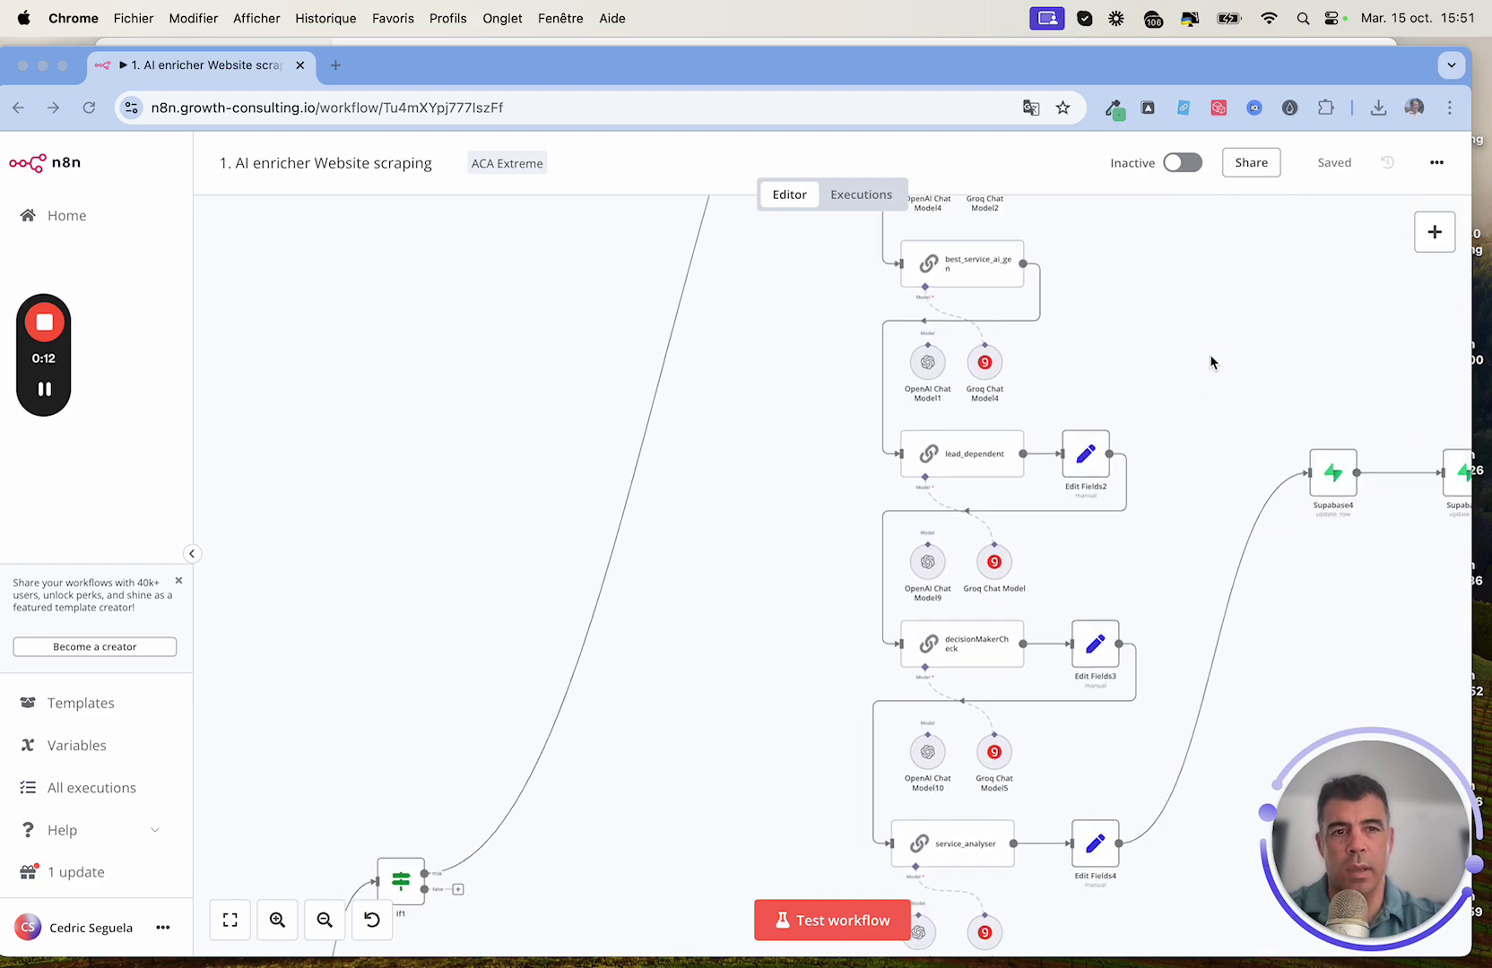
Step: Examine the chain of AI nodes from category down to service_analyser in the website scraping workflow
scroll(1209, 362, "up", 1)
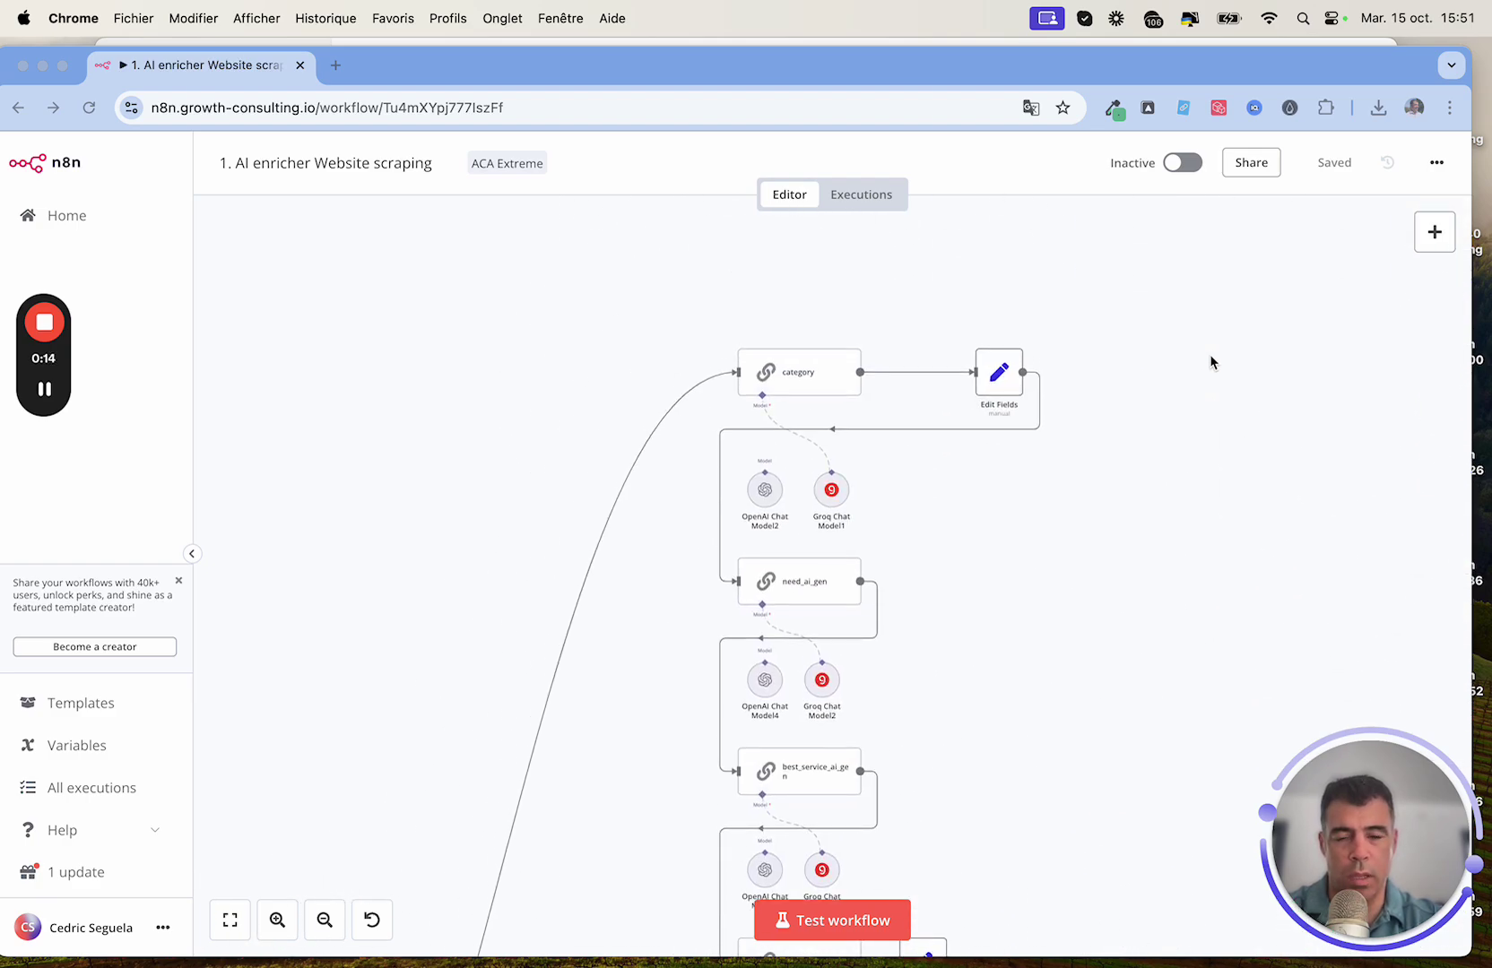
scroll(1091, 600, "down", 5)
scroll(1091, 600, "left", 5)
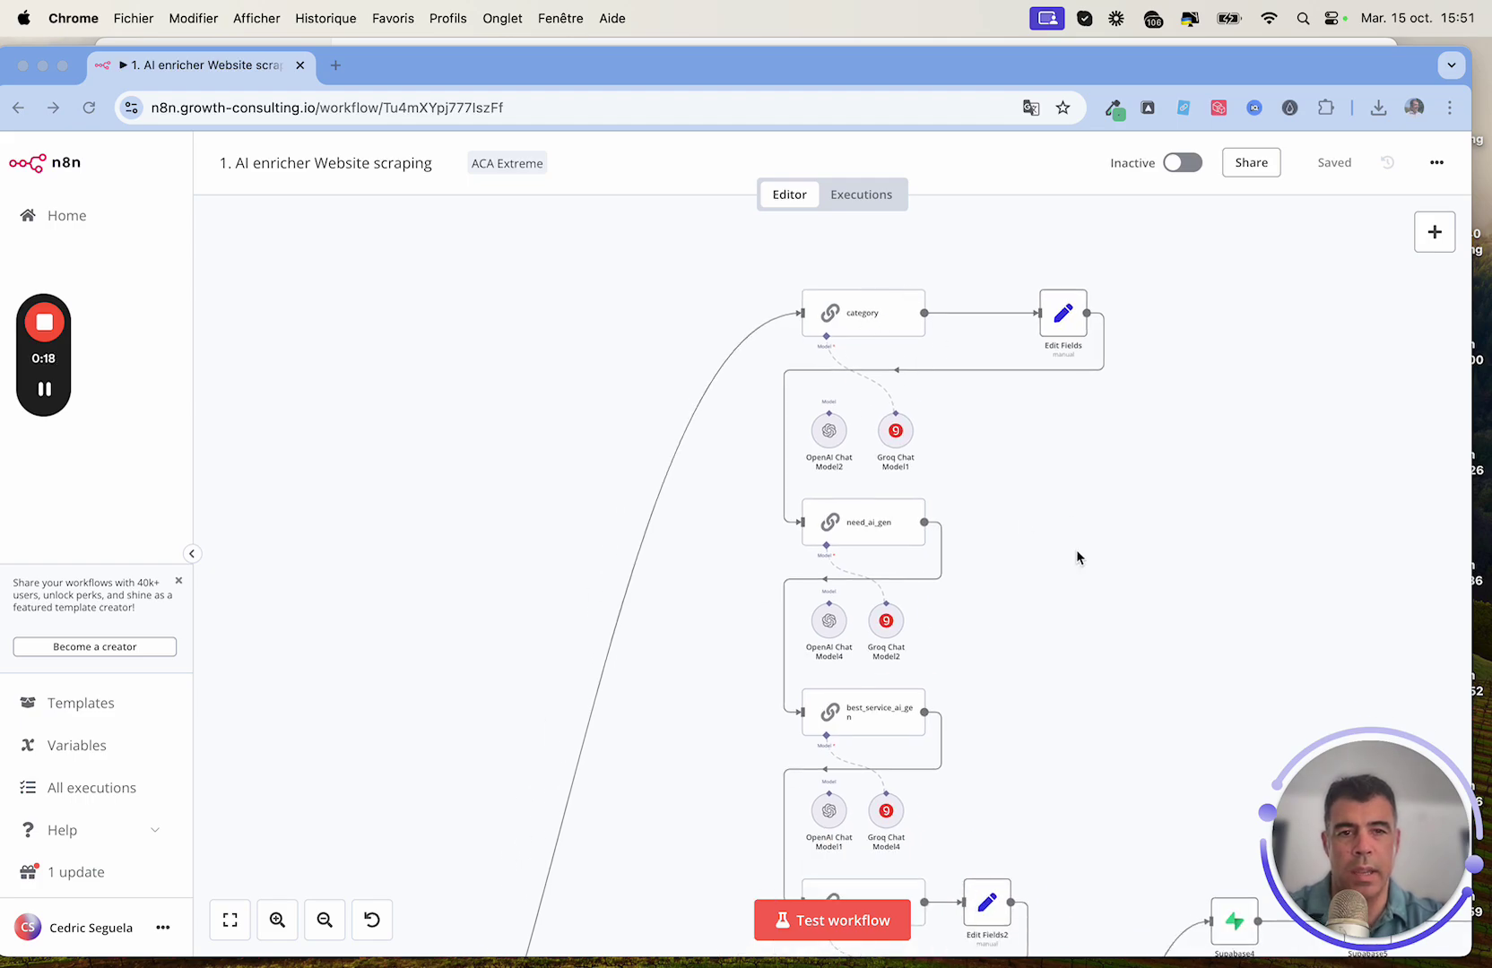
scroll(1078, 558, "down", 10)
scroll(1077, 558, "left", 5)
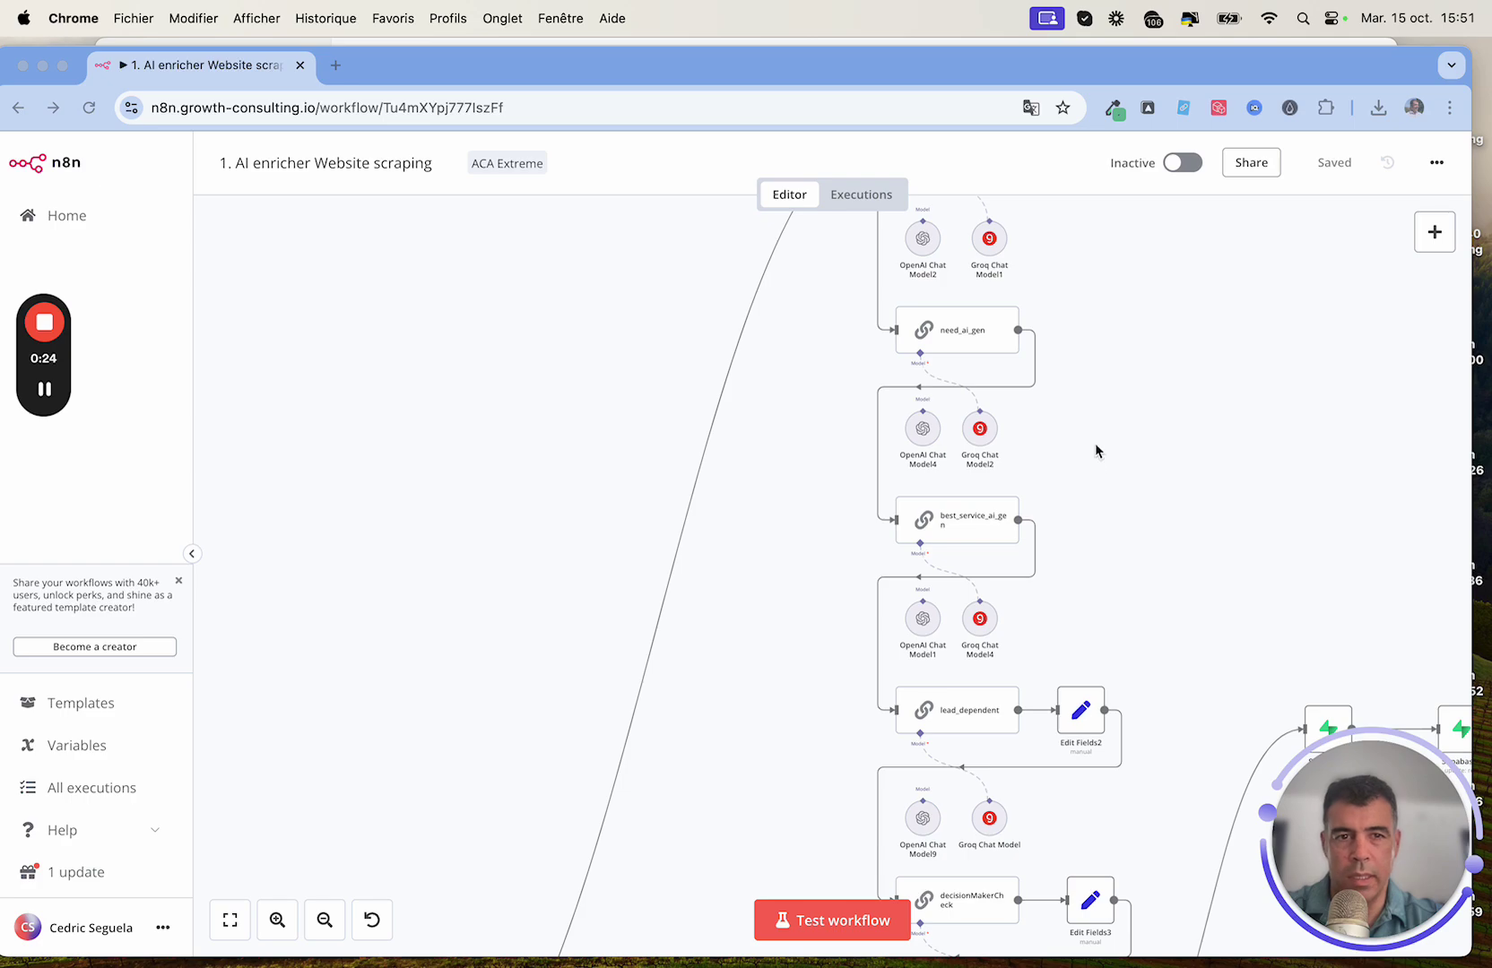
scroll(1095, 481, "down", 5)
scroll(1096, 481, "left", 2)
scroll(1096, 481, "down", 3)
scroll(1096, 480, "right", 2)
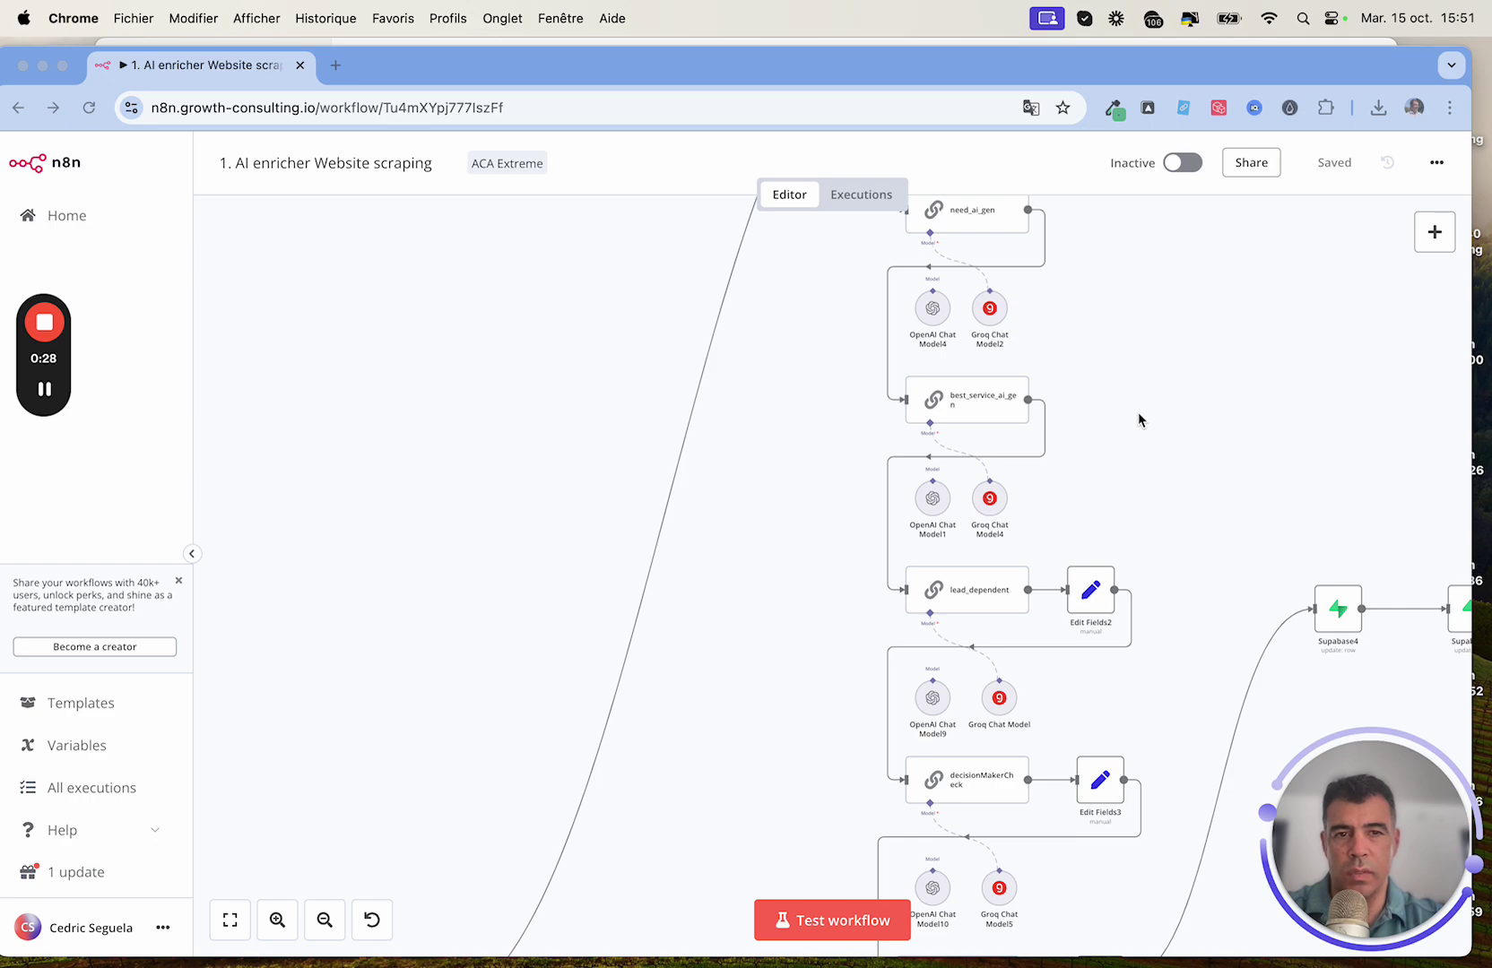
scroll(1182, 478, "down", 5)
scroll(1182, 478, "left", 1)
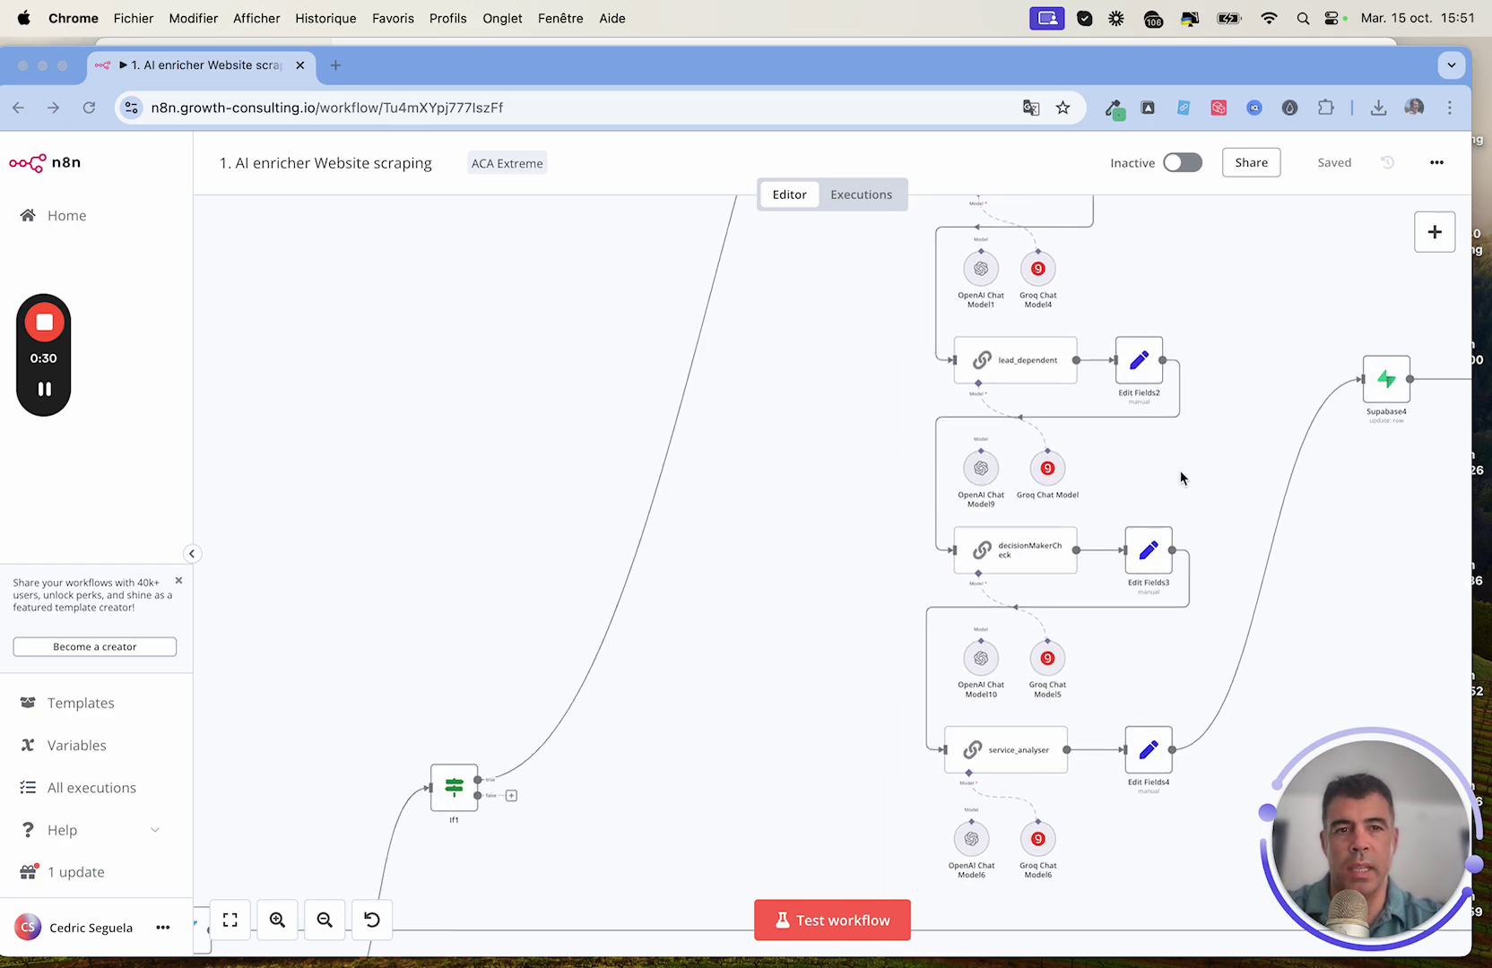
Step: Open the Supabase search node near the workflow's triggers, review its query parameters and return to the canvas
scroll(1180, 478, "down", 10)
scroll(1180, 478, "left", 8)
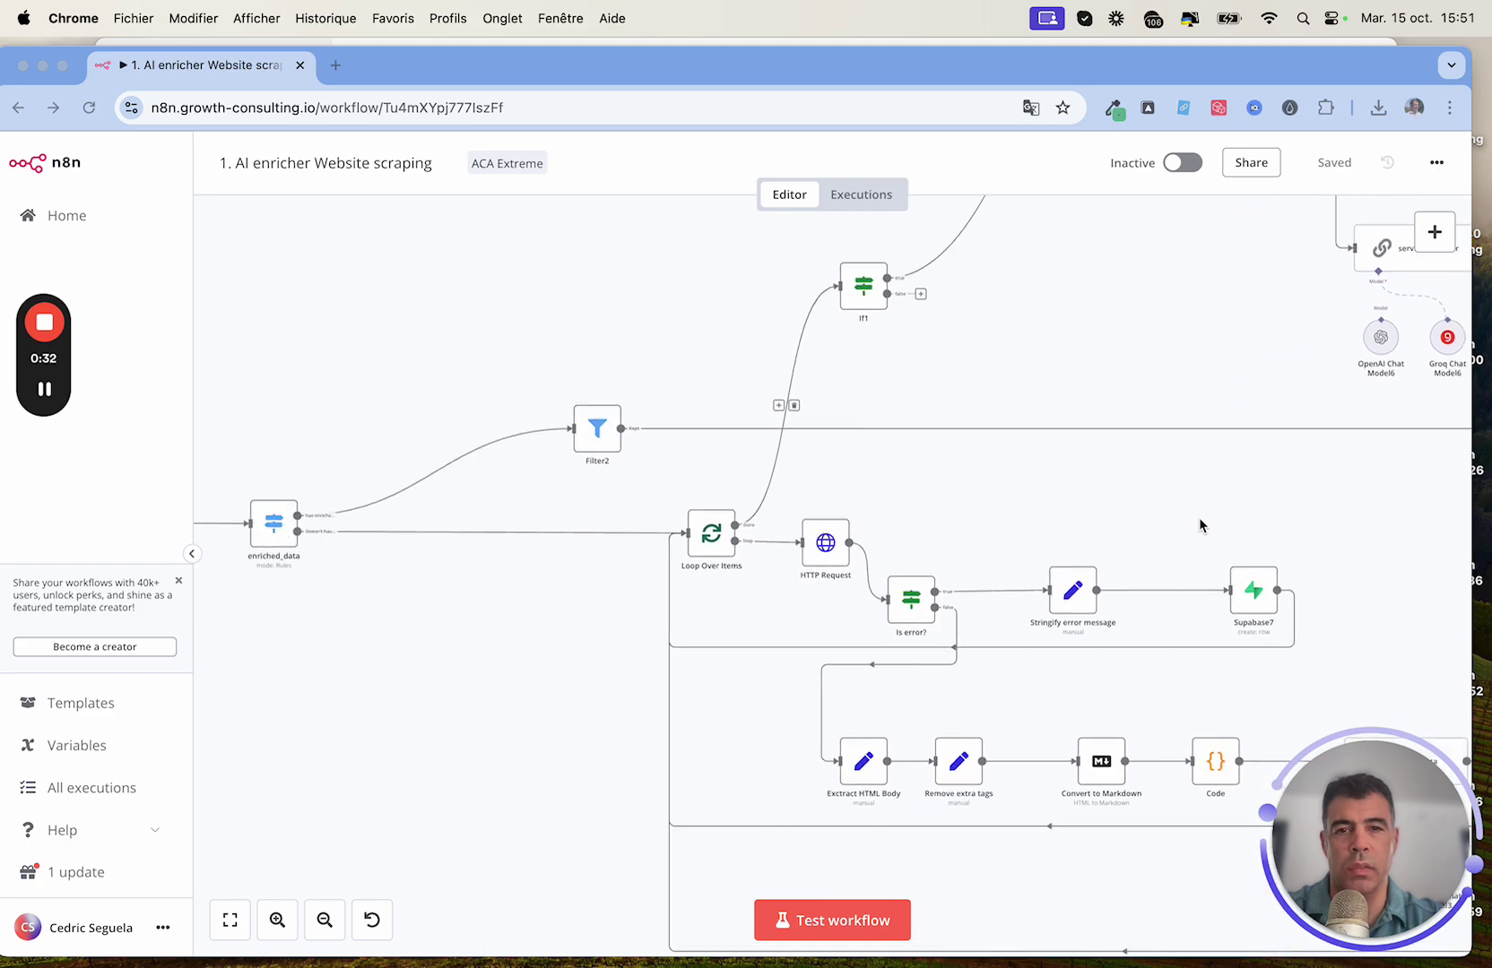
scroll(1201, 524, "left", 16)
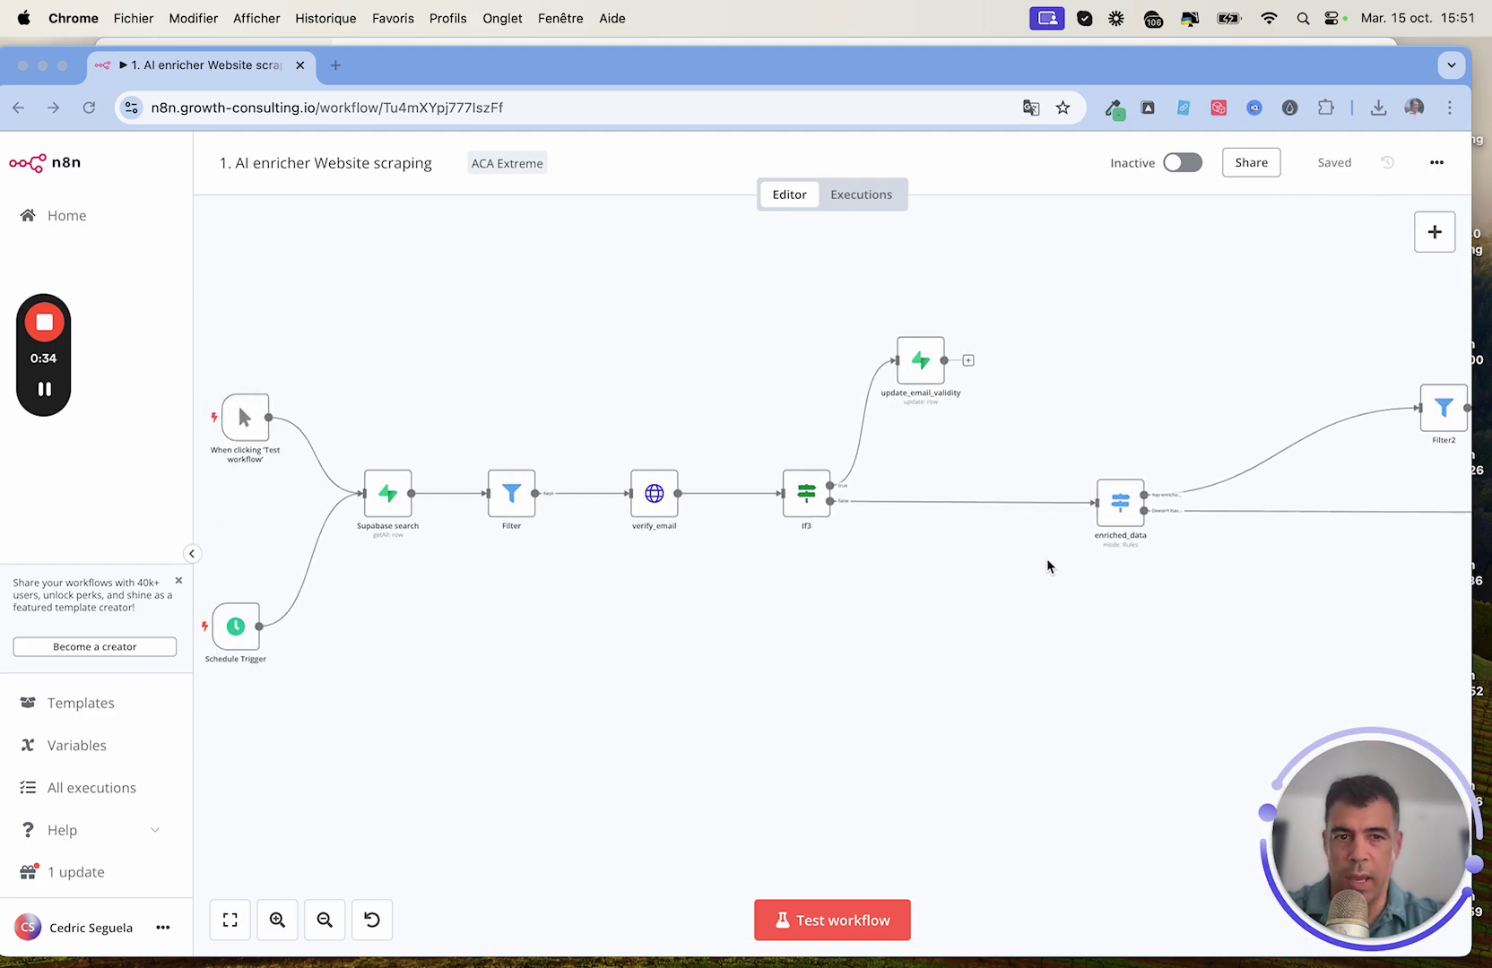
scroll(1047, 566, "left", 3)
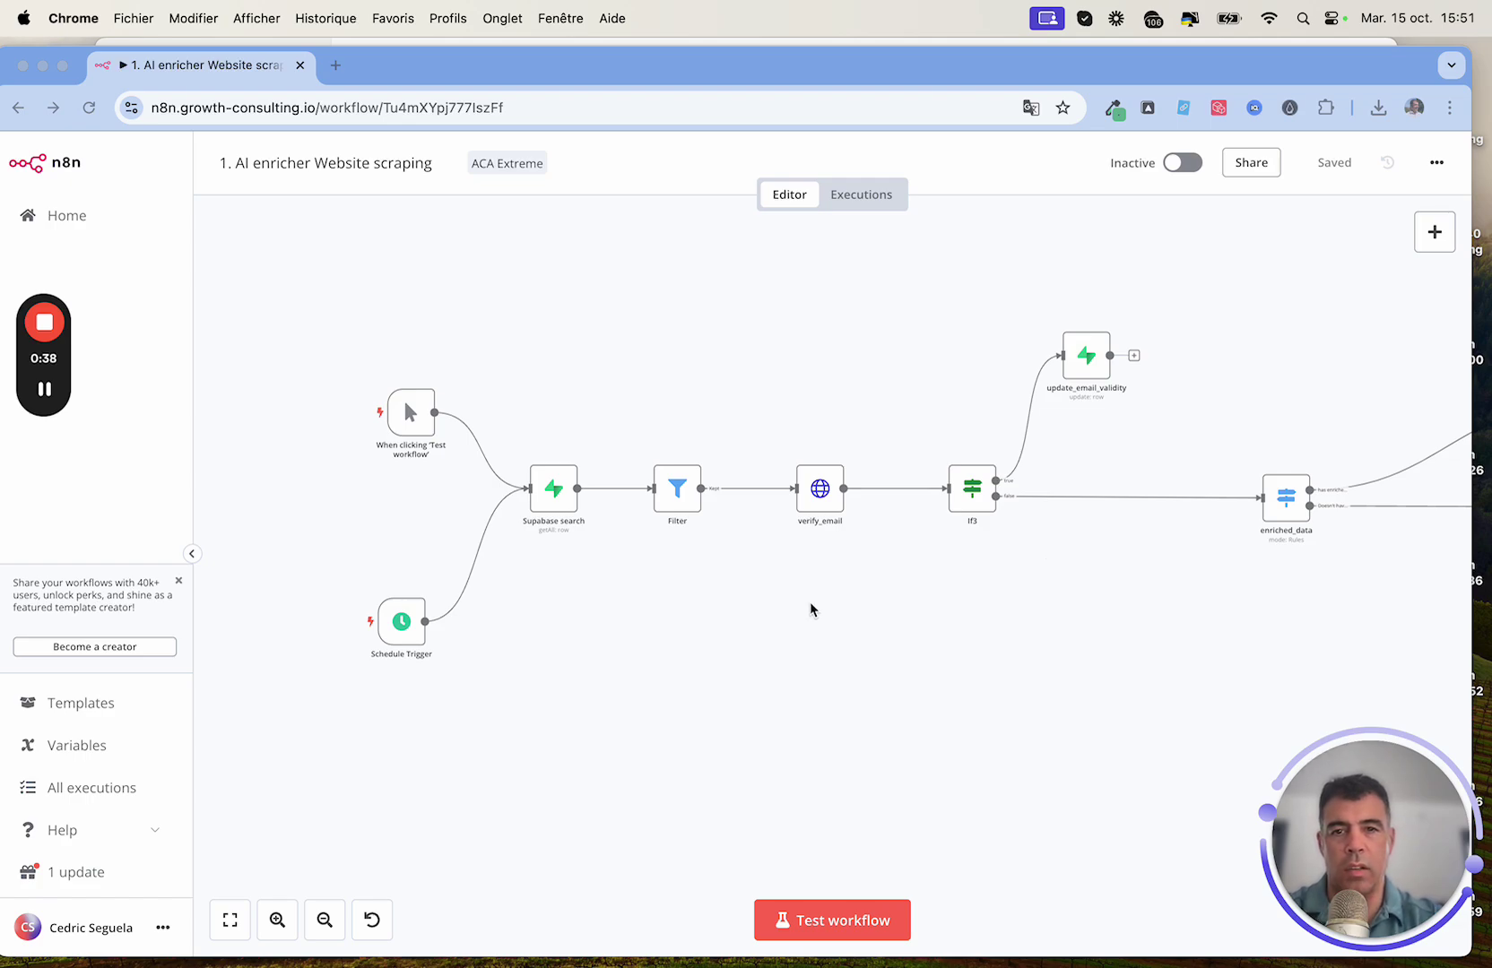
double_click(554, 489)
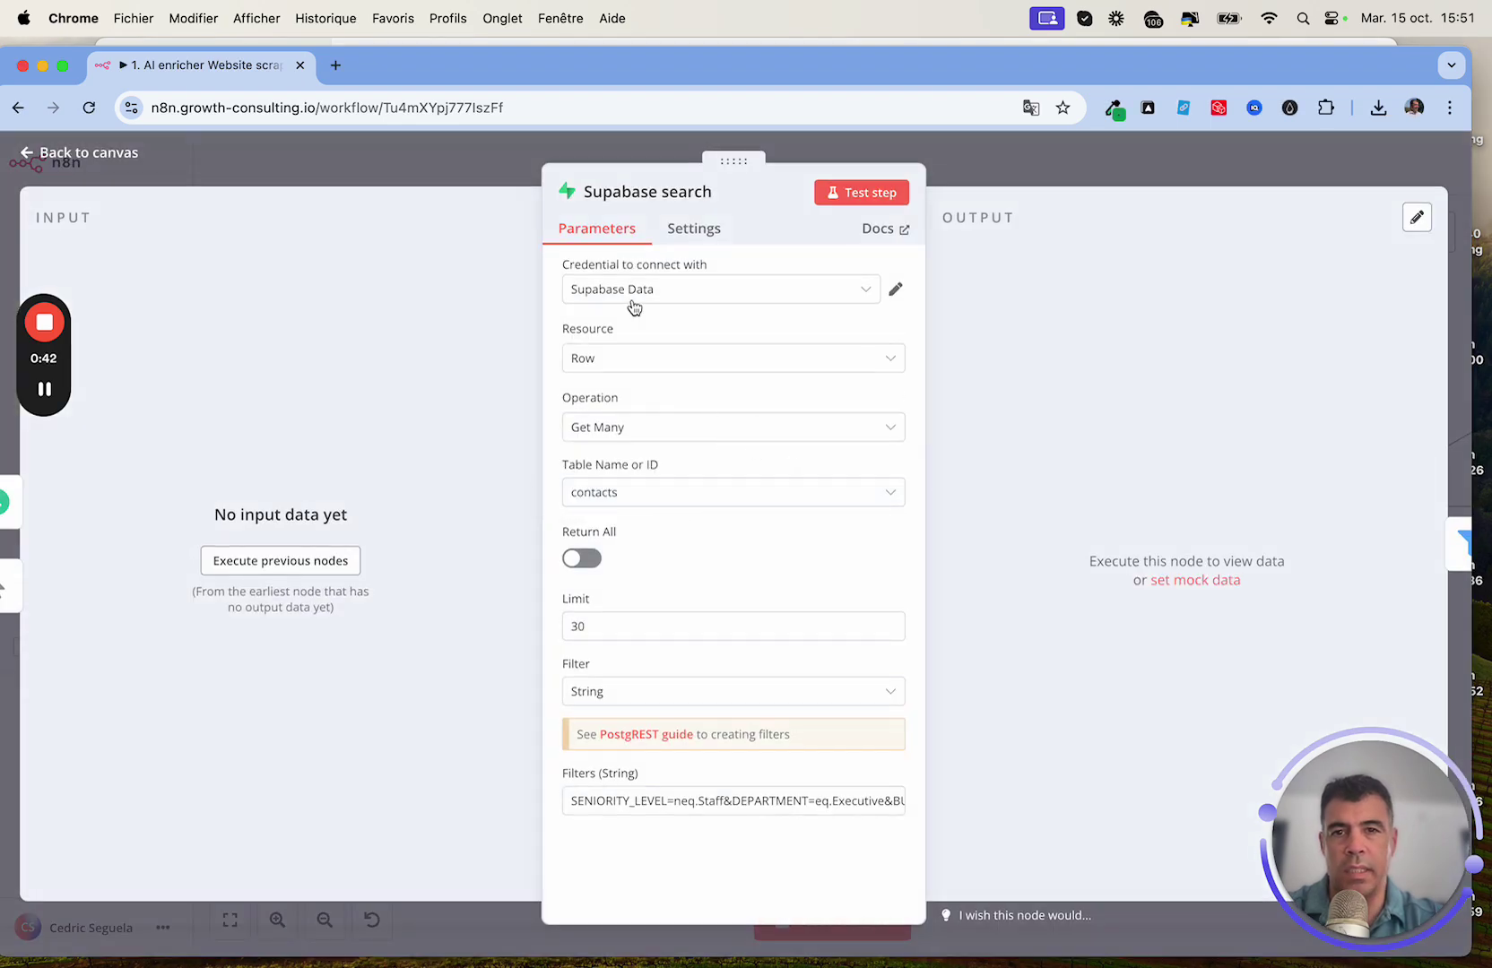
left_click(107, 161)
Step: Examine the path from Supabase search through Filter, verify_email and If3 to the enriched_data switch and its two outputs
scroll(732, 374, "right", 3)
scroll(732, 373, "up", 1)
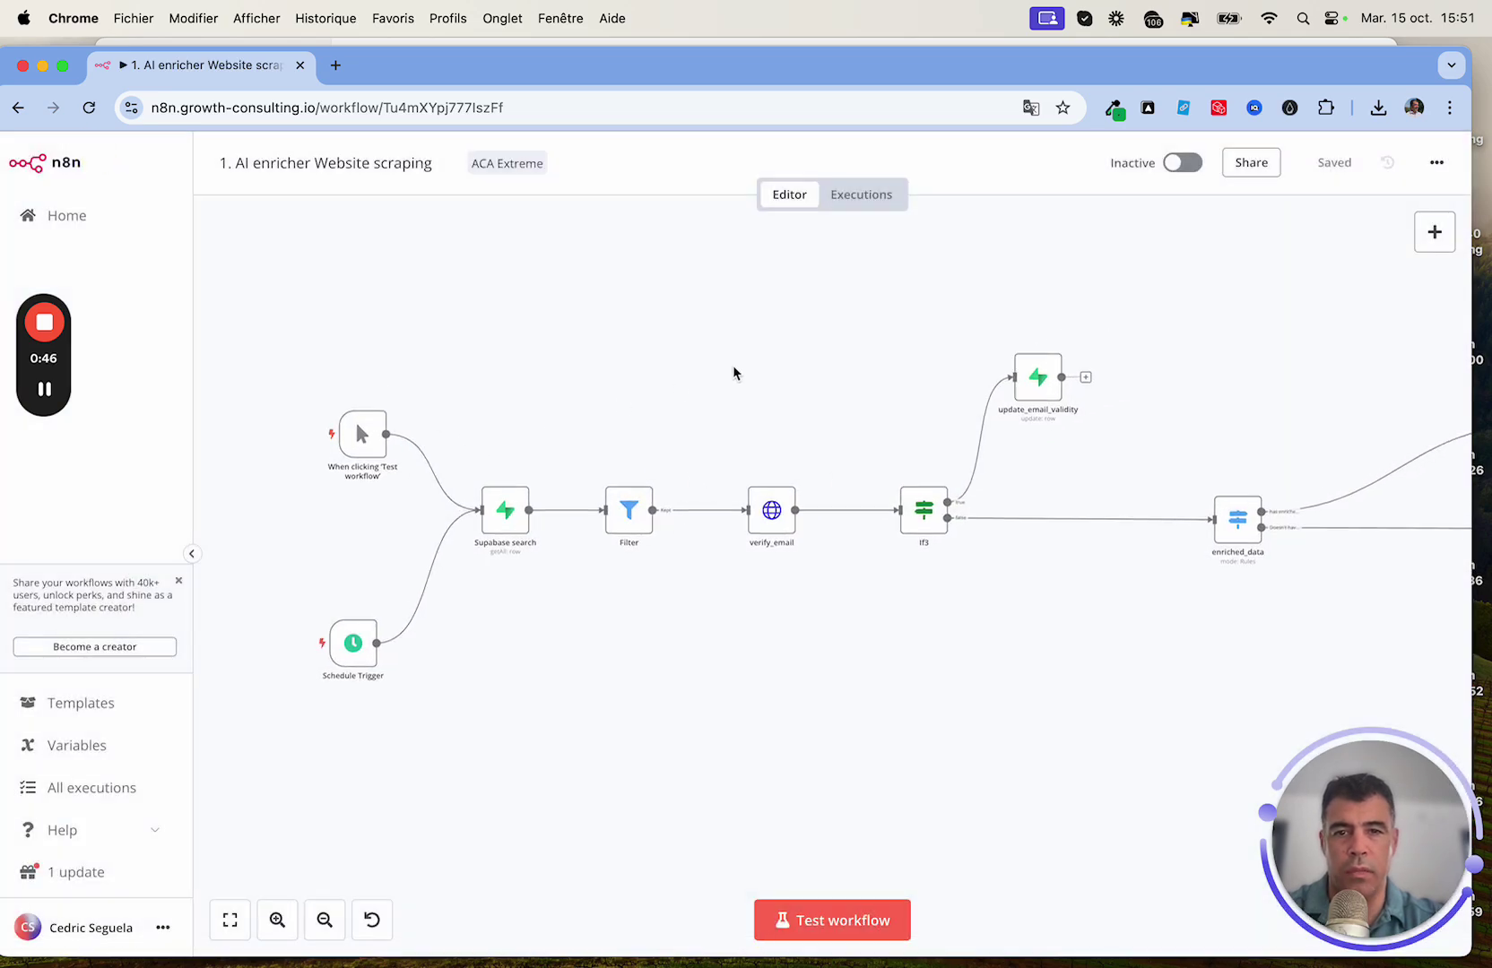
scroll(825, 420, "right", 3)
scroll(819, 419, "right", 2)
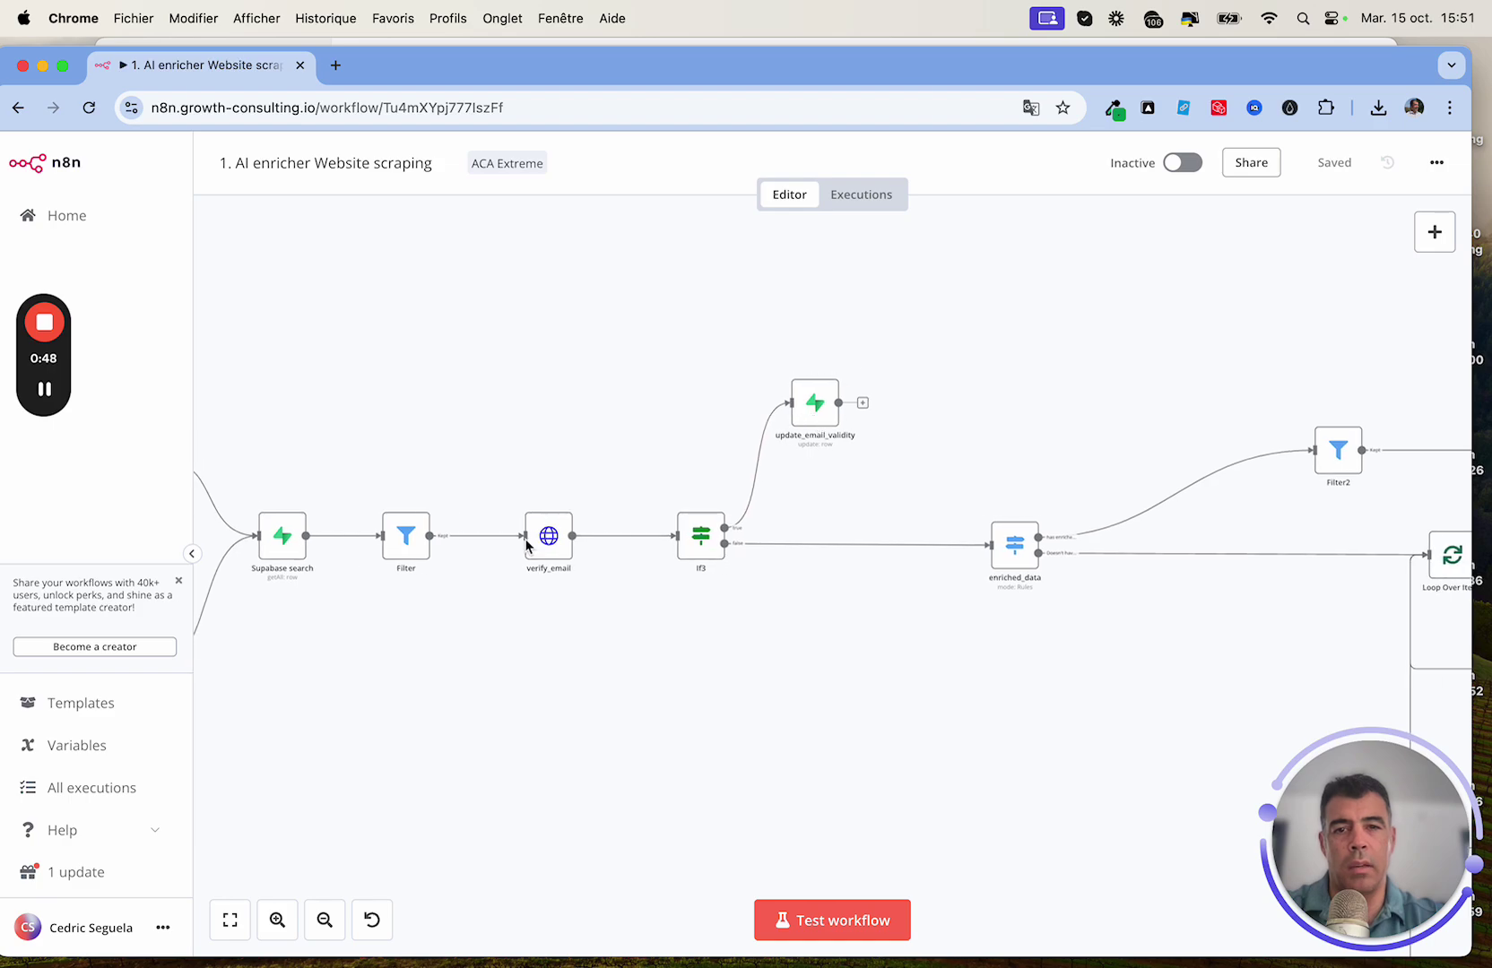
scroll(679, 373, "right", 2)
scroll(683, 372, "right", 4)
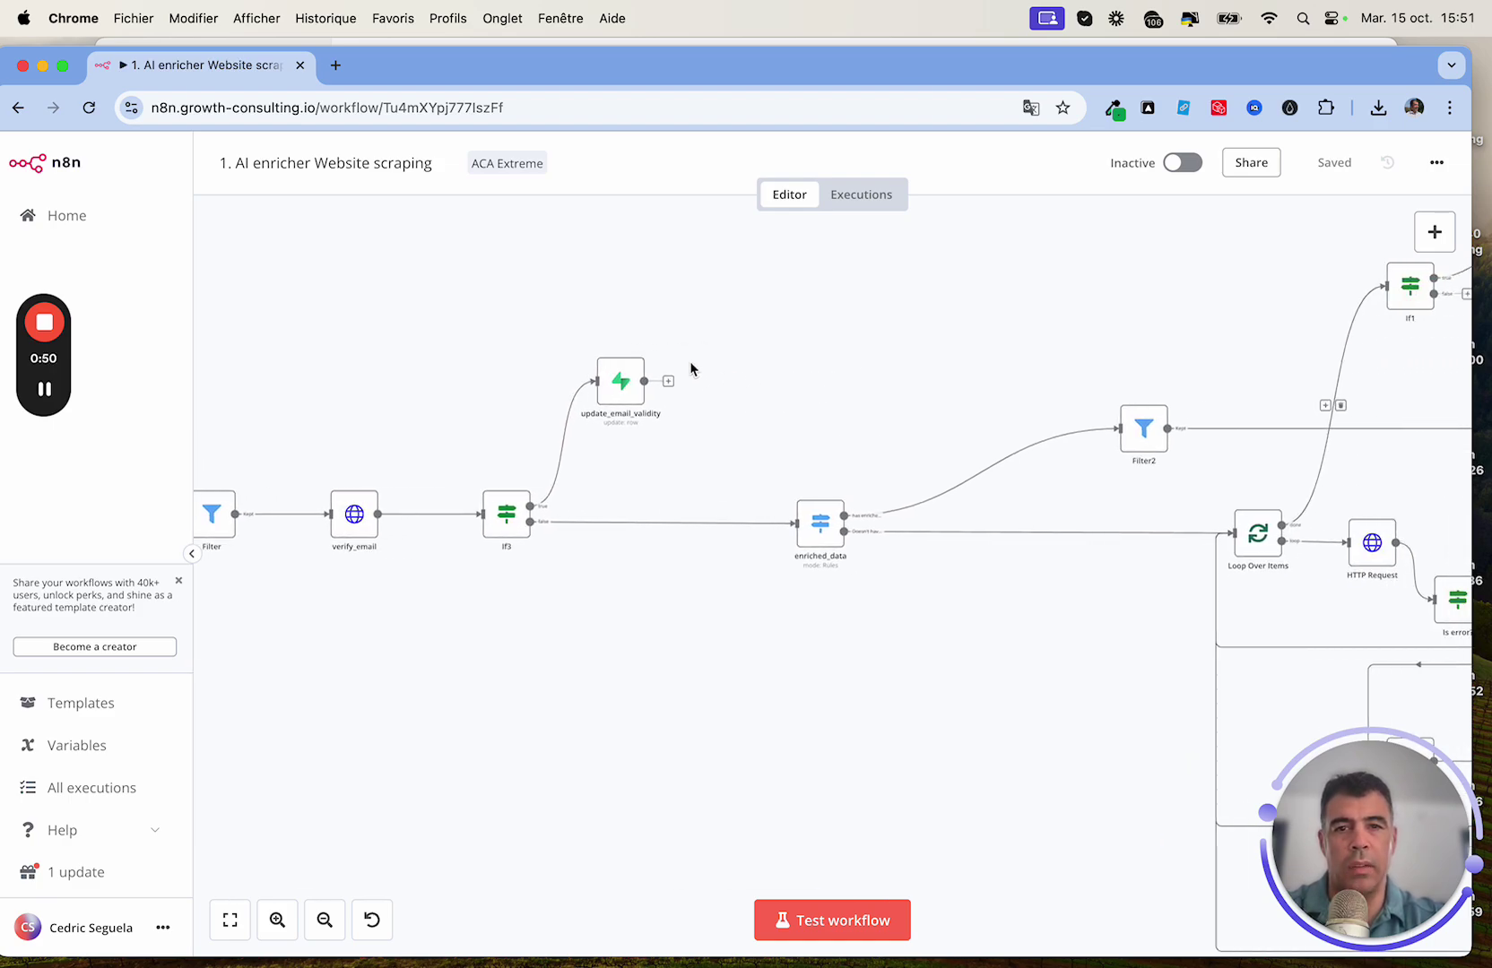
scroll(785, 370, "right", 2)
scroll(784, 371, "right", 5)
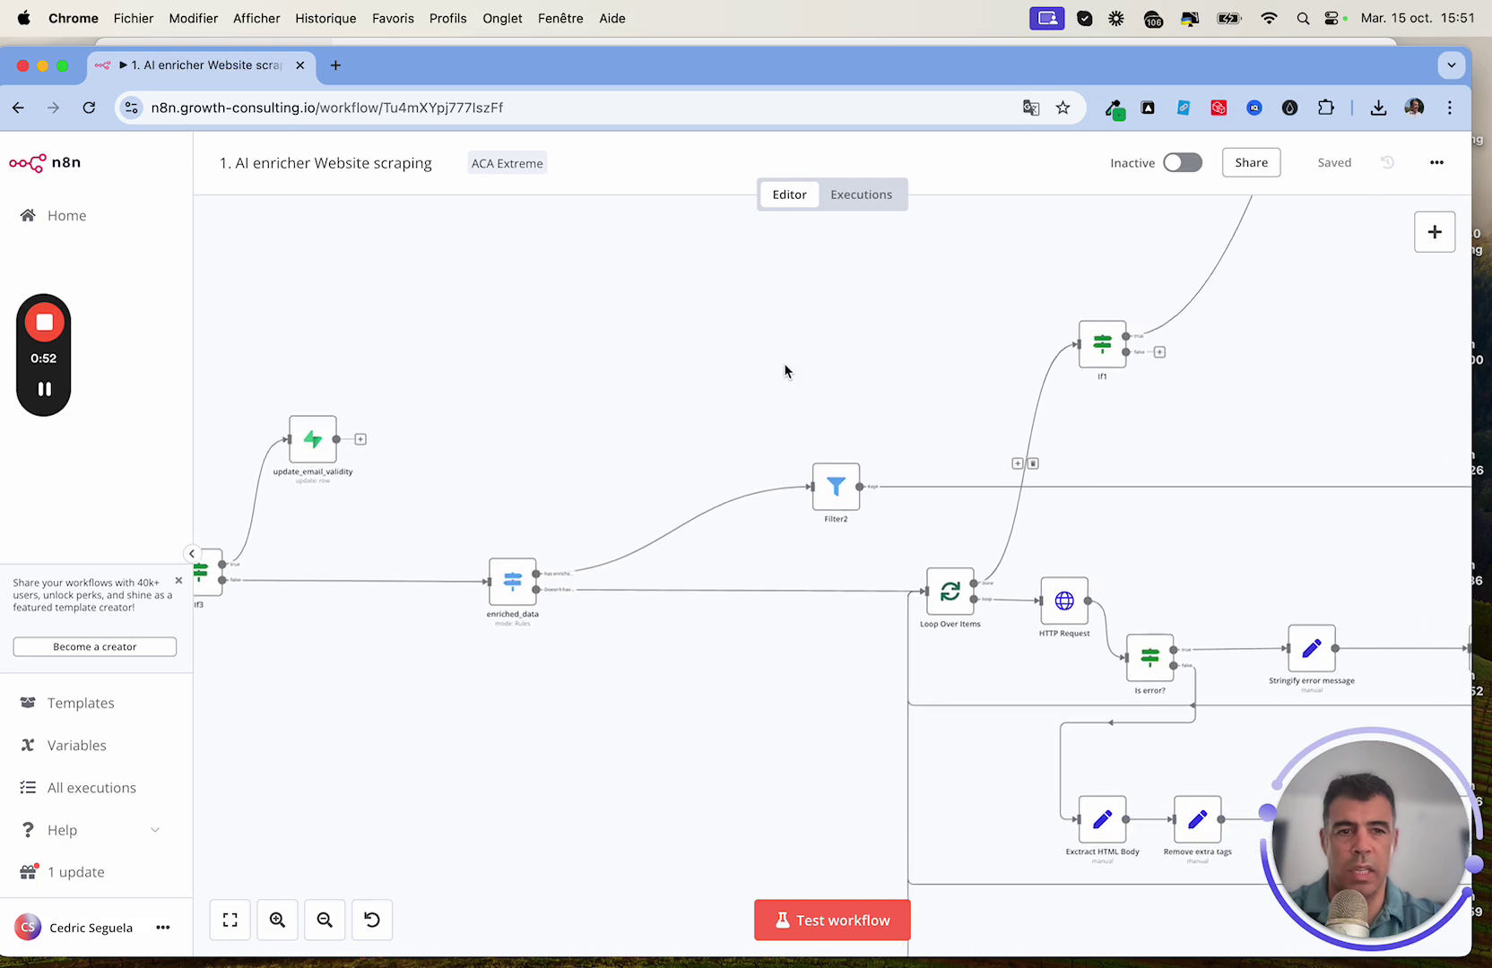
scroll(785, 371, "down", 1)
scroll(784, 371, "left", 3)
scroll(784, 370, "down", 2)
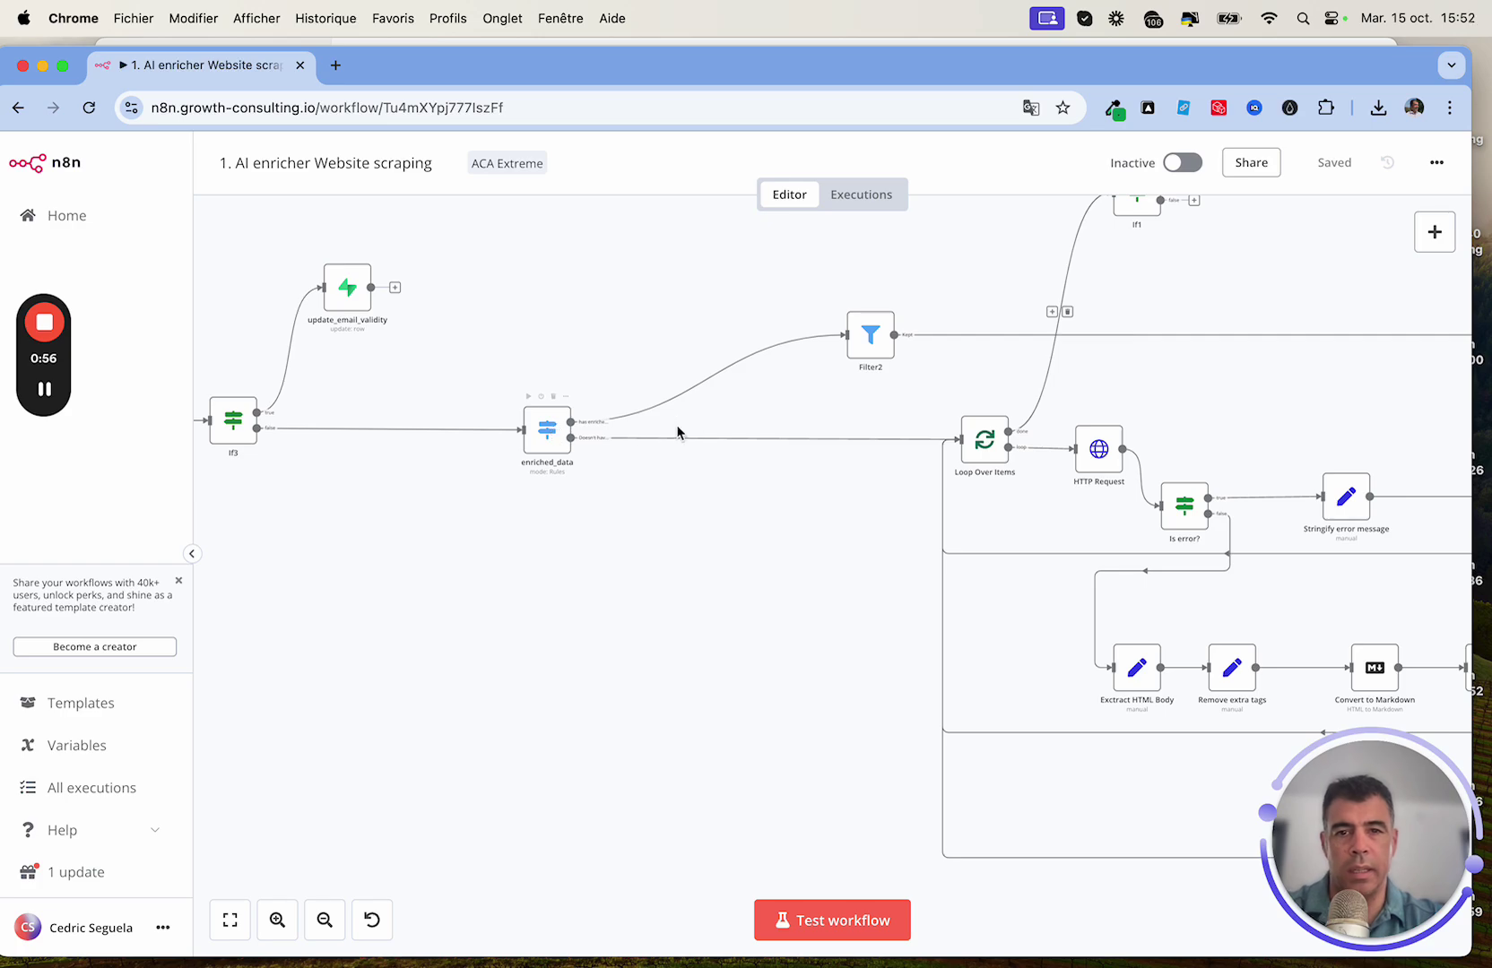
Step: Examine the Loop Over Items scraping branch from HTTP Request to the final Supabase node, and the AI chain reached through If1
scroll(719, 433, "right", 7)
scroll(718, 433, "up", 2)
scroll(718, 433, "down", 3)
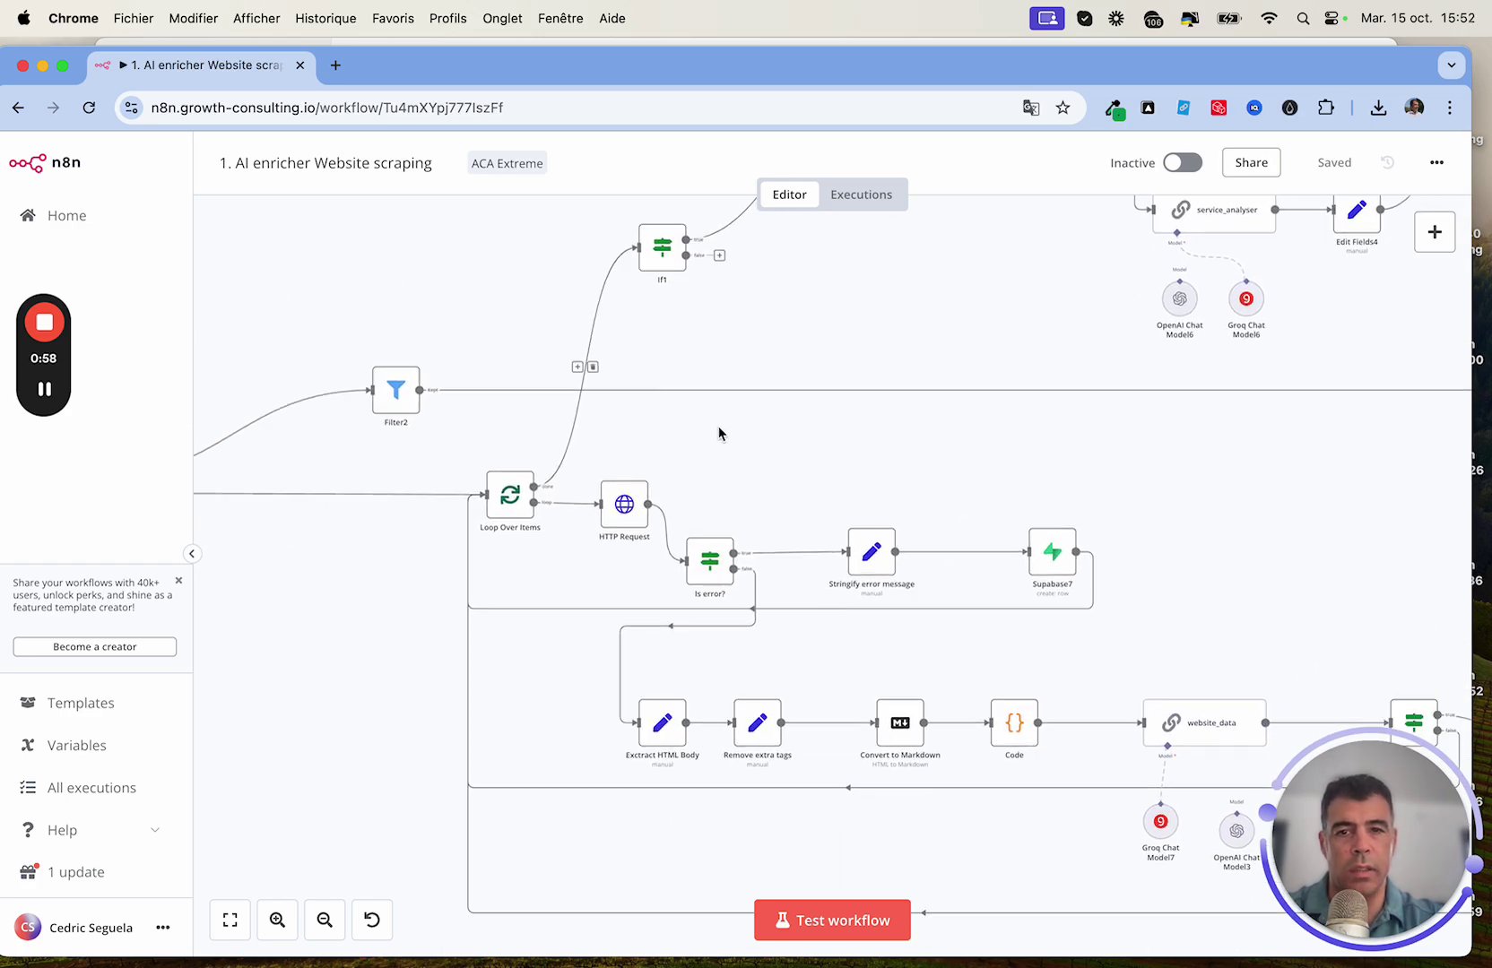
scroll(718, 433, "right", 2)
scroll(718, 433, "down", 1)
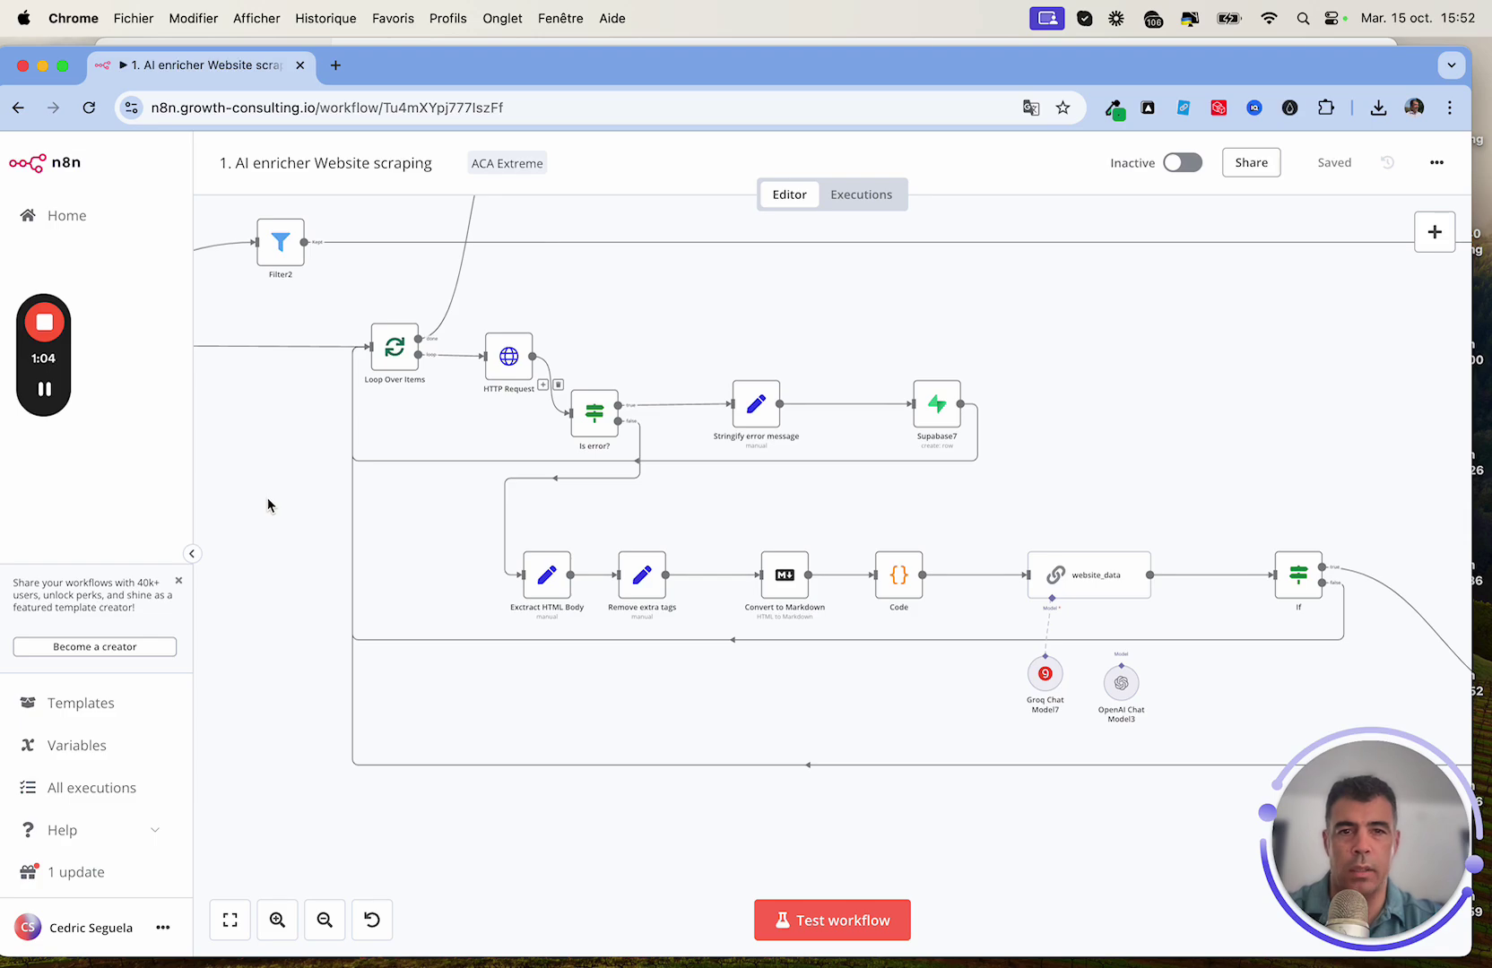
scroll(267, 505, "right", 2)
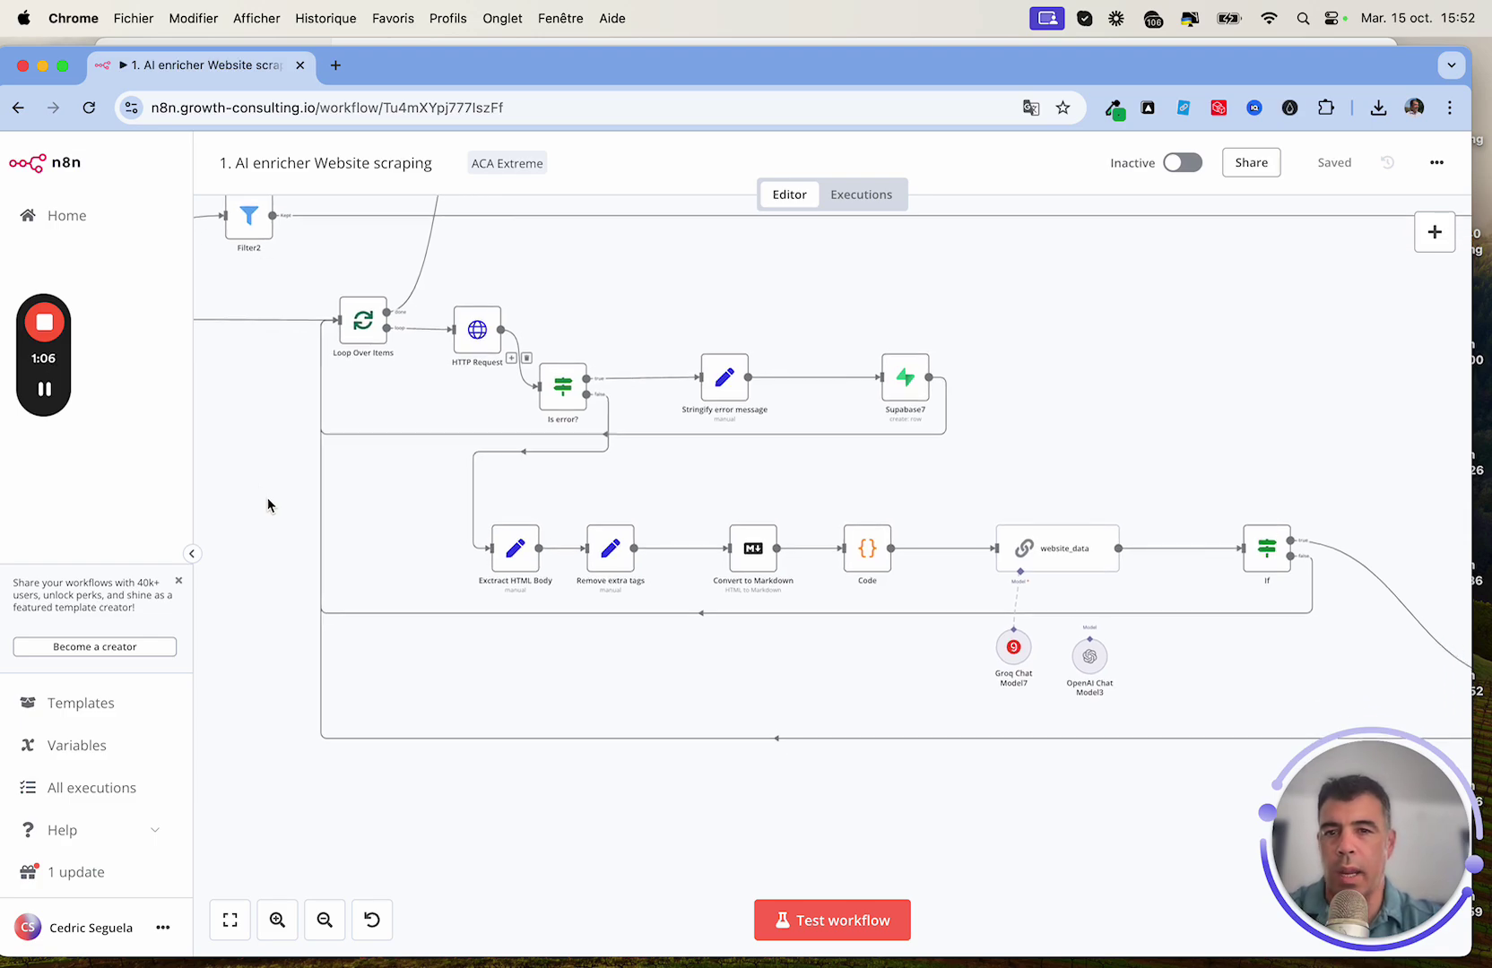
scroll(268, 504, "right", 2)
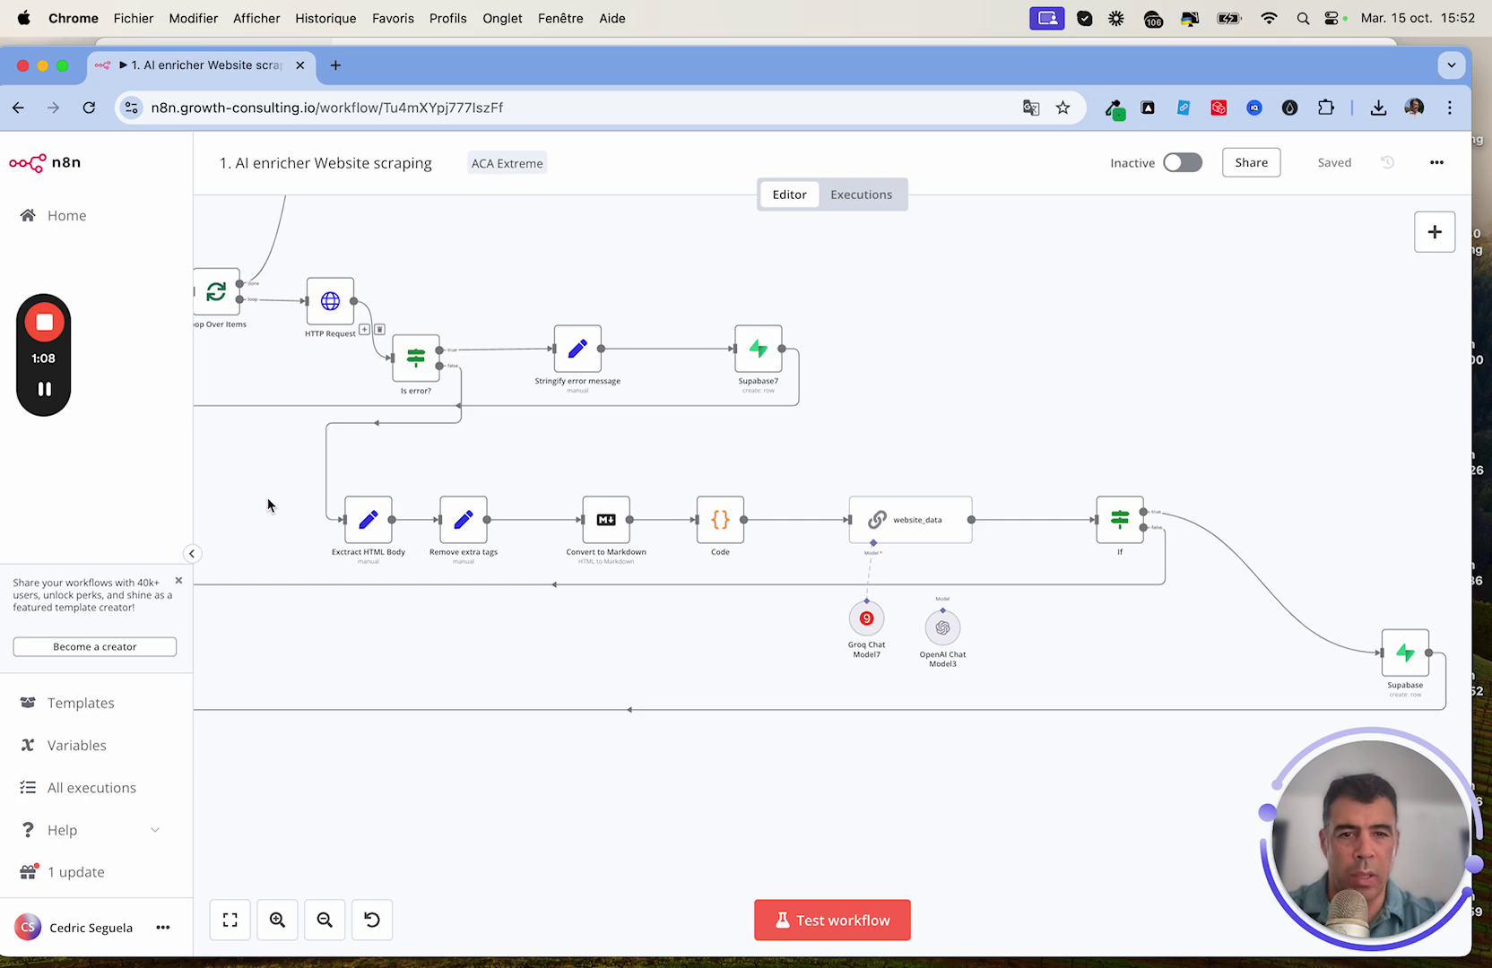
scroll(268, 505, "left", 3)
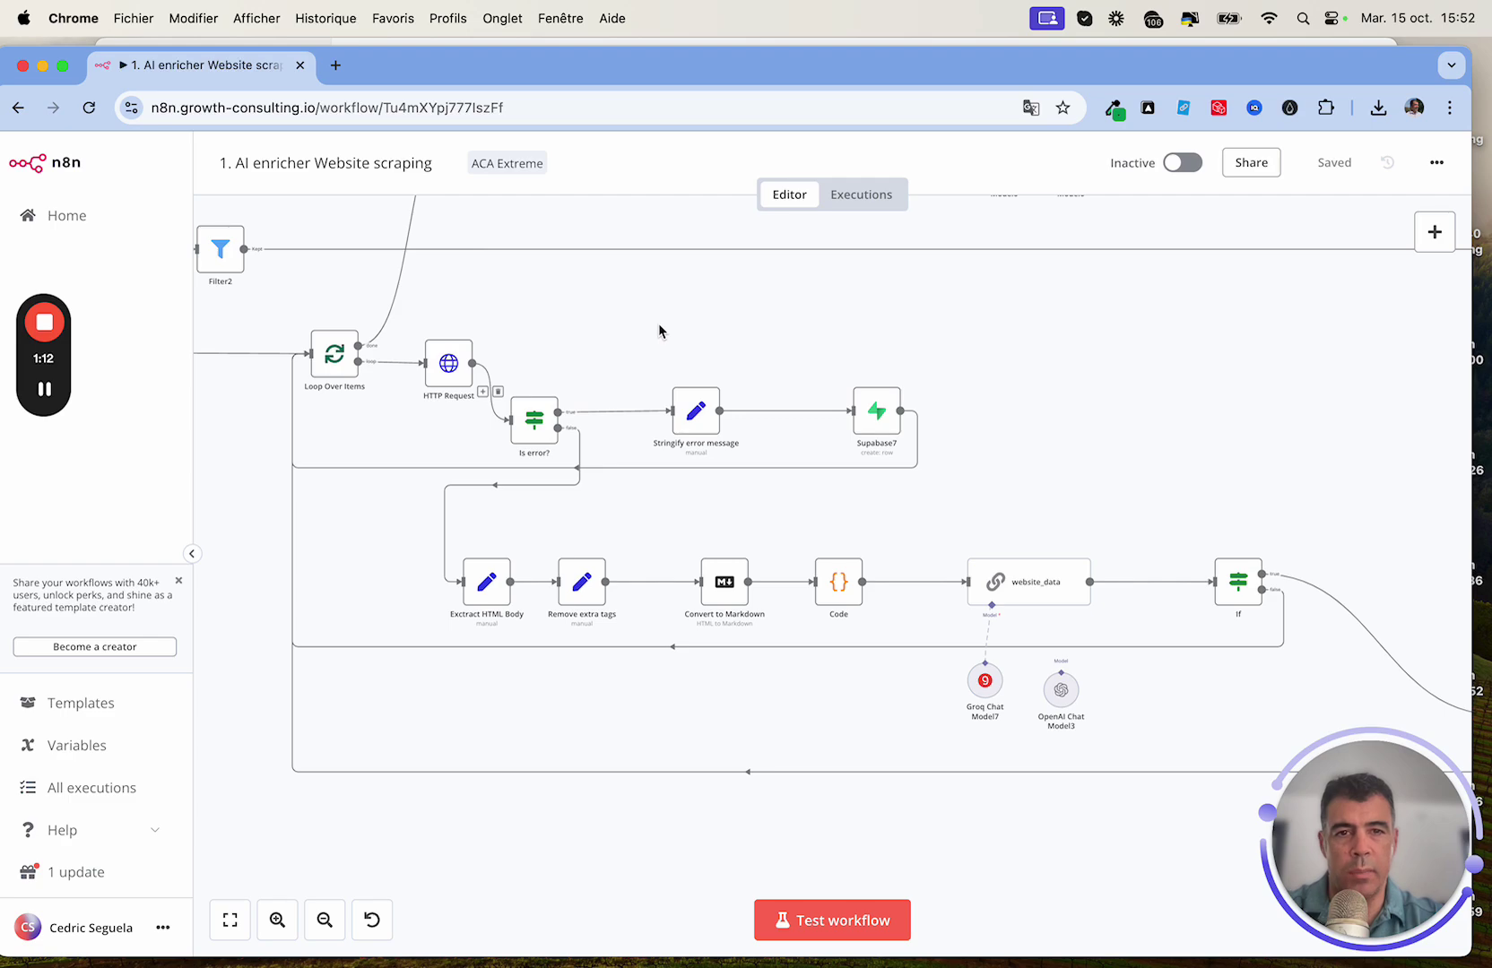
scroll(659, 326, "up", 10)
scroll(658, 330, "up", 5)
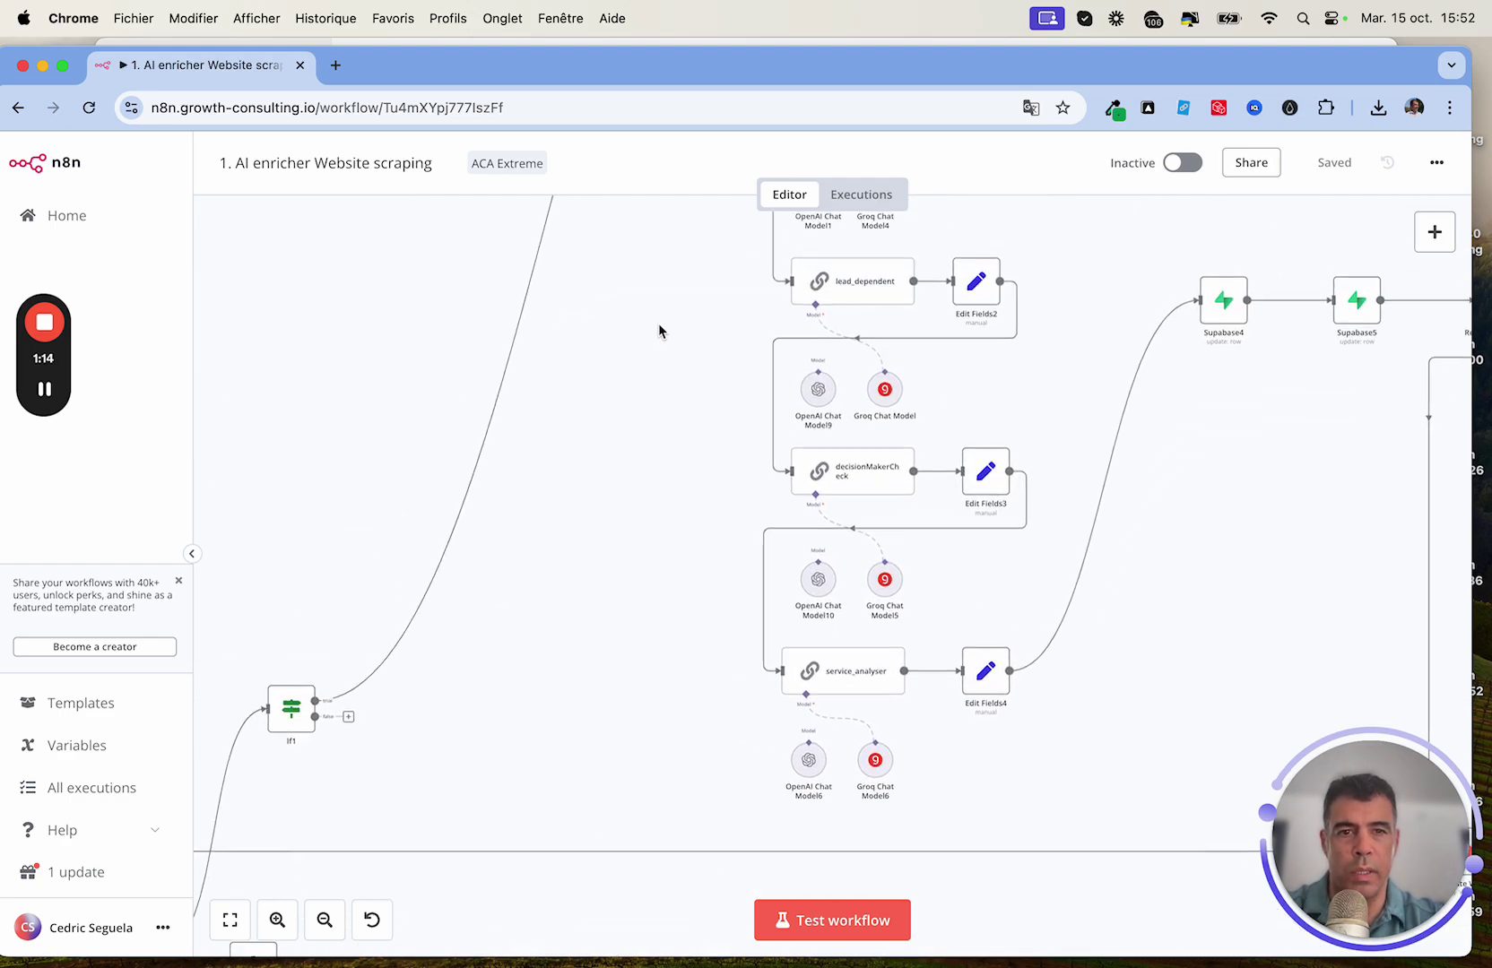
scroll(658, 330, "down", 15)
scroll(662, 312, "down", 4)
scroll(661, 312, "left", 5)
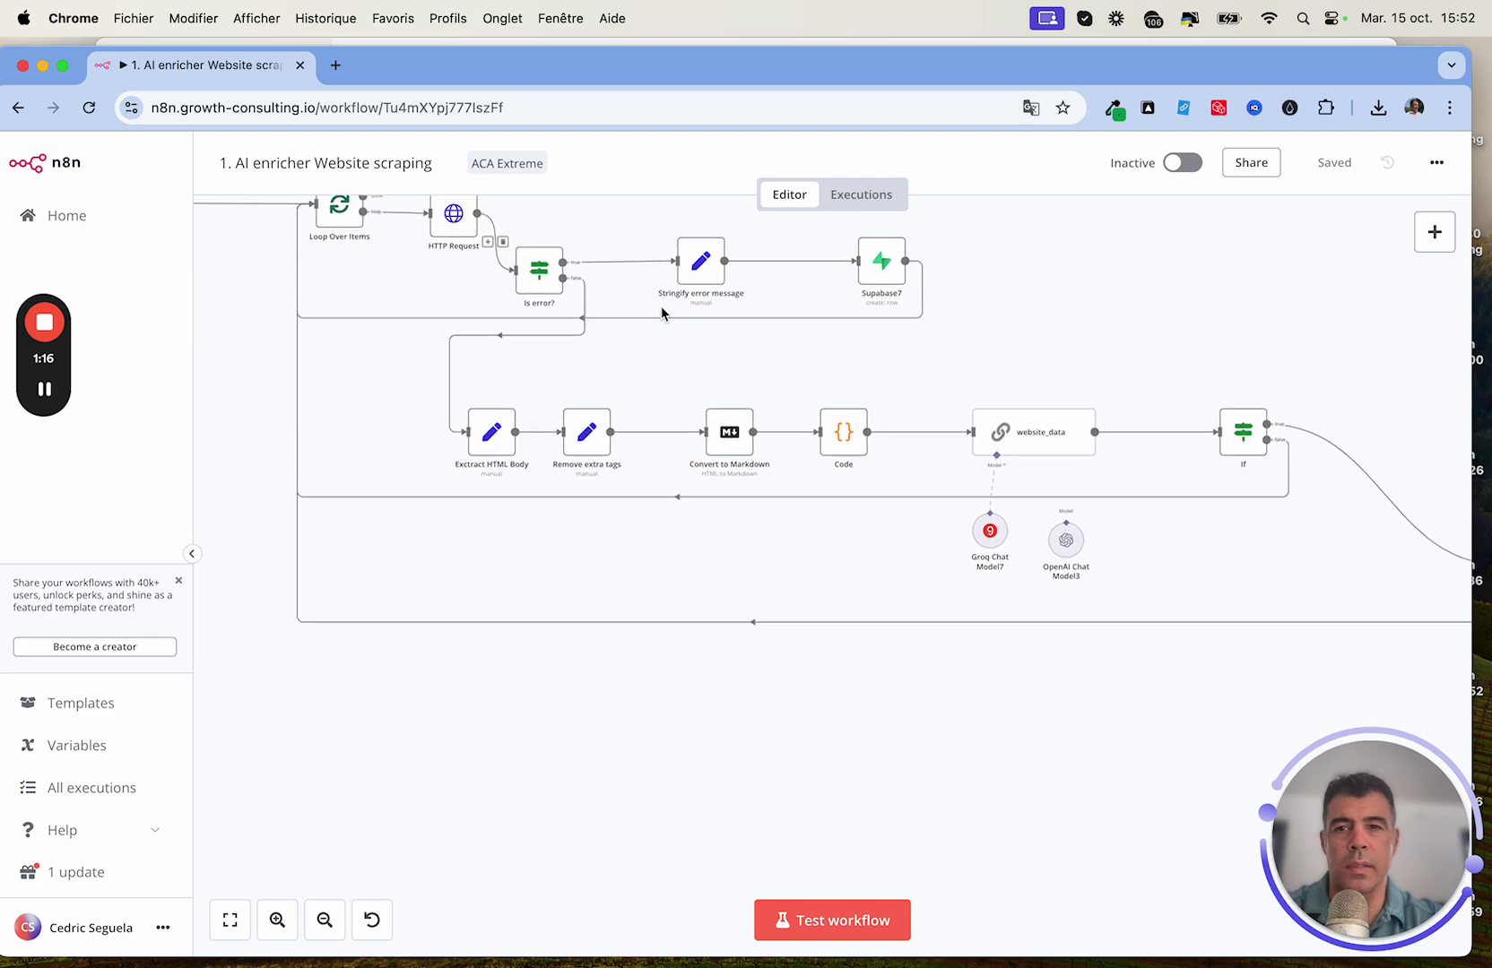
Step: Open the HTTP Request node, review its URL expression, SSL, response and timeout options, and return to the canvas
scroll(662, 312, "up", 2)
left_click(502, 298)
double_click(502, 298)
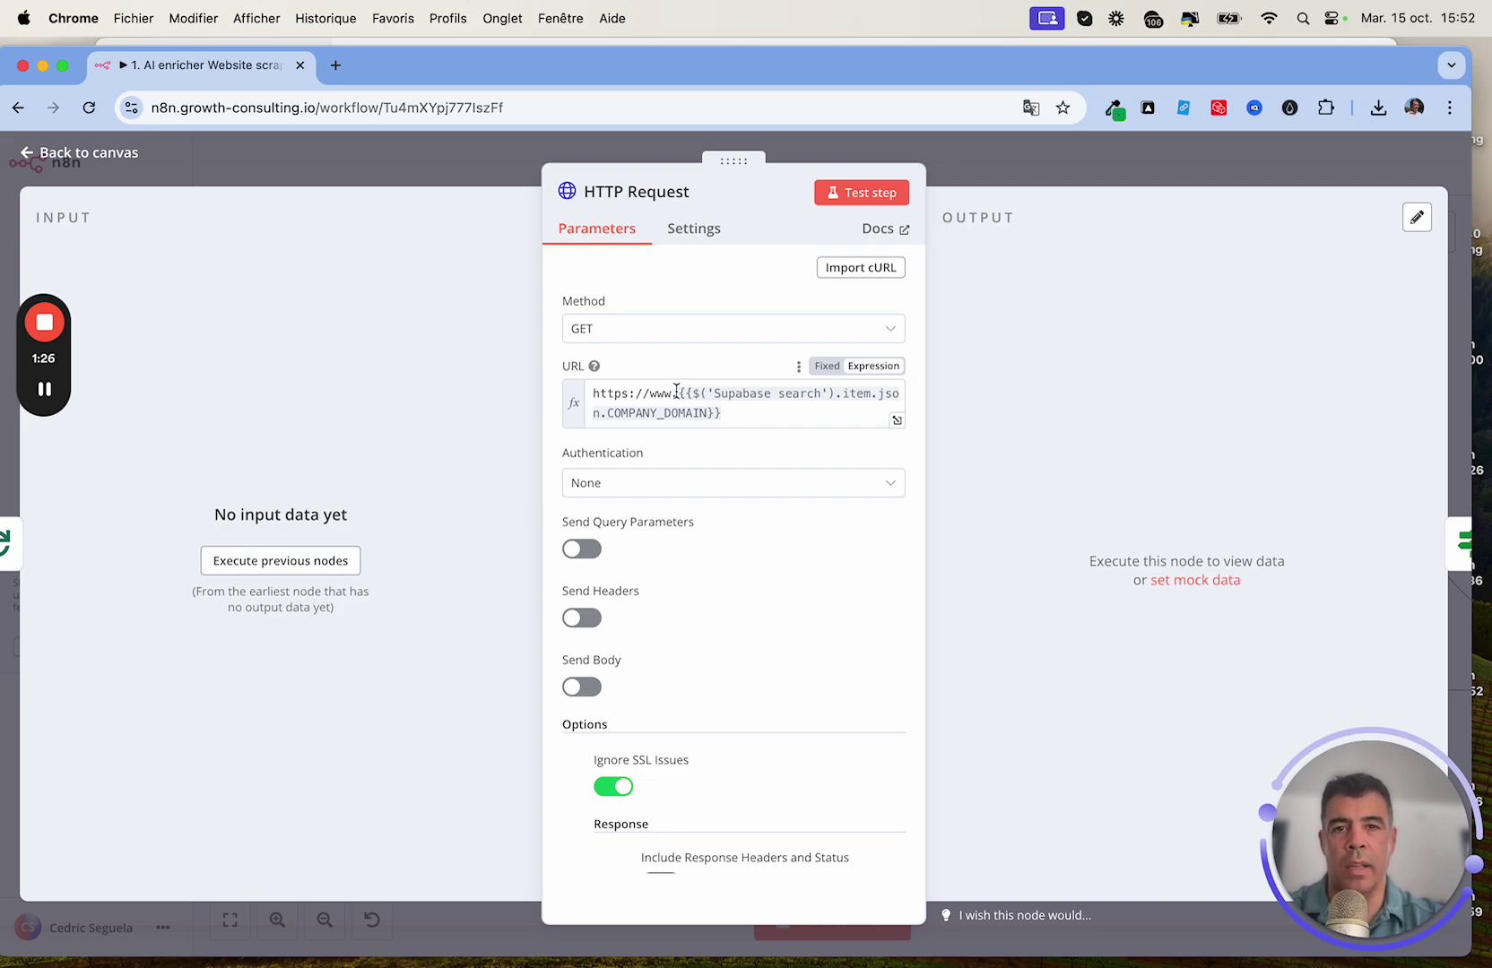
left_click_drag(678, 392, 649, 393)
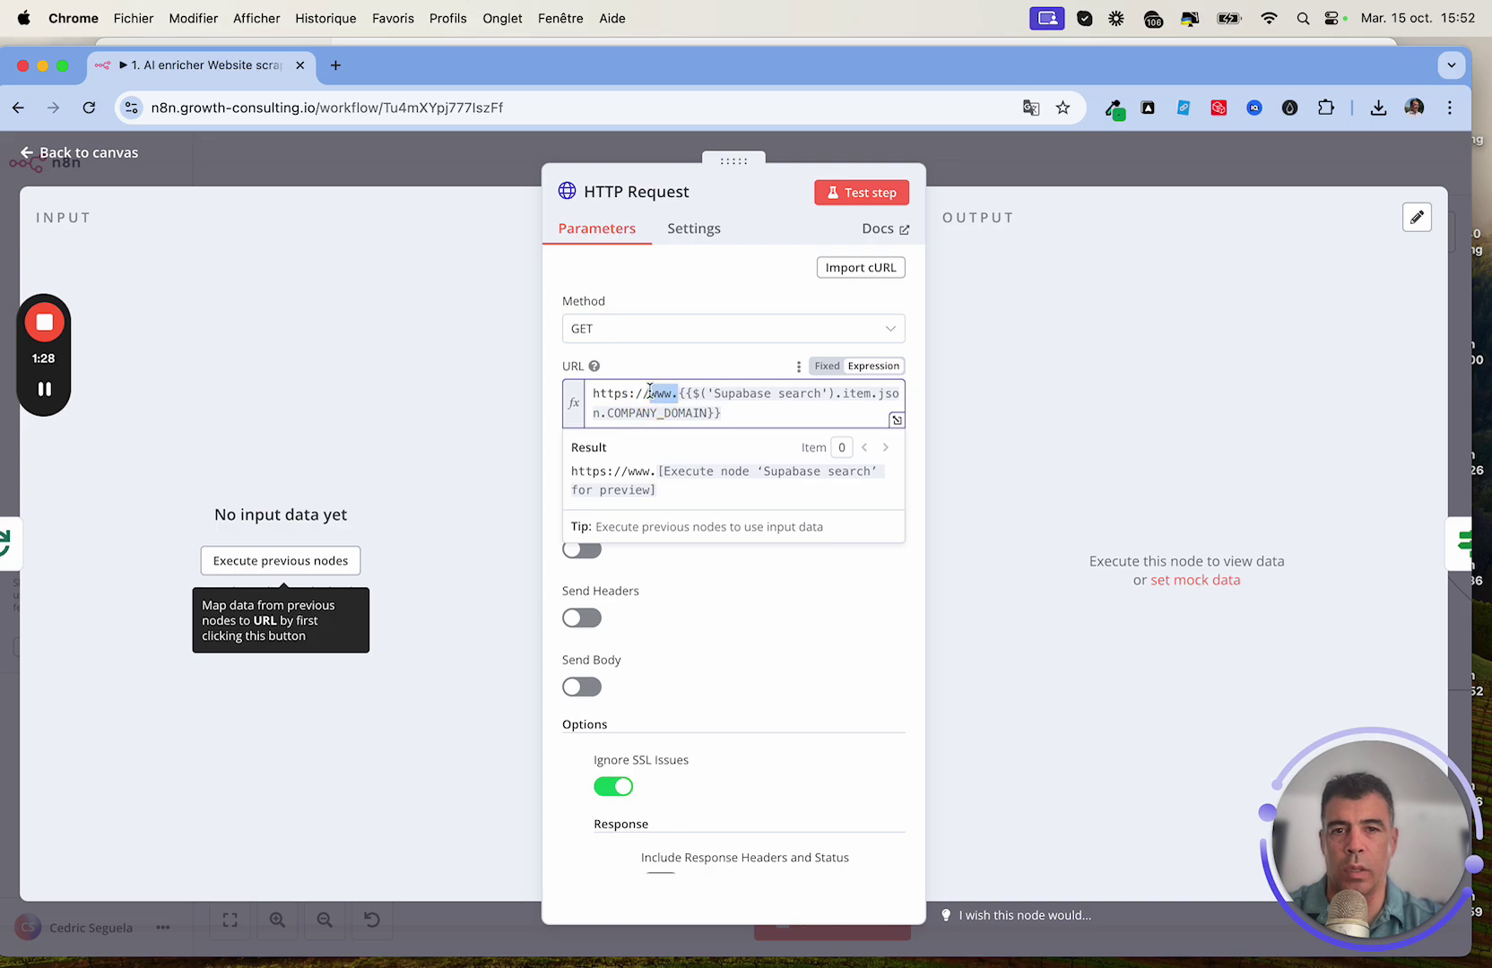
left_click(712, 261)
scroll(892, 556, "down", 3)
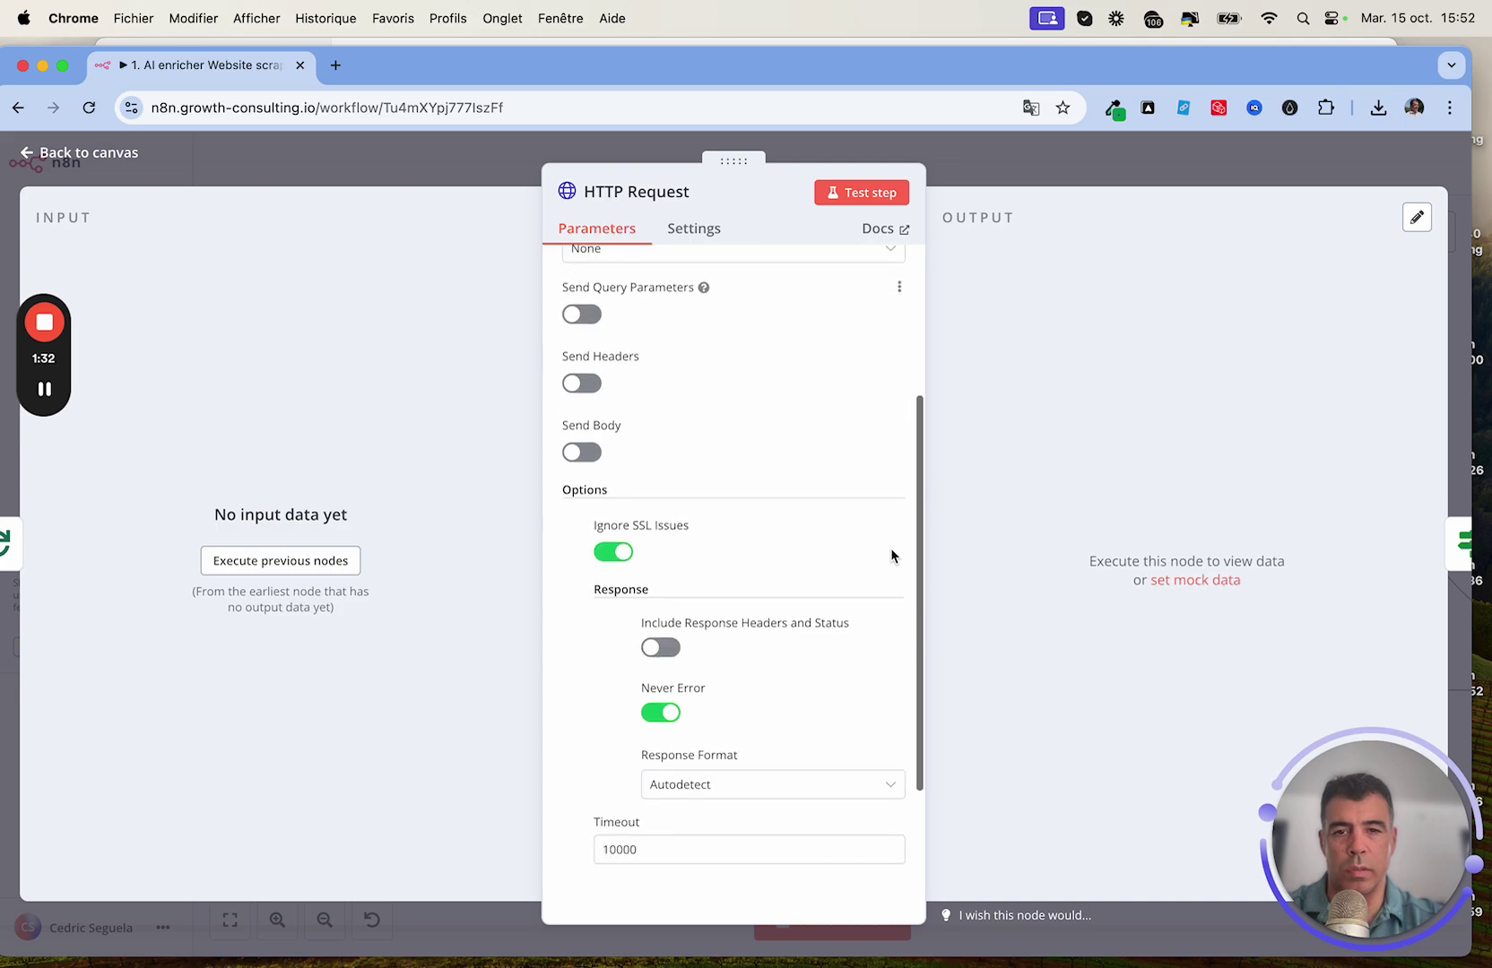
scroll(890, 555, "down", 3)
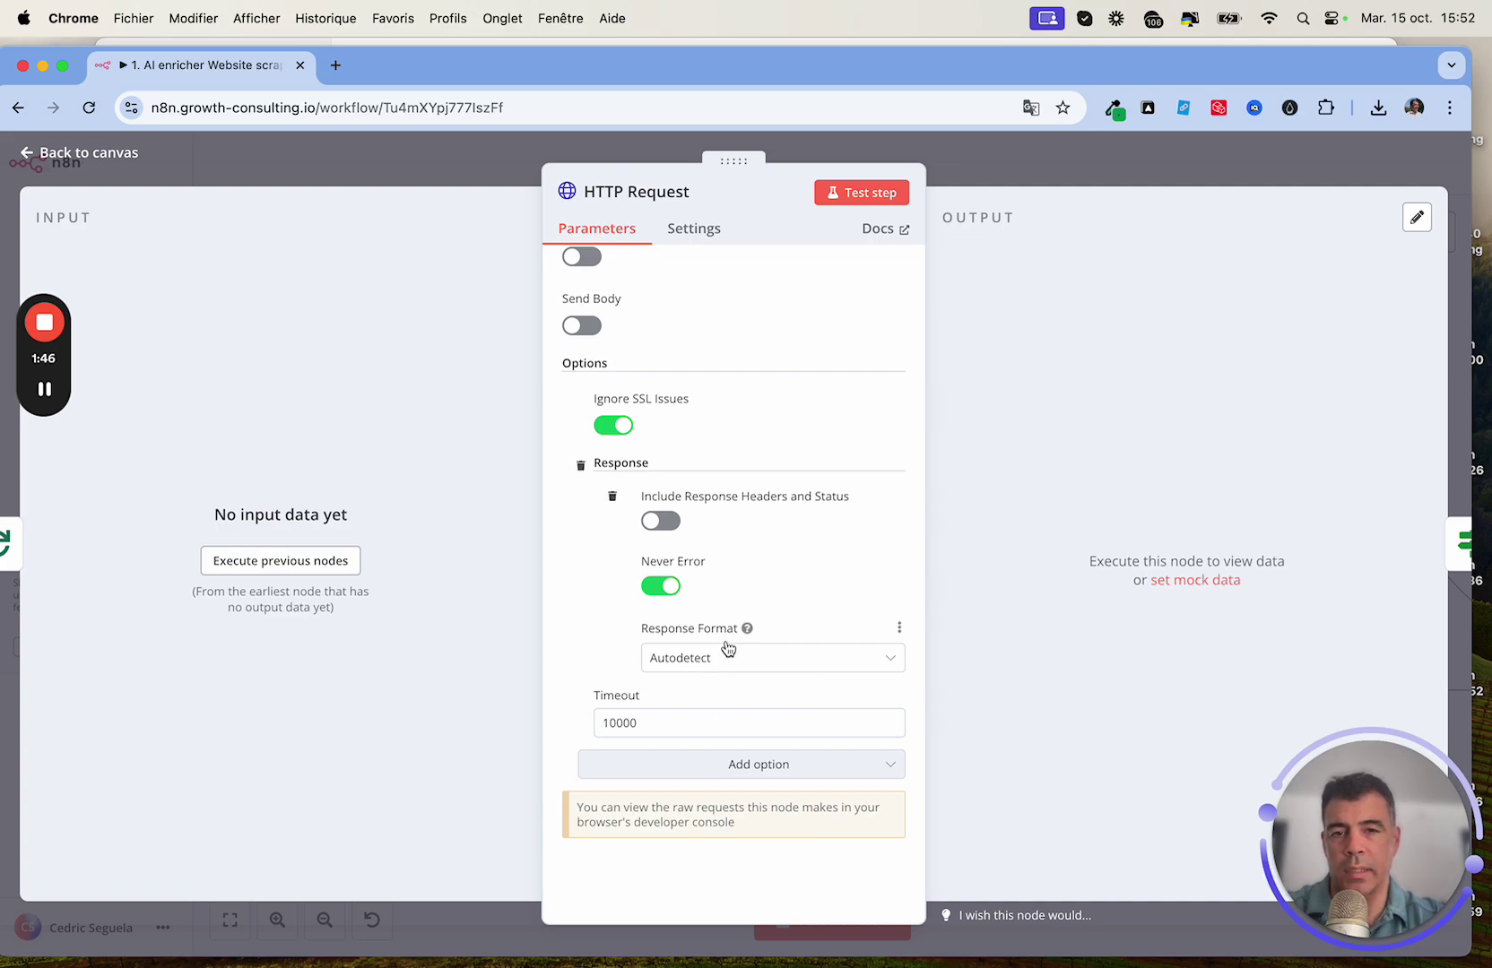
left_click(87, 153)
Step: Open the Stringify error message node on the error branch, review its field mapping and return to the canvas
scroll(454, 409, "up", 2)
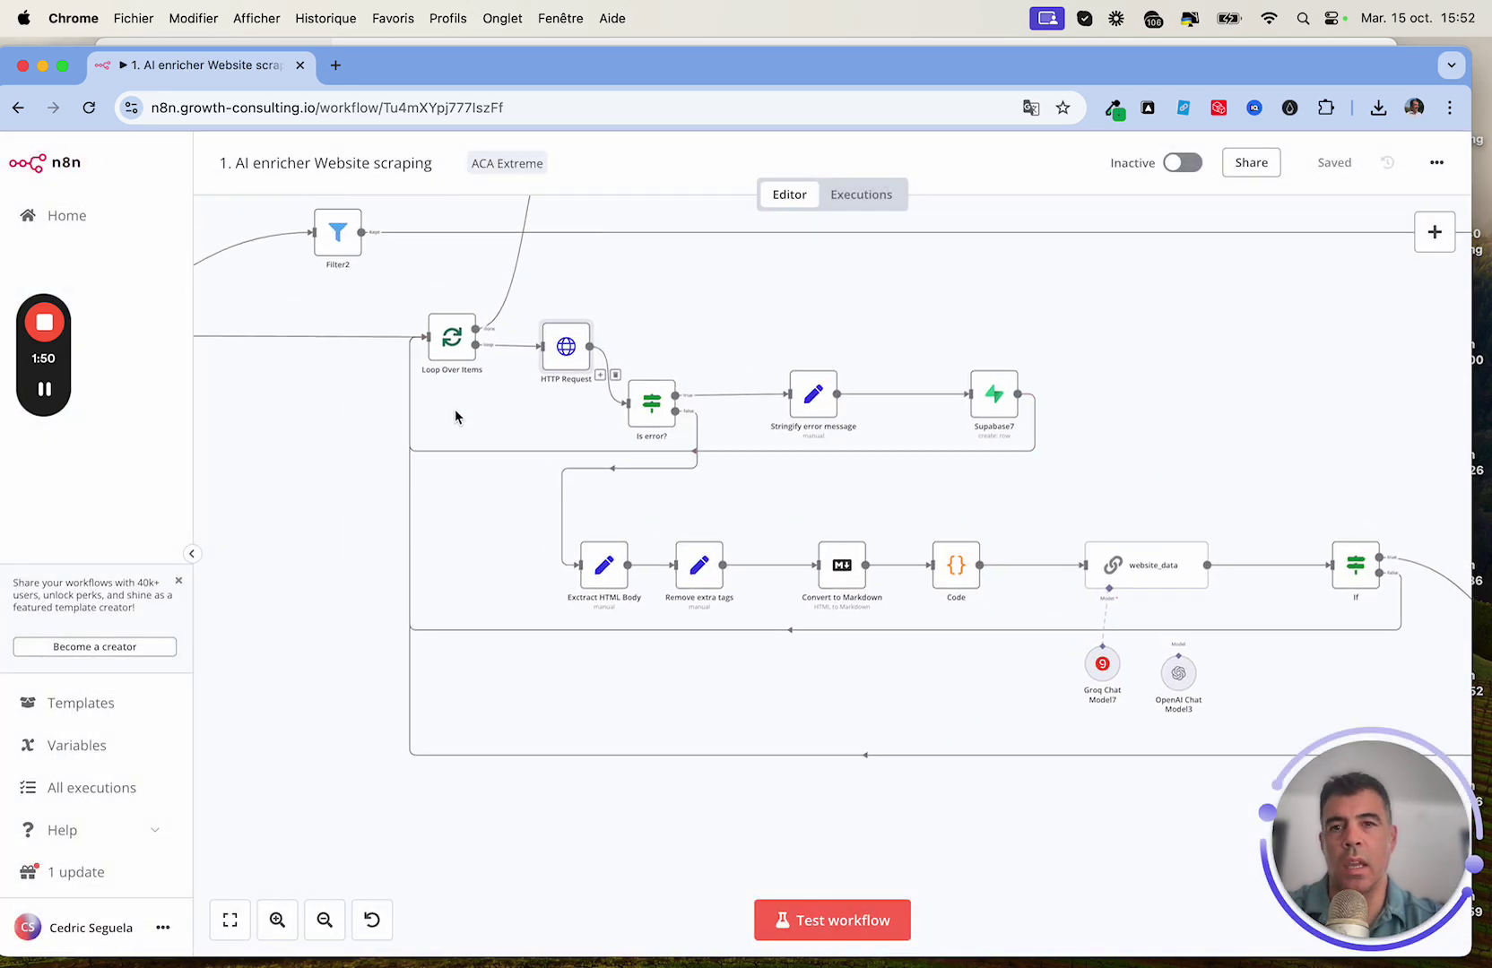
scroll(455, 408, "up", 4)
scroll(455, 413, "down", 1)
scroll(750, 441, "down", 2)
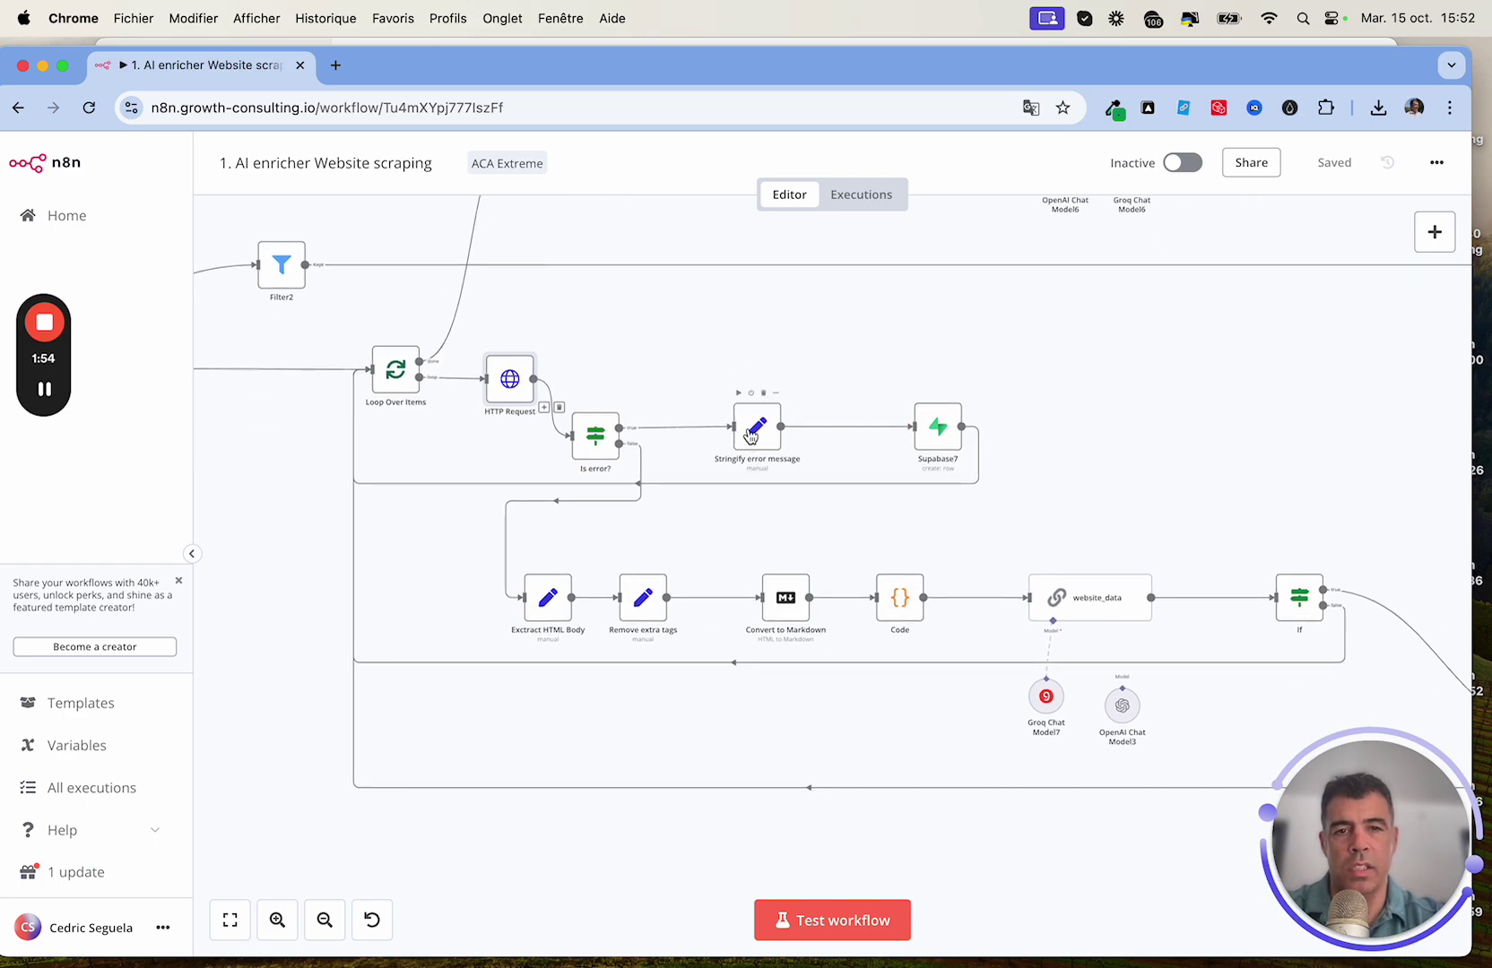
double_click(751, 437)
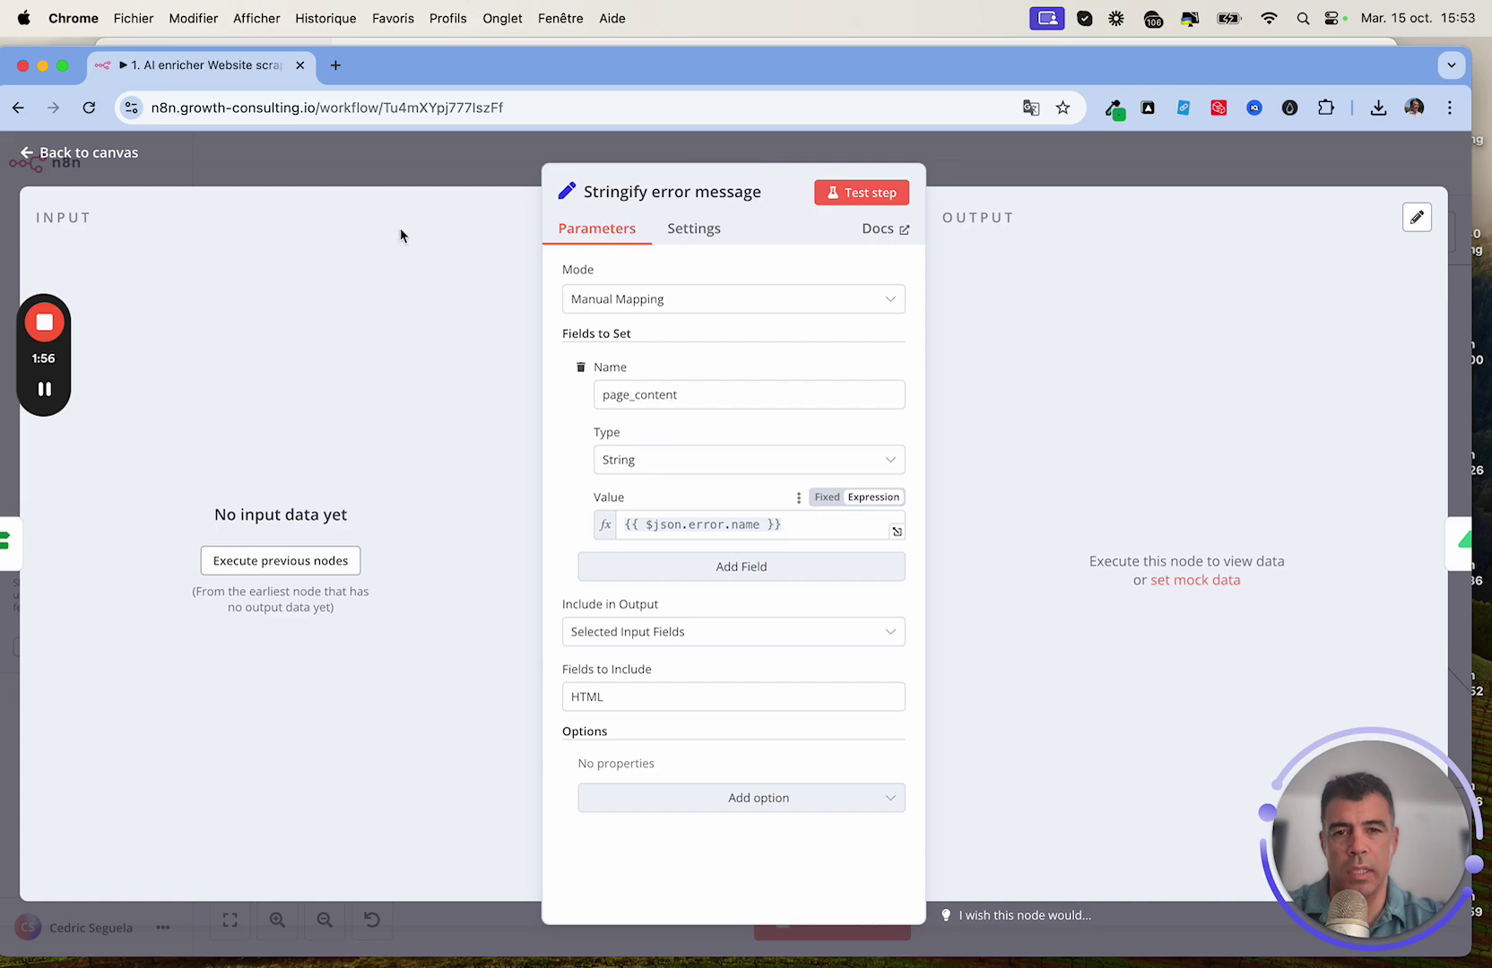
left_click(115, 161)
Step: Open the Supabase7 node at the end of the error branch, check it and return to the canvas
left_click(940, 445)
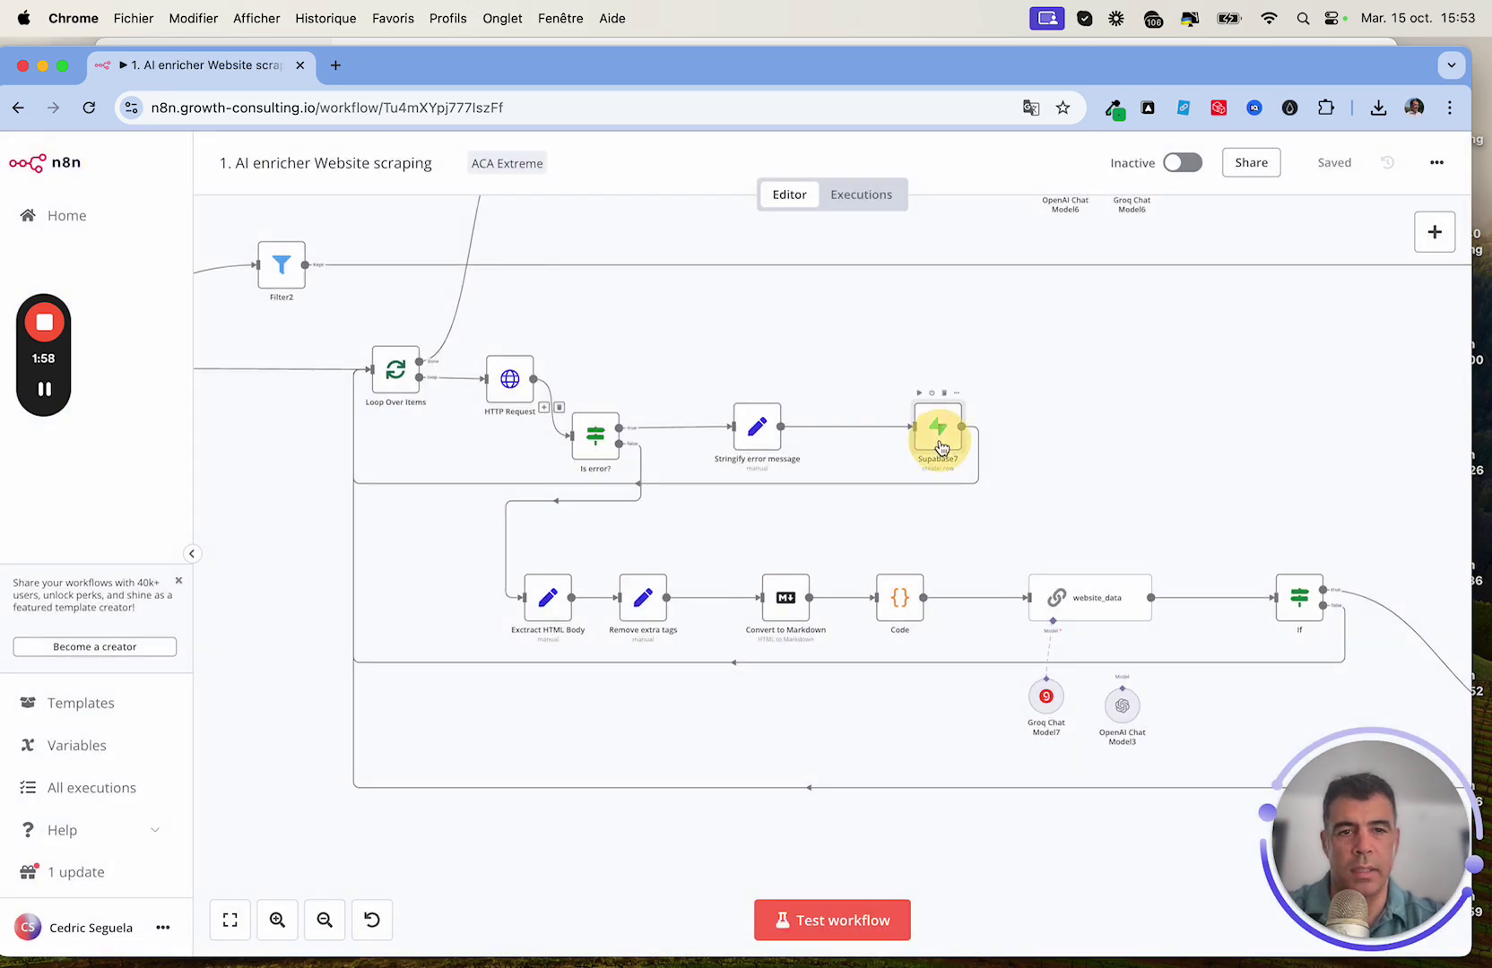
double_click(940, 446)
left_click(91, 165)
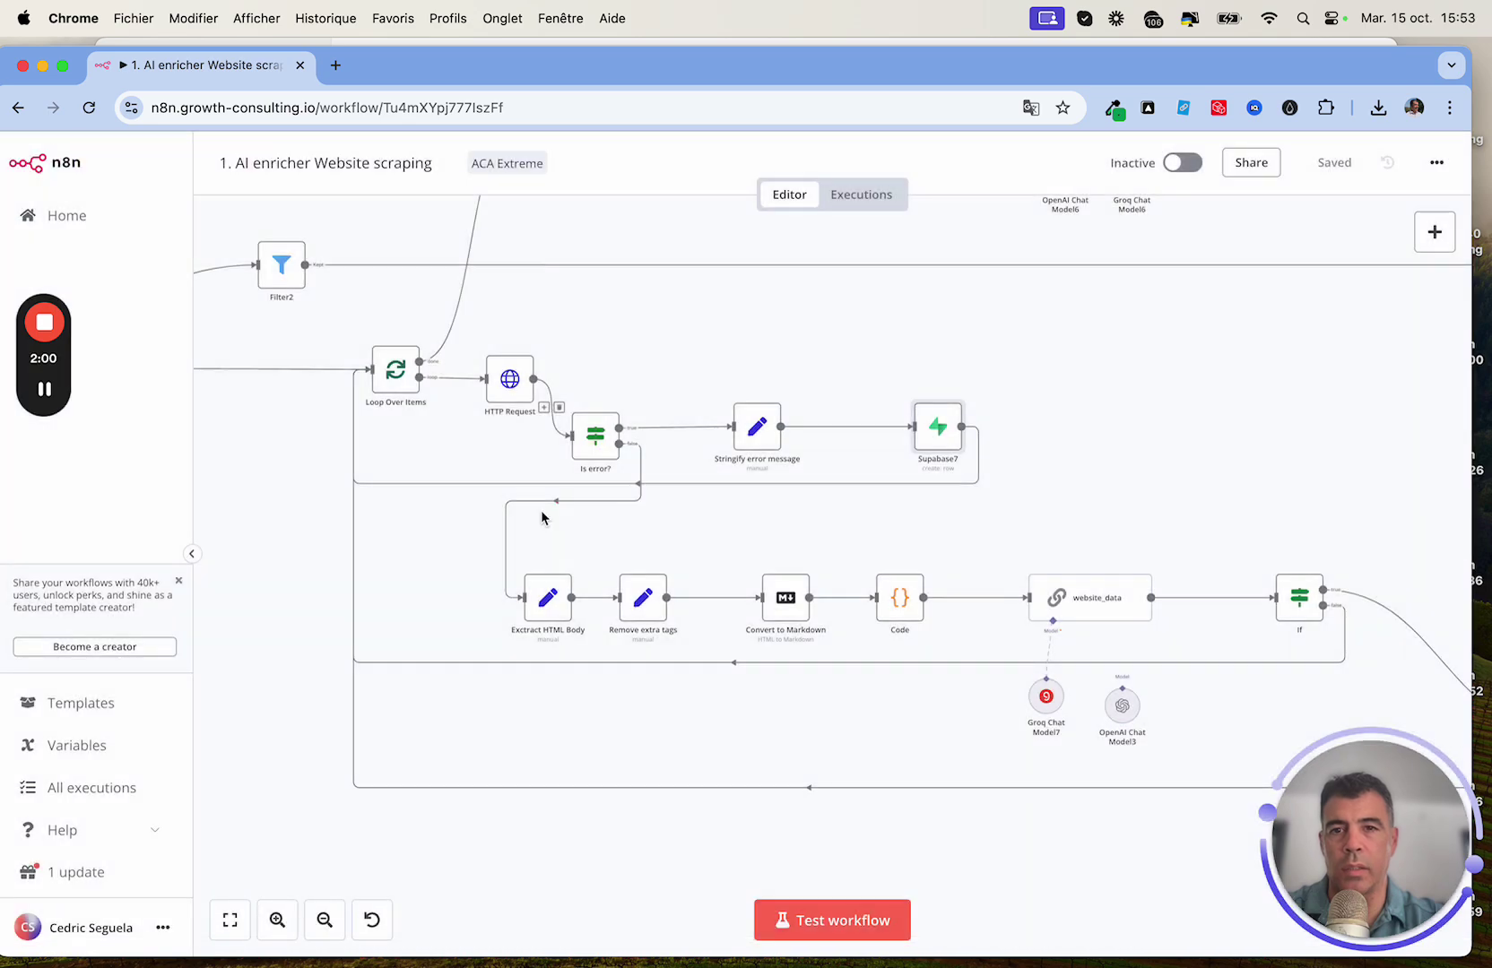
Step: Open the Exctract HTML Body node and inspect the expression that sets its HTML field
scroll(541, 511, "down", 5)
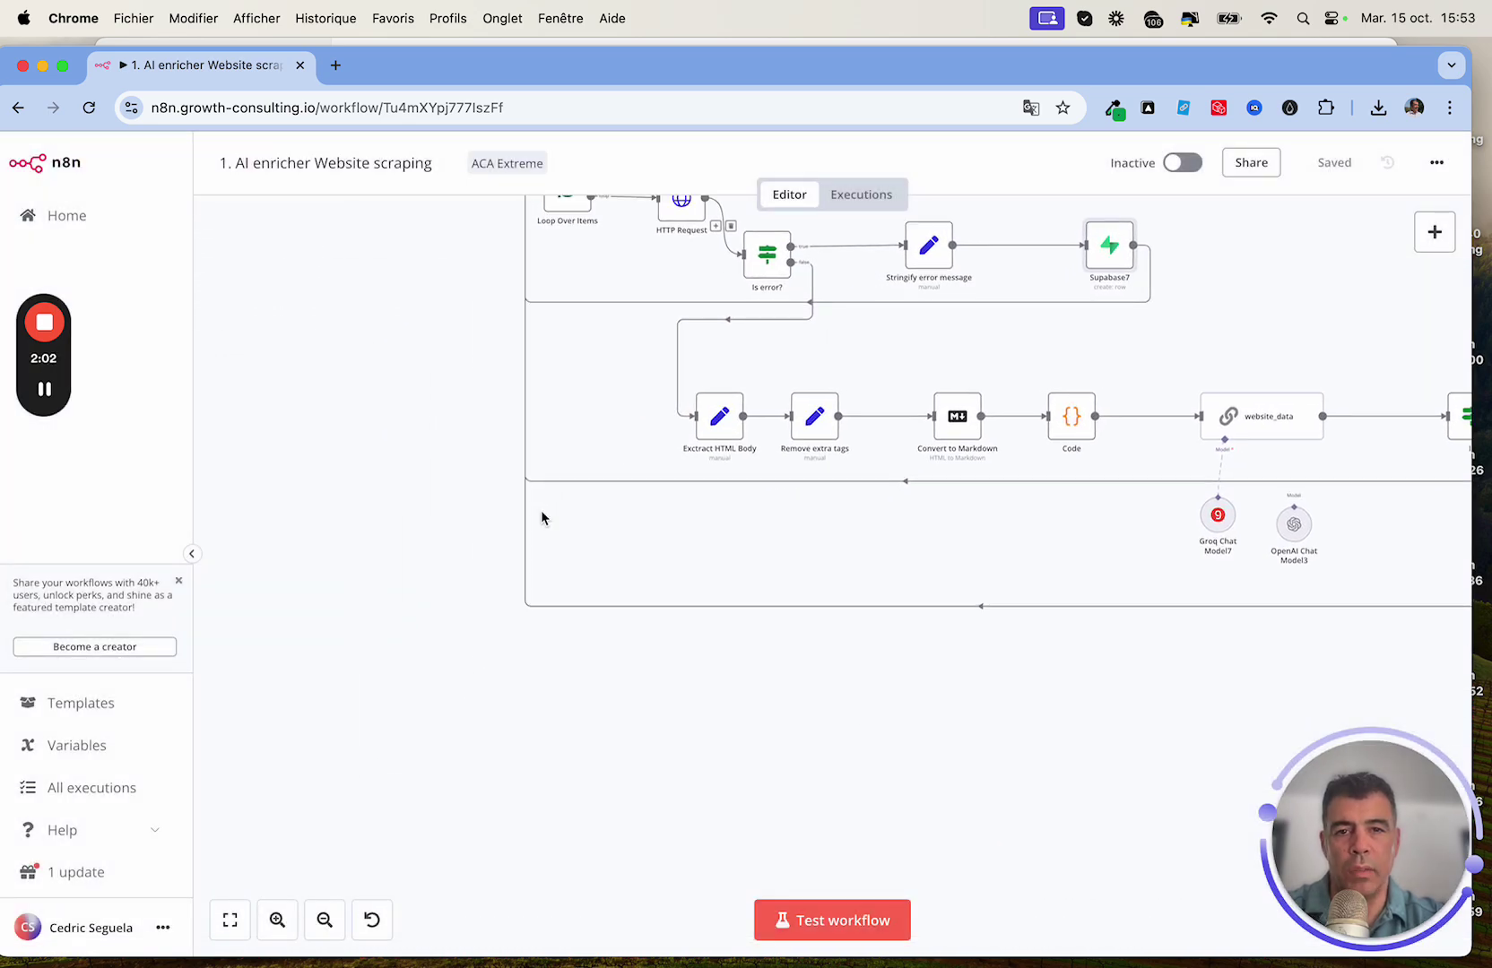
scroll(556, 516, "up", 3)
double_click(632, 518)
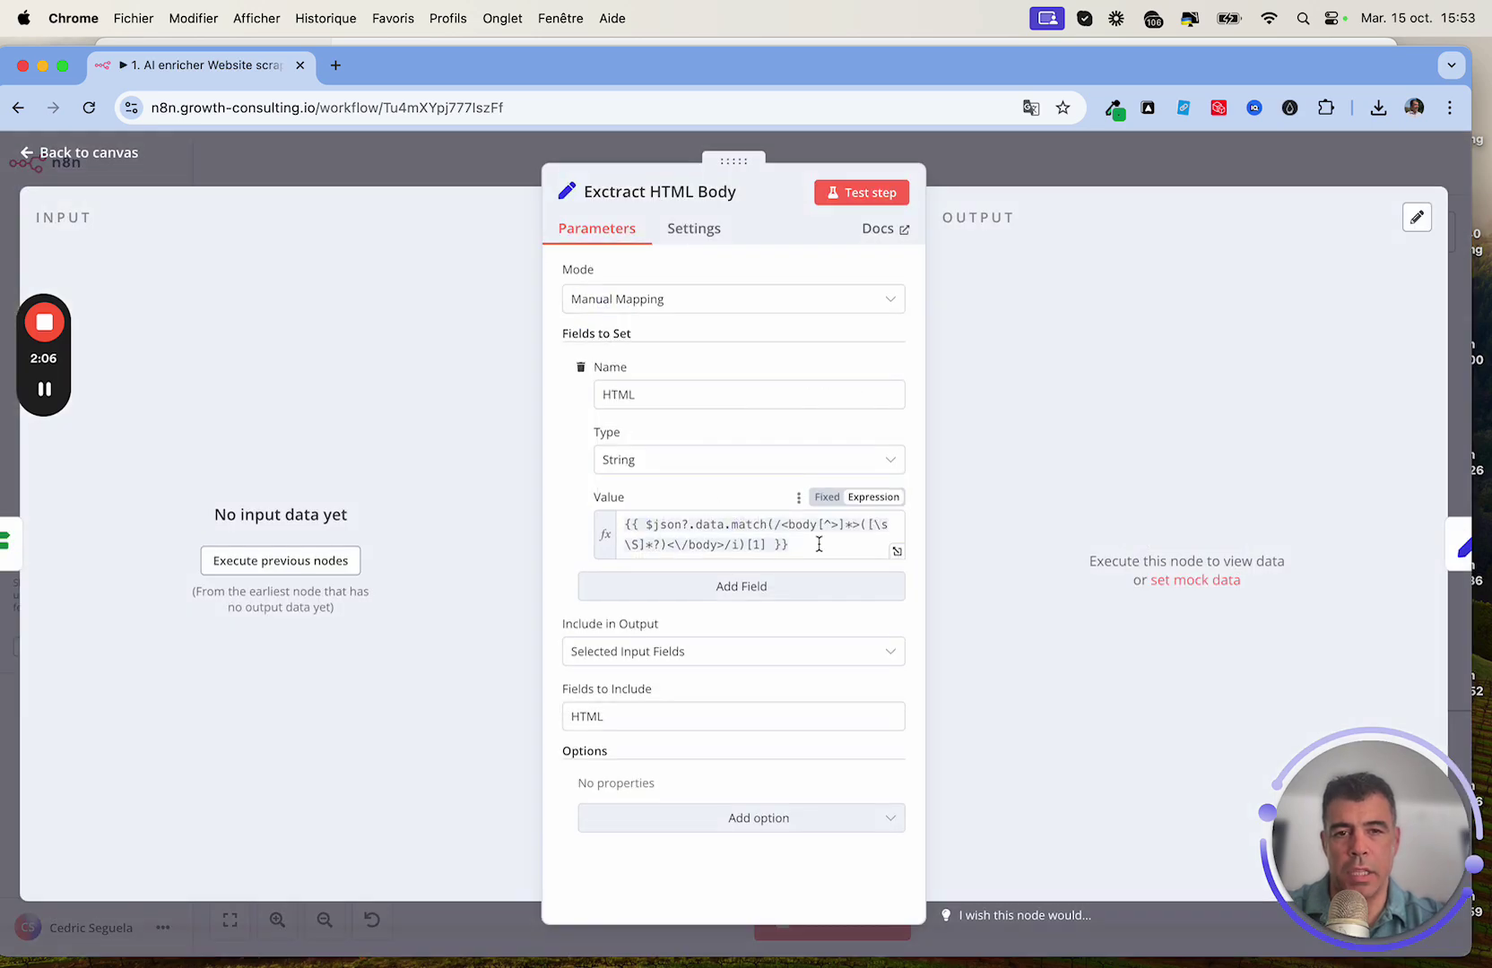
left_click_drag(819, 544, 618, 526)
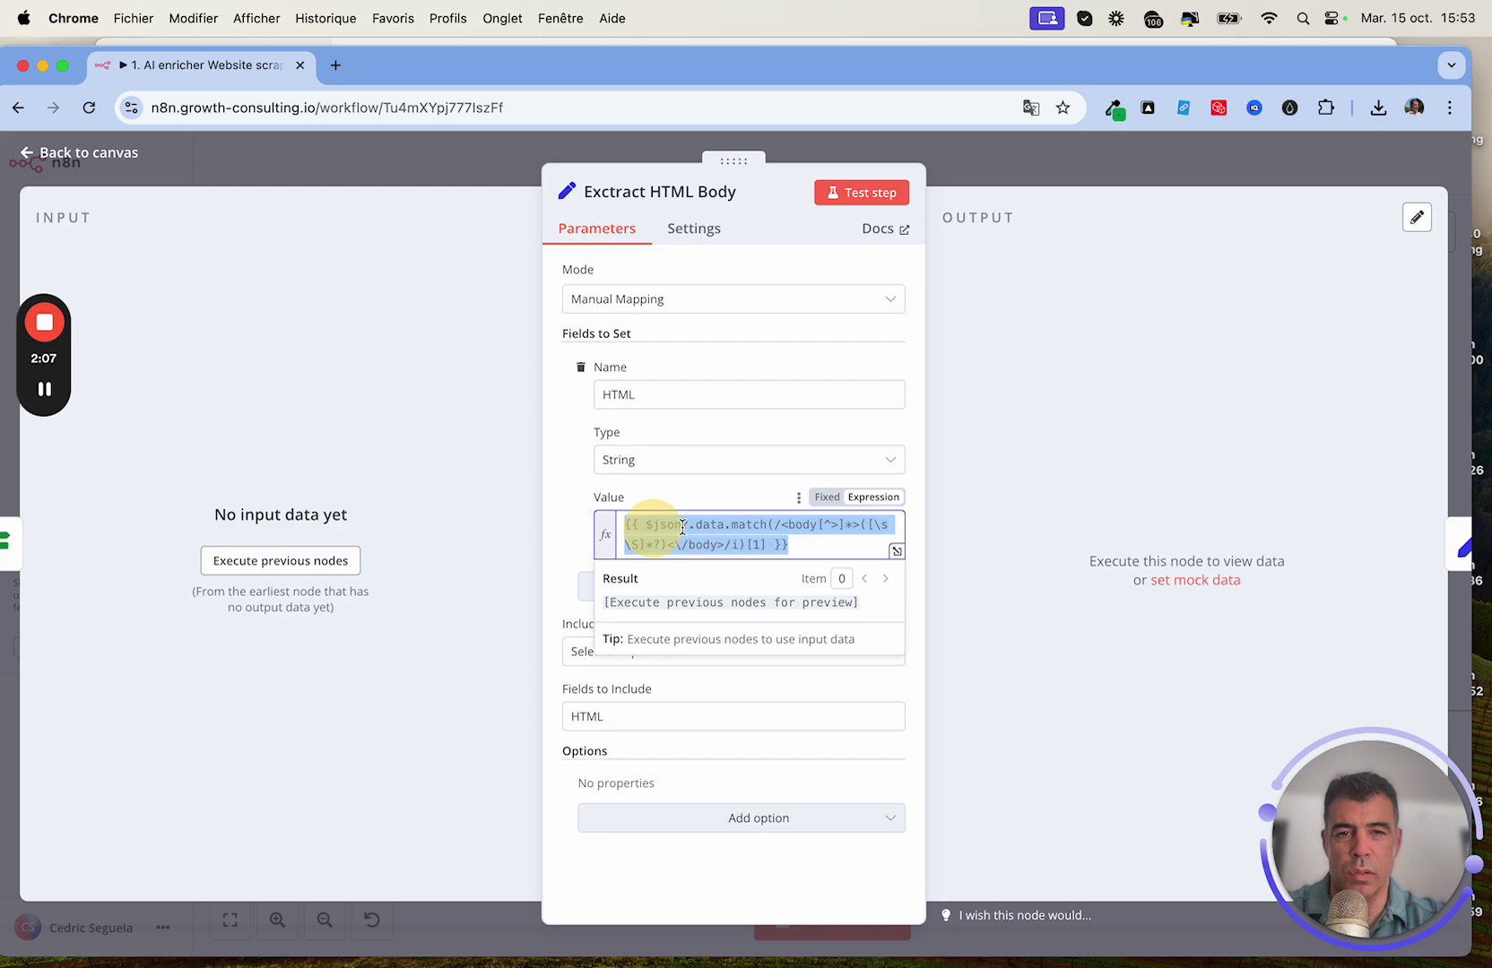
left_click(833, 546)
left_click_drag(833, 546, 574, 507)
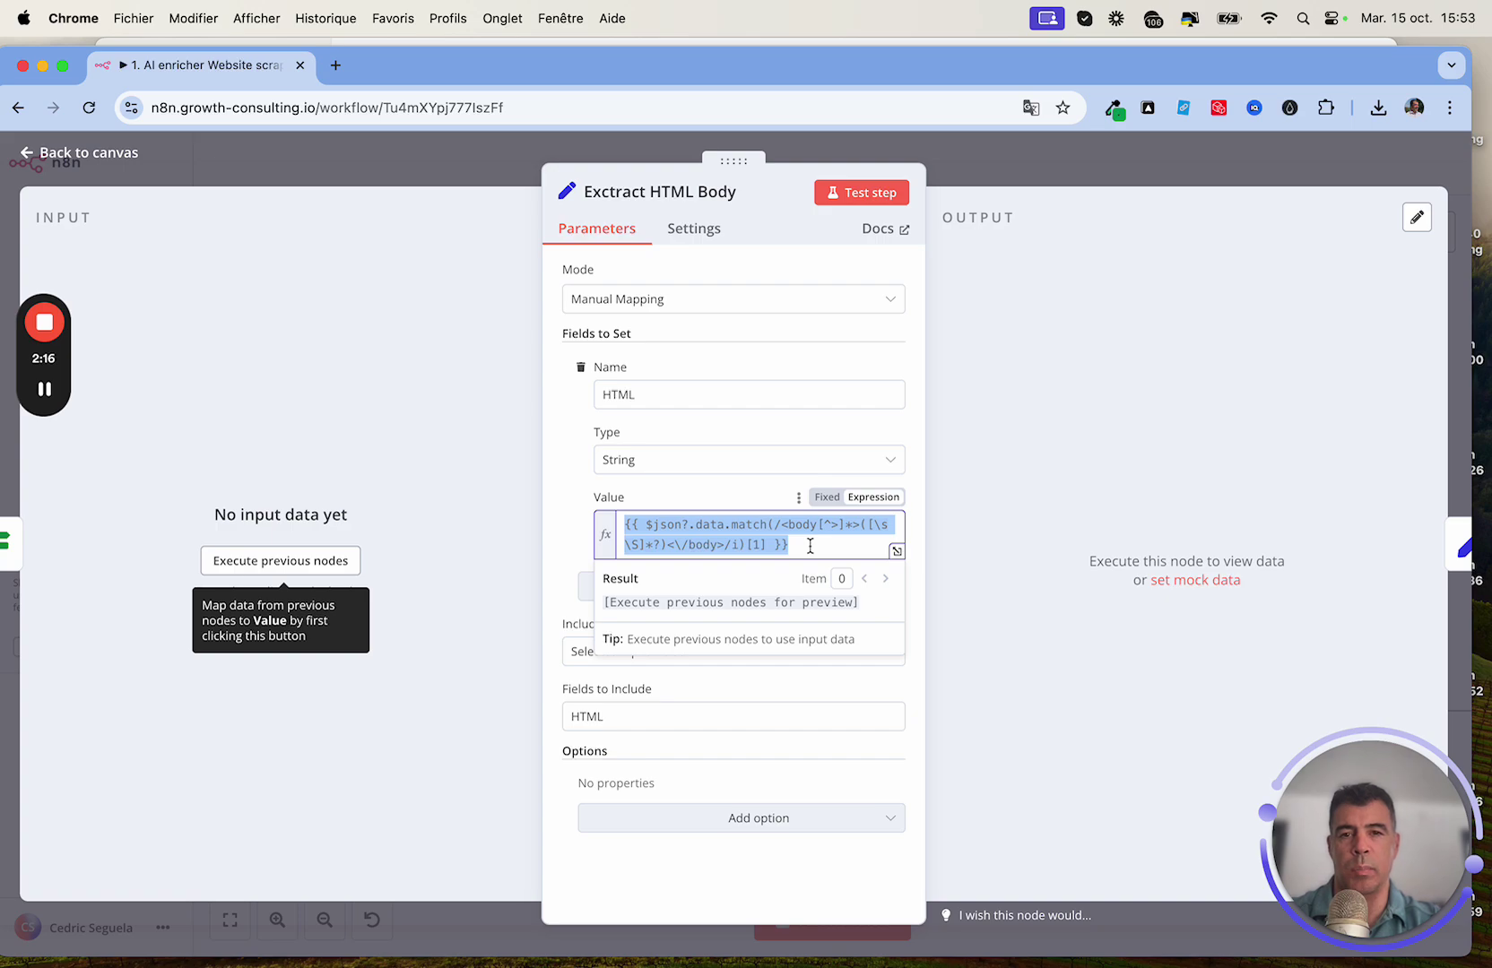
left_click(913, 487)
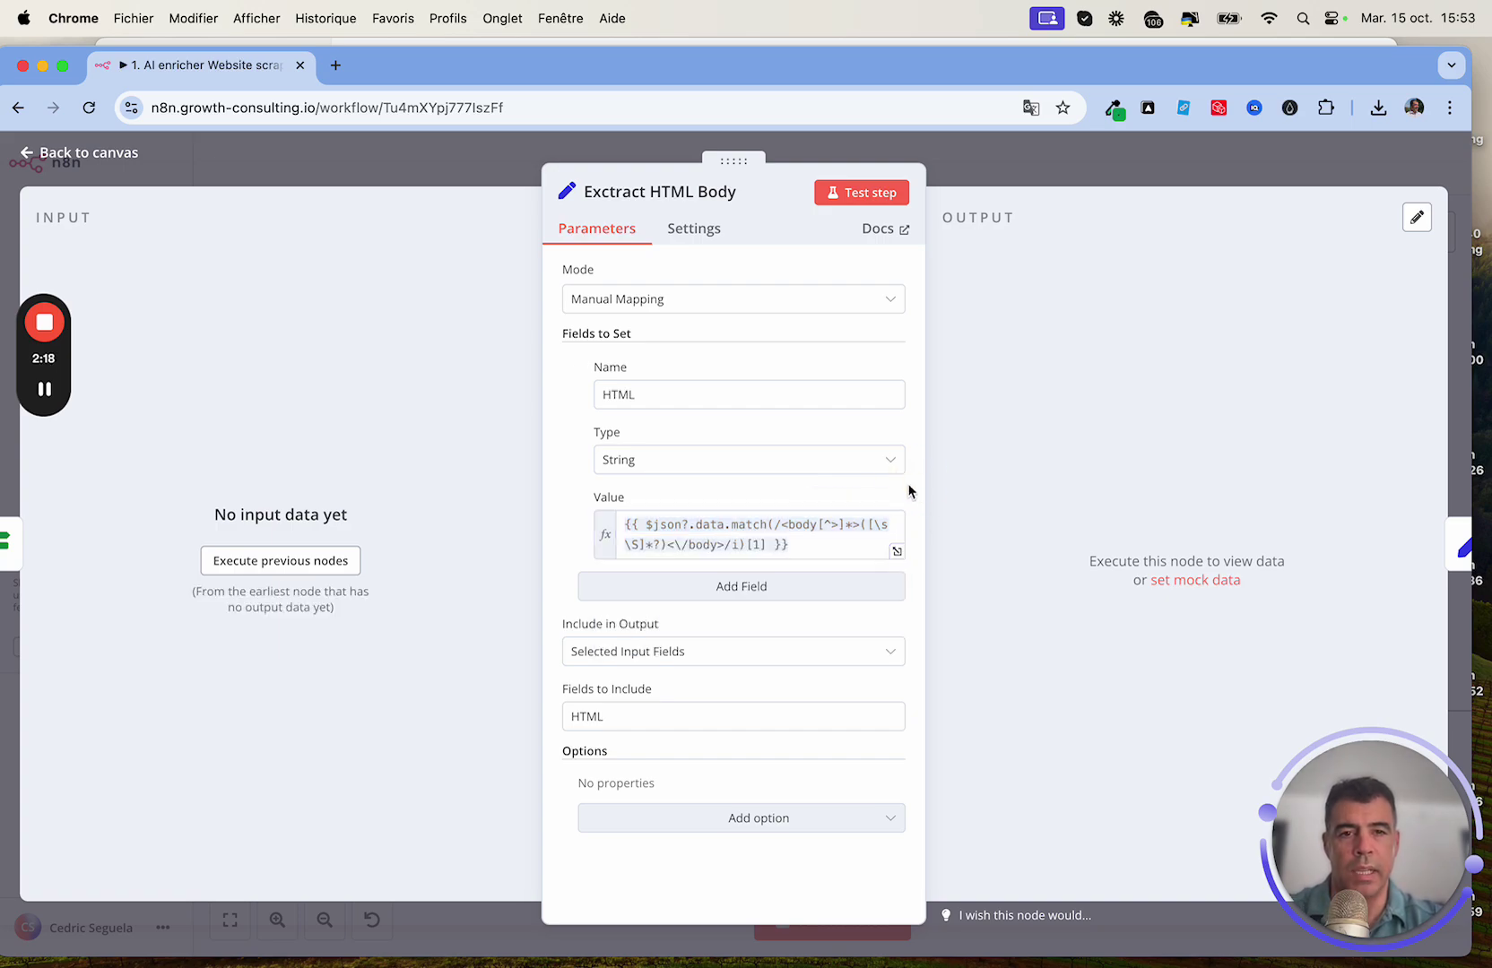
Step: Close the Exctract HTML Body node, open the Remove extra tags node, read its full HTML replacement expression and return to the canvas
left_click(89, 153)
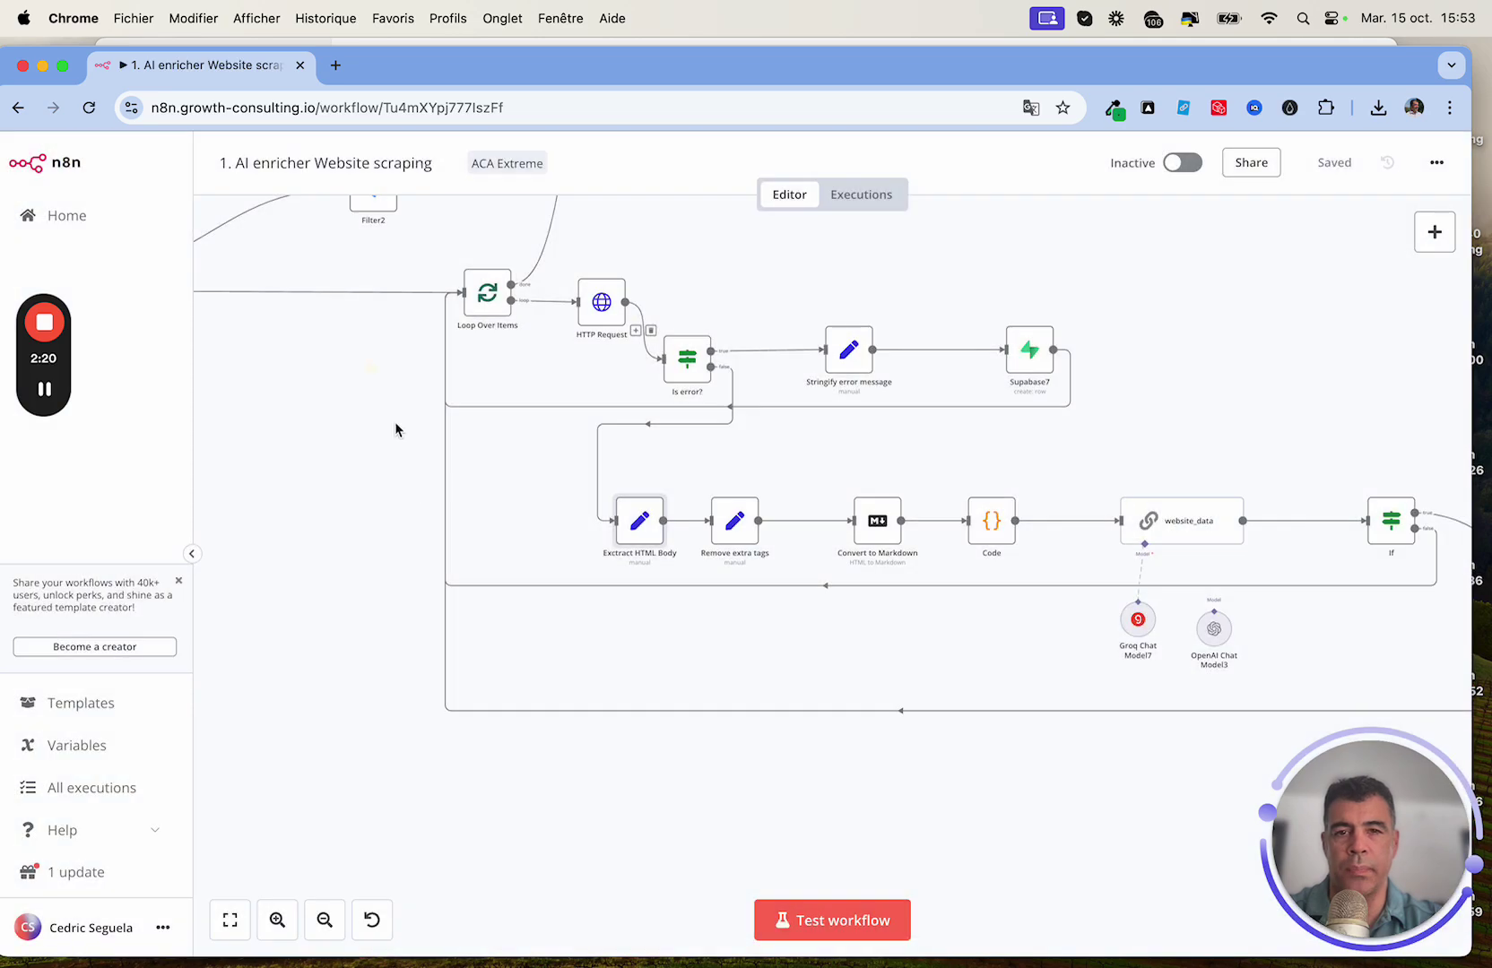
scroll(417, 489, "right", 5)
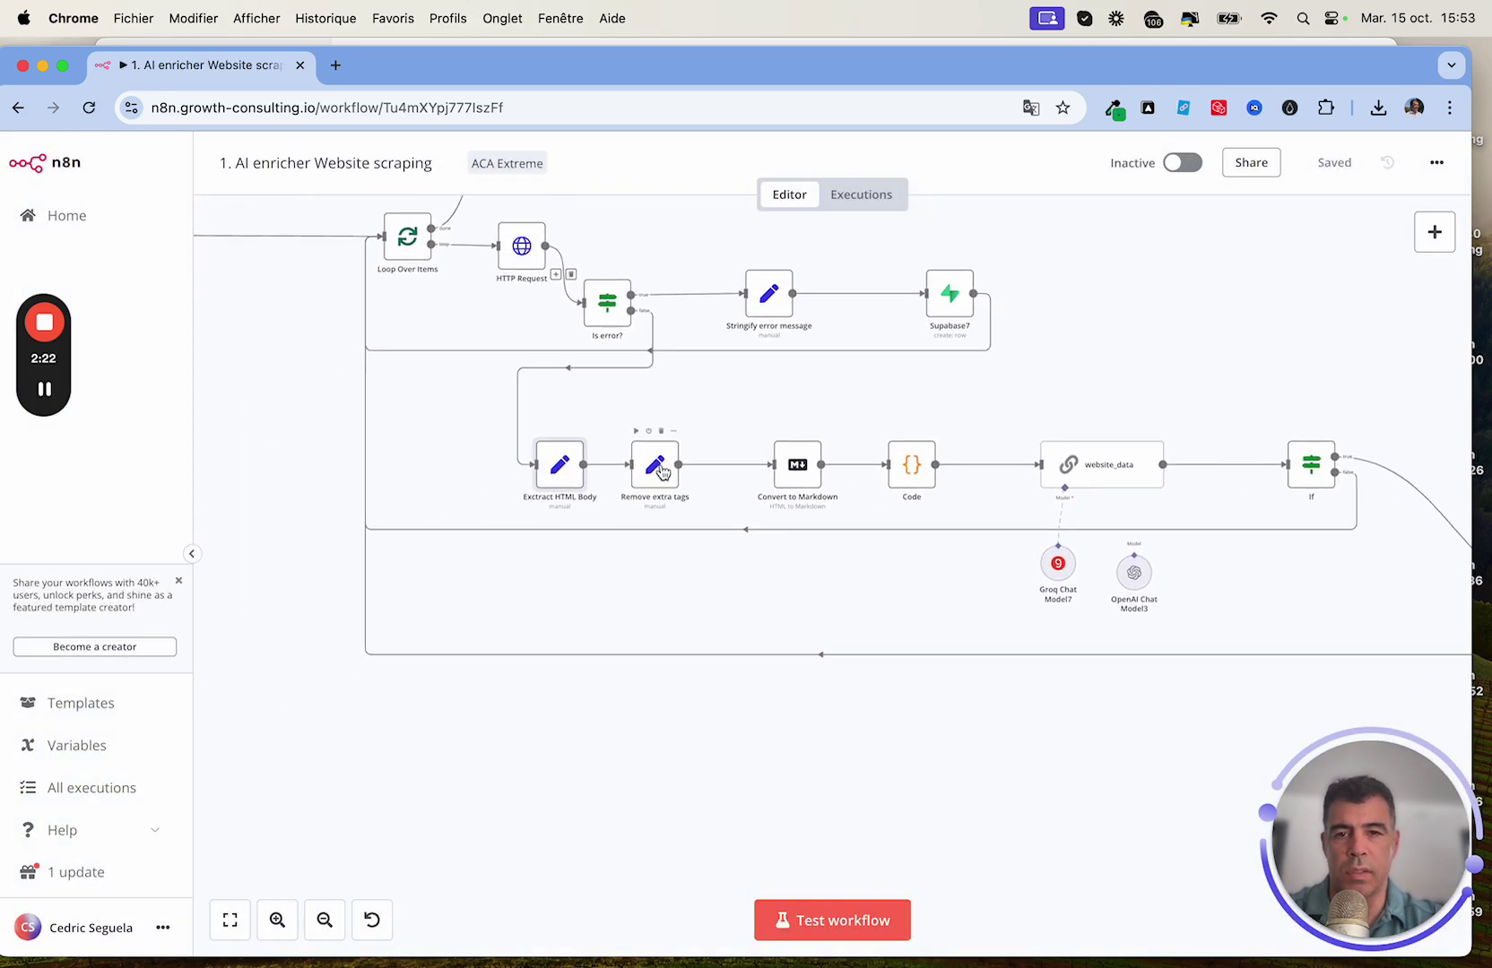
double_click(655, 468)
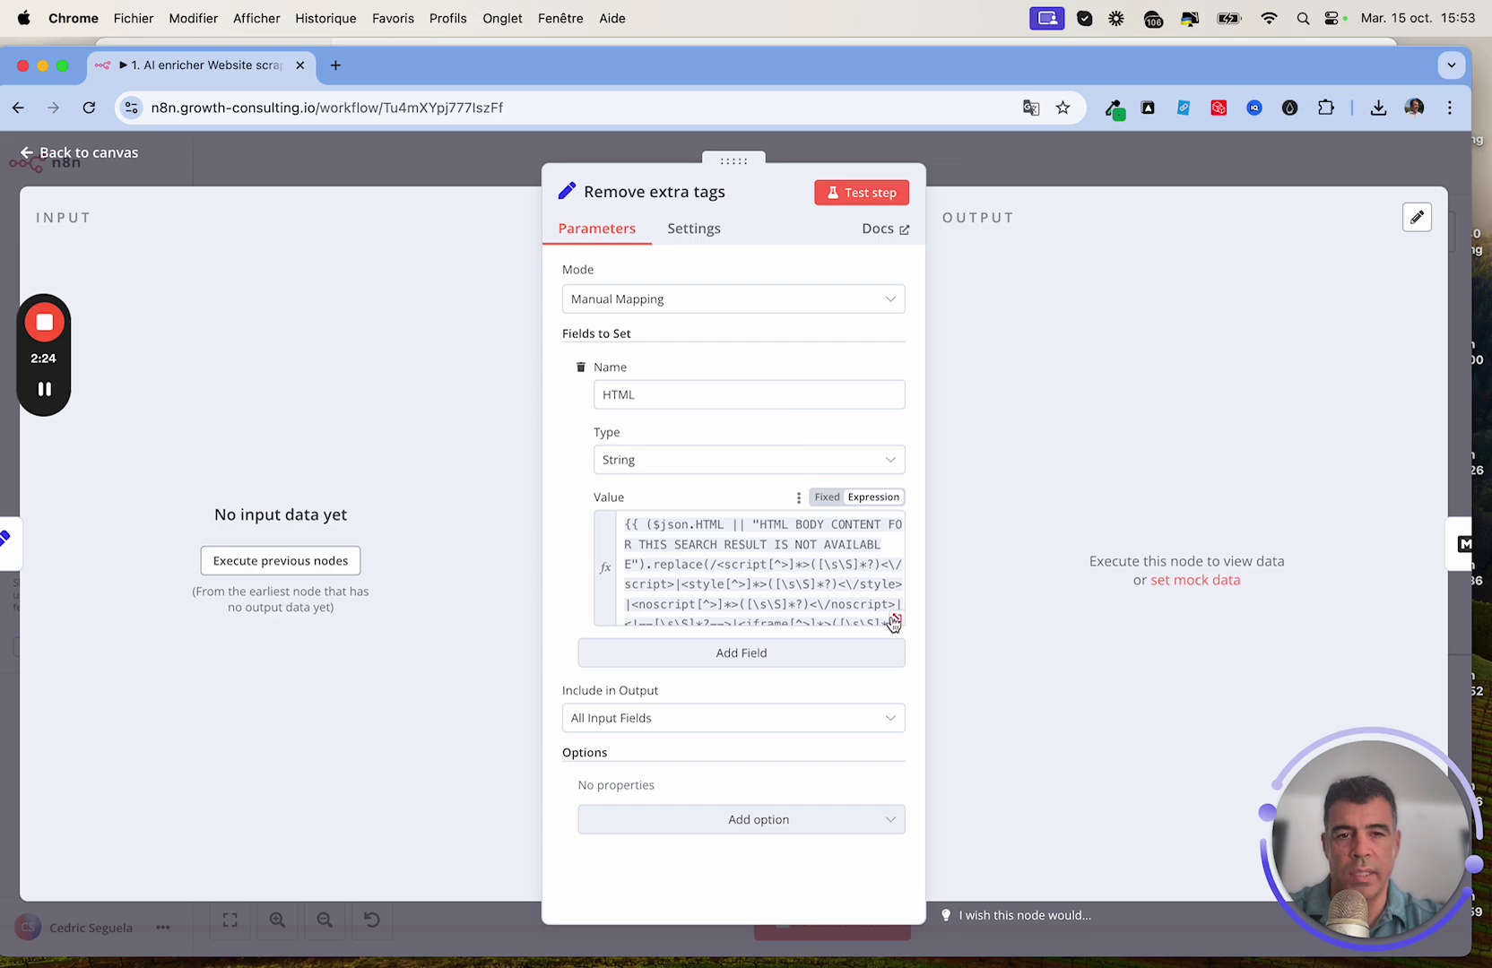
scroll(812, 549, "down", 5)
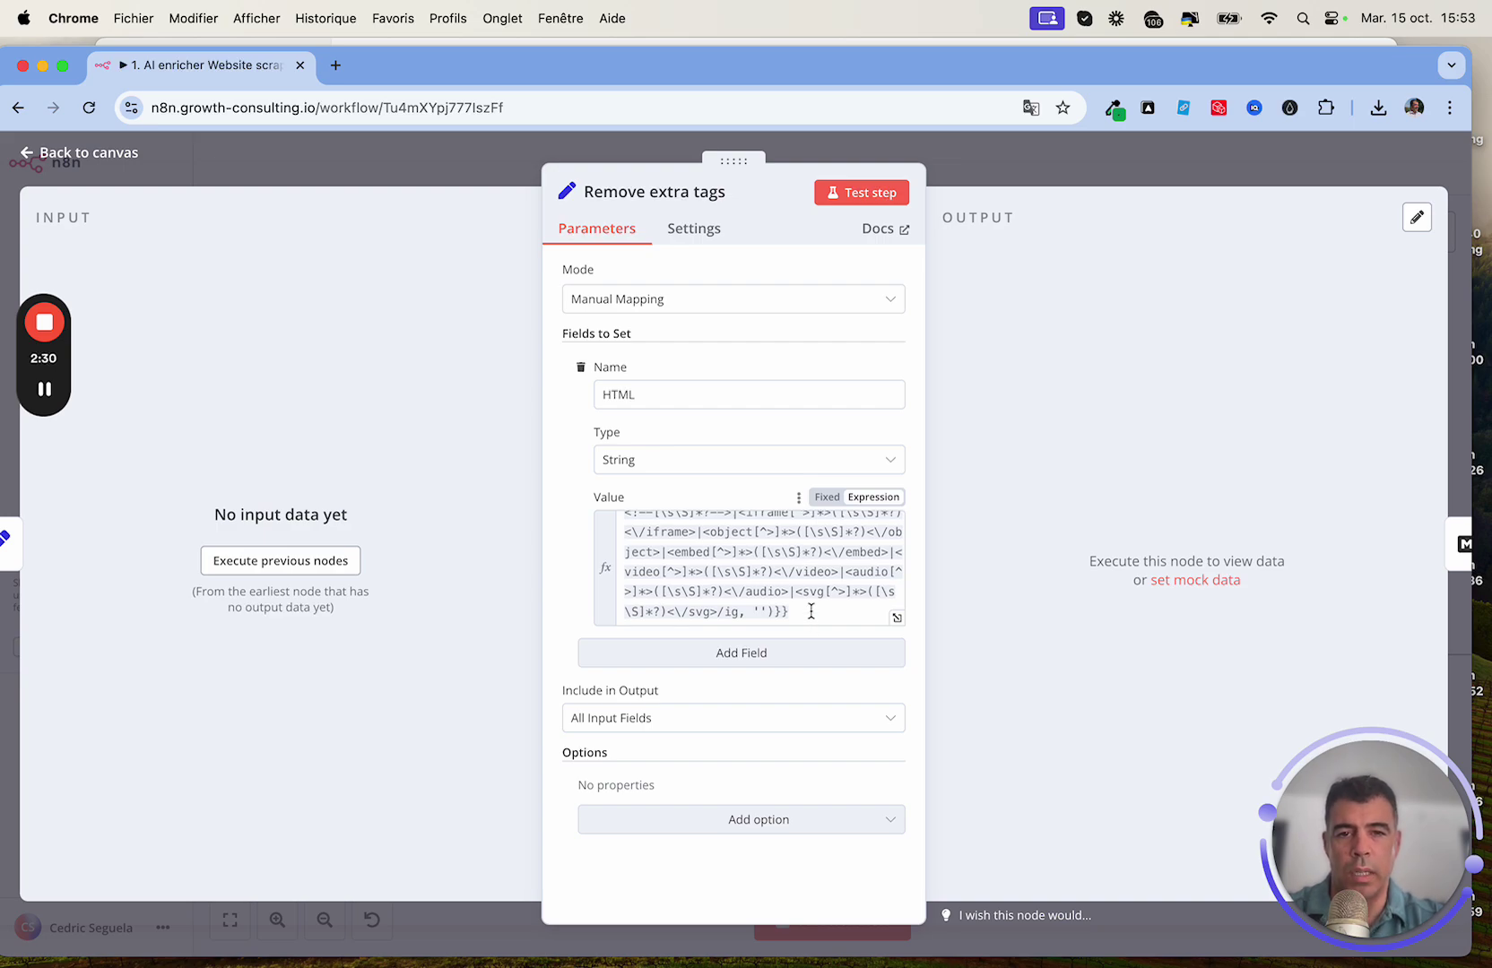
left_click(79, 153)
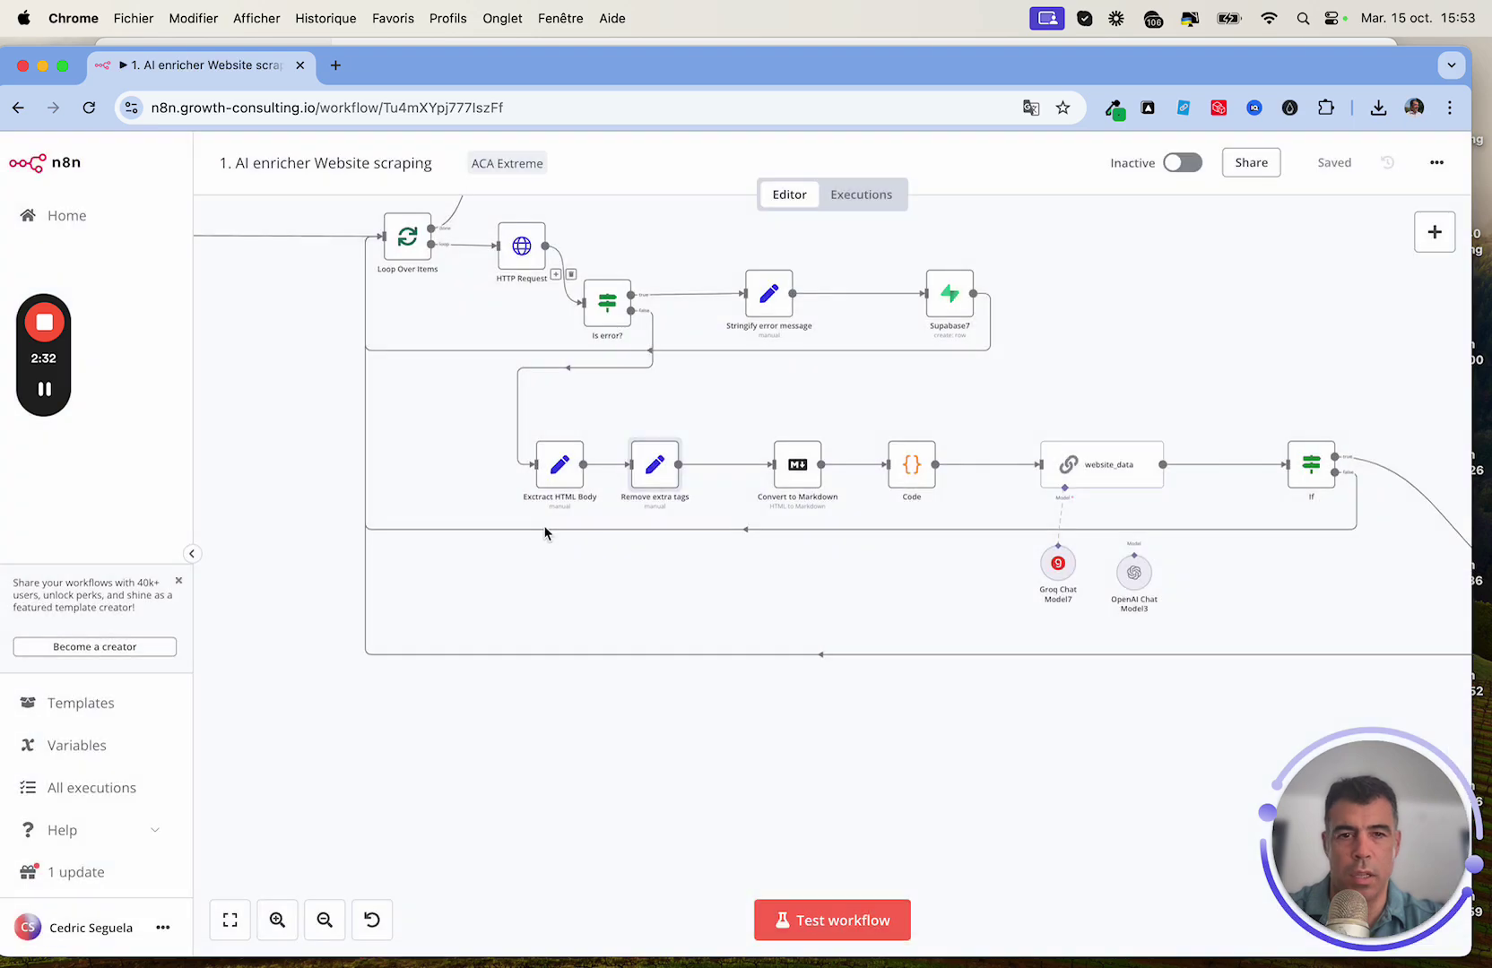
Step: Open the Convert to Markdown node, review its mode, HTML input and destination key, and return to the canvas
scroll(543, 583, "up", 2)
scroll(542, 583, "right", 2)
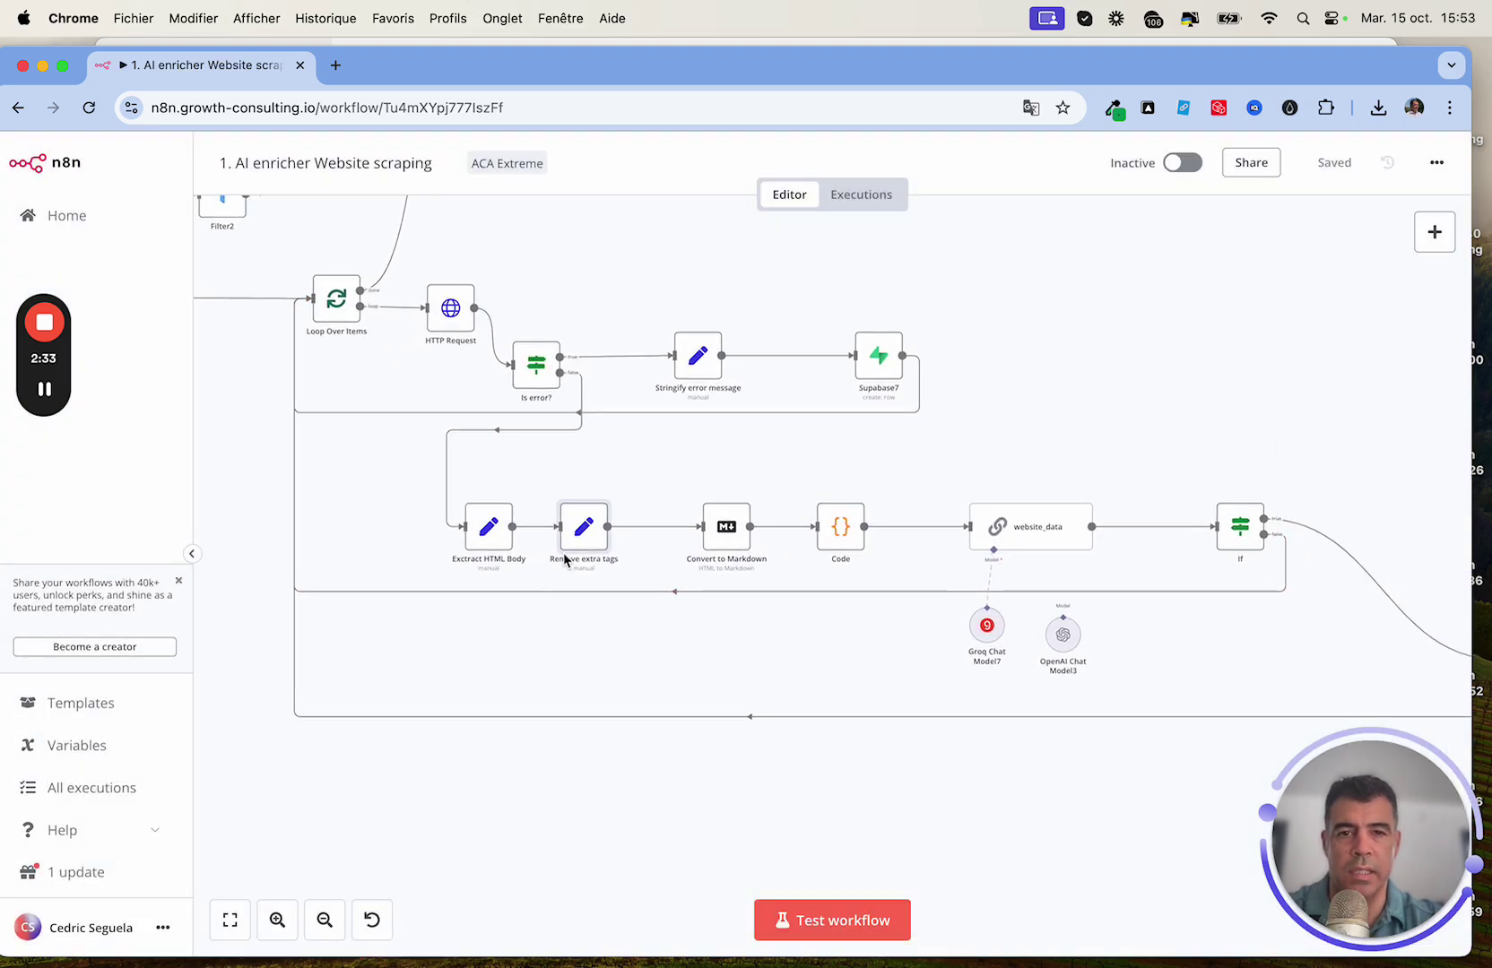
double_click(727, 533)
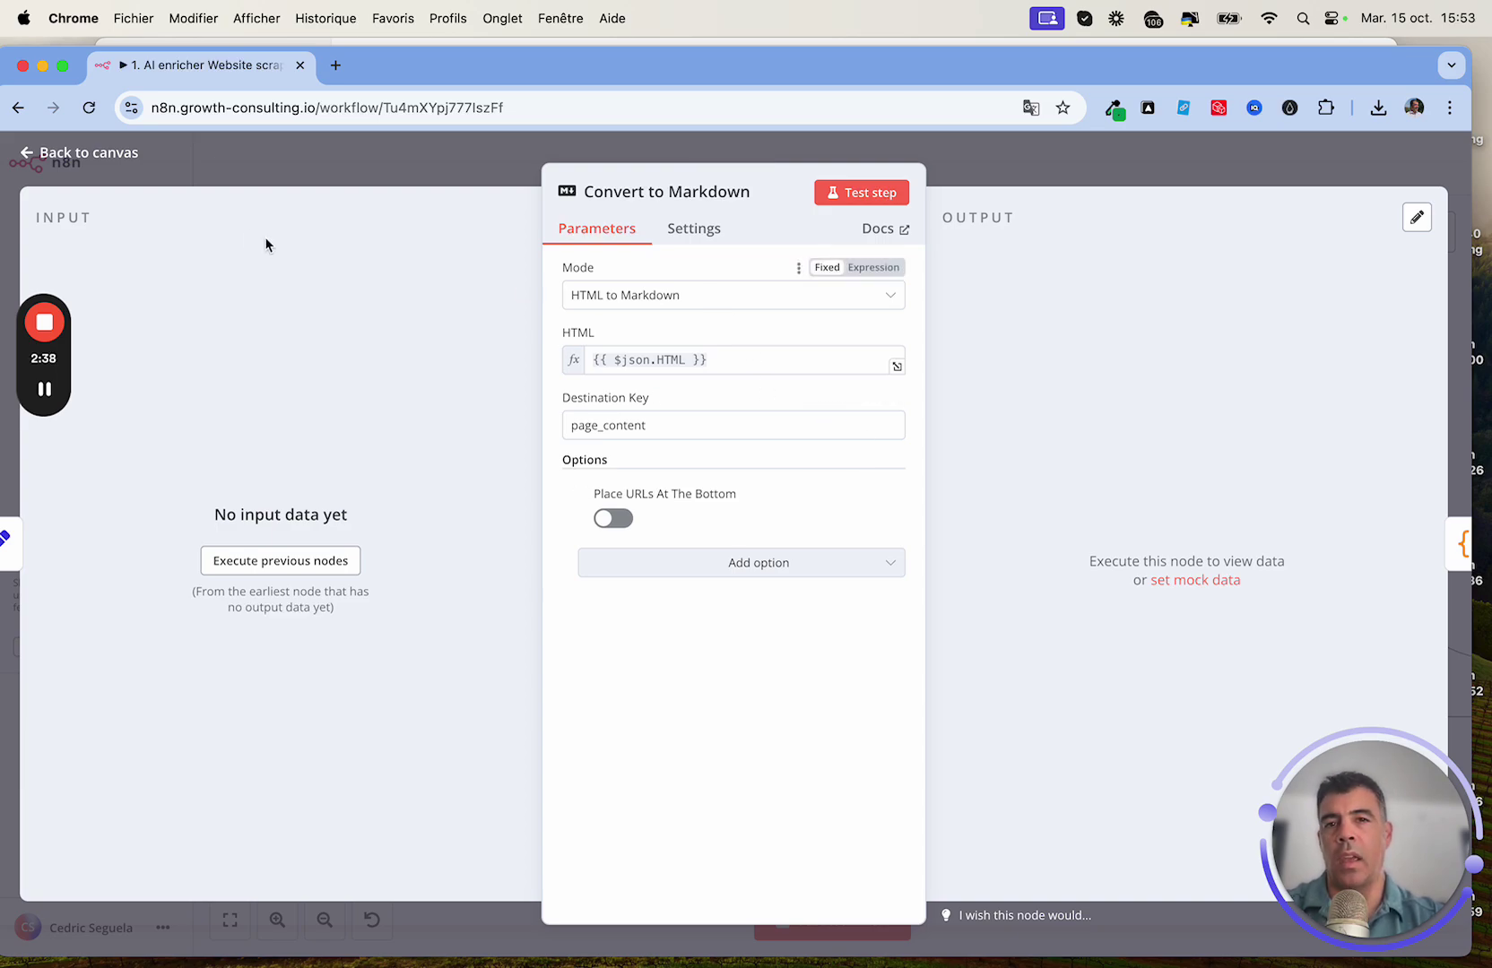
left_click(97, 159)
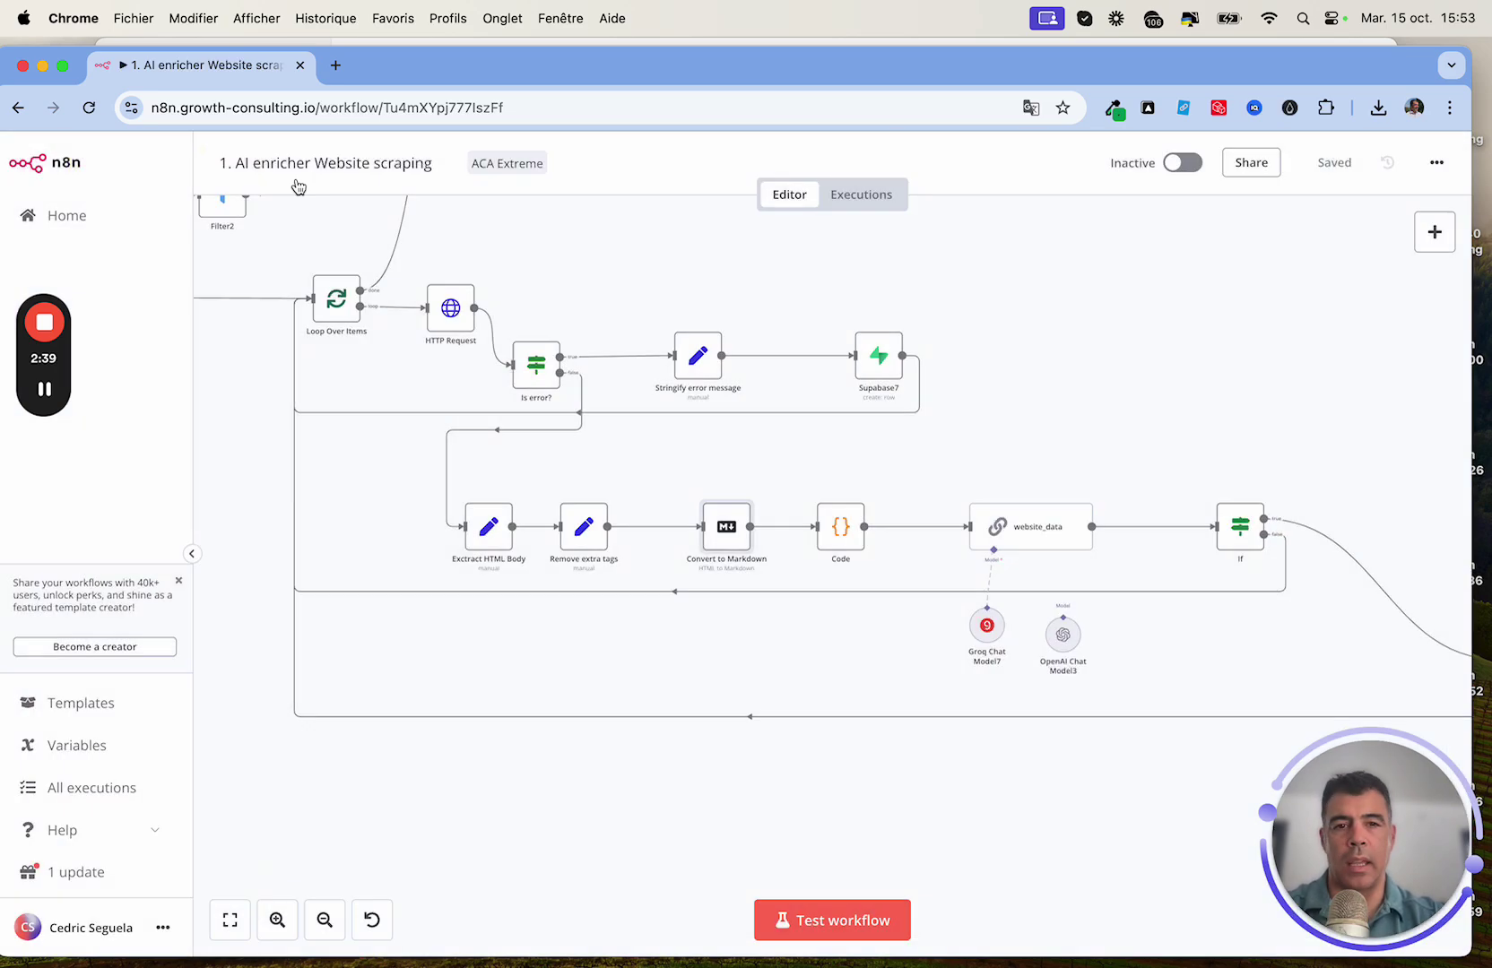
Step: Open the Code node, inspect the maxTokens value in its JavaScript truncation script and return to the canvas
double_click(843, 524)
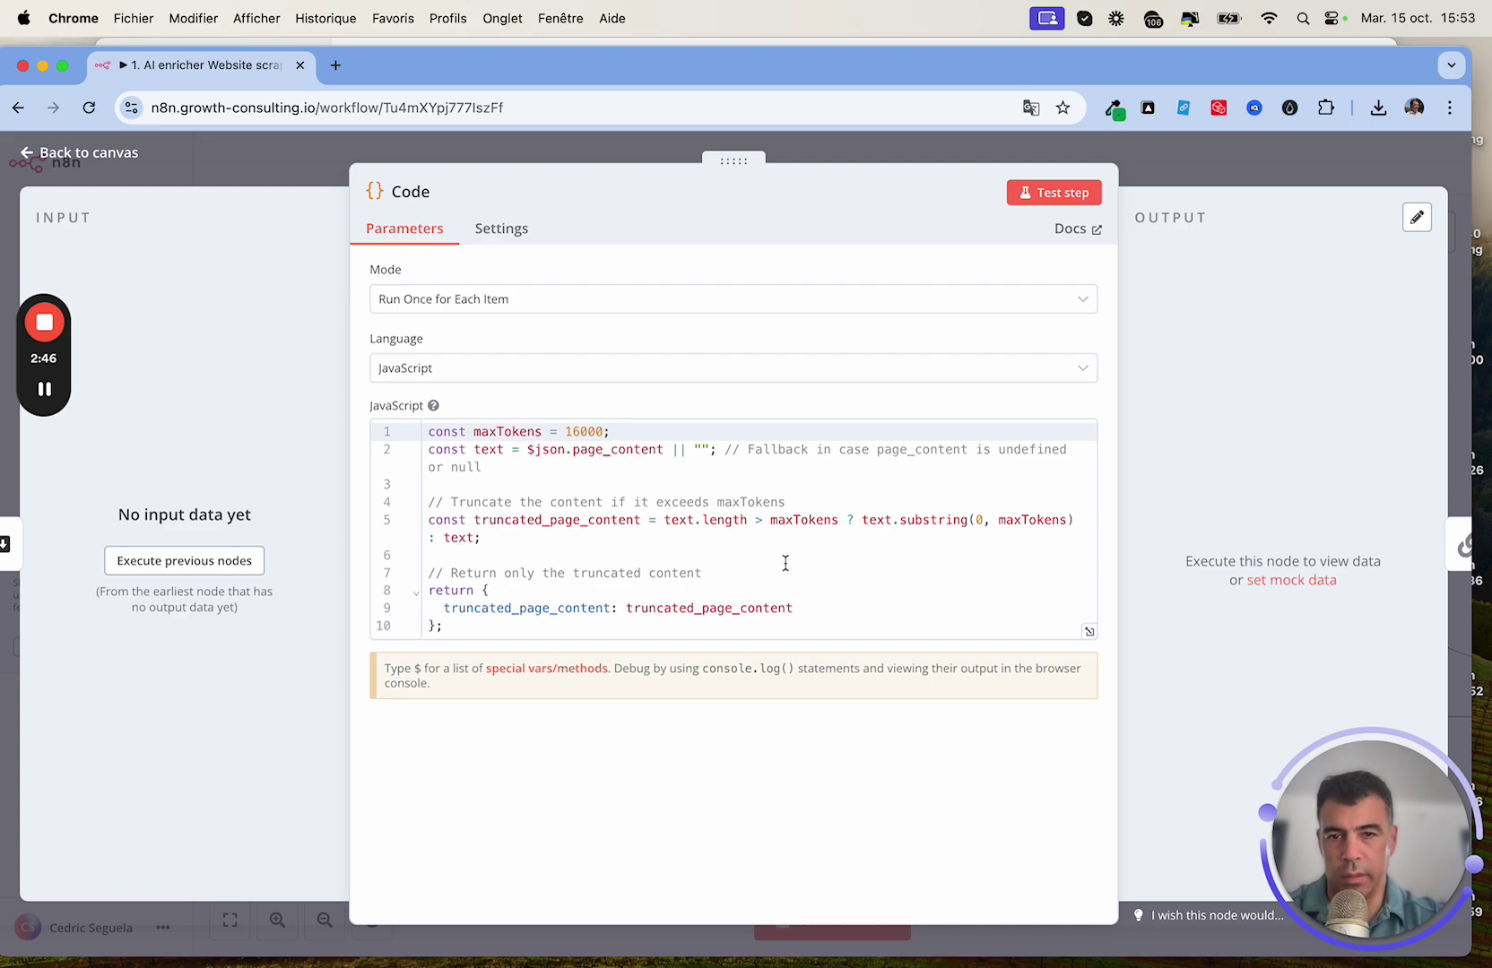
left_click(578, 431)
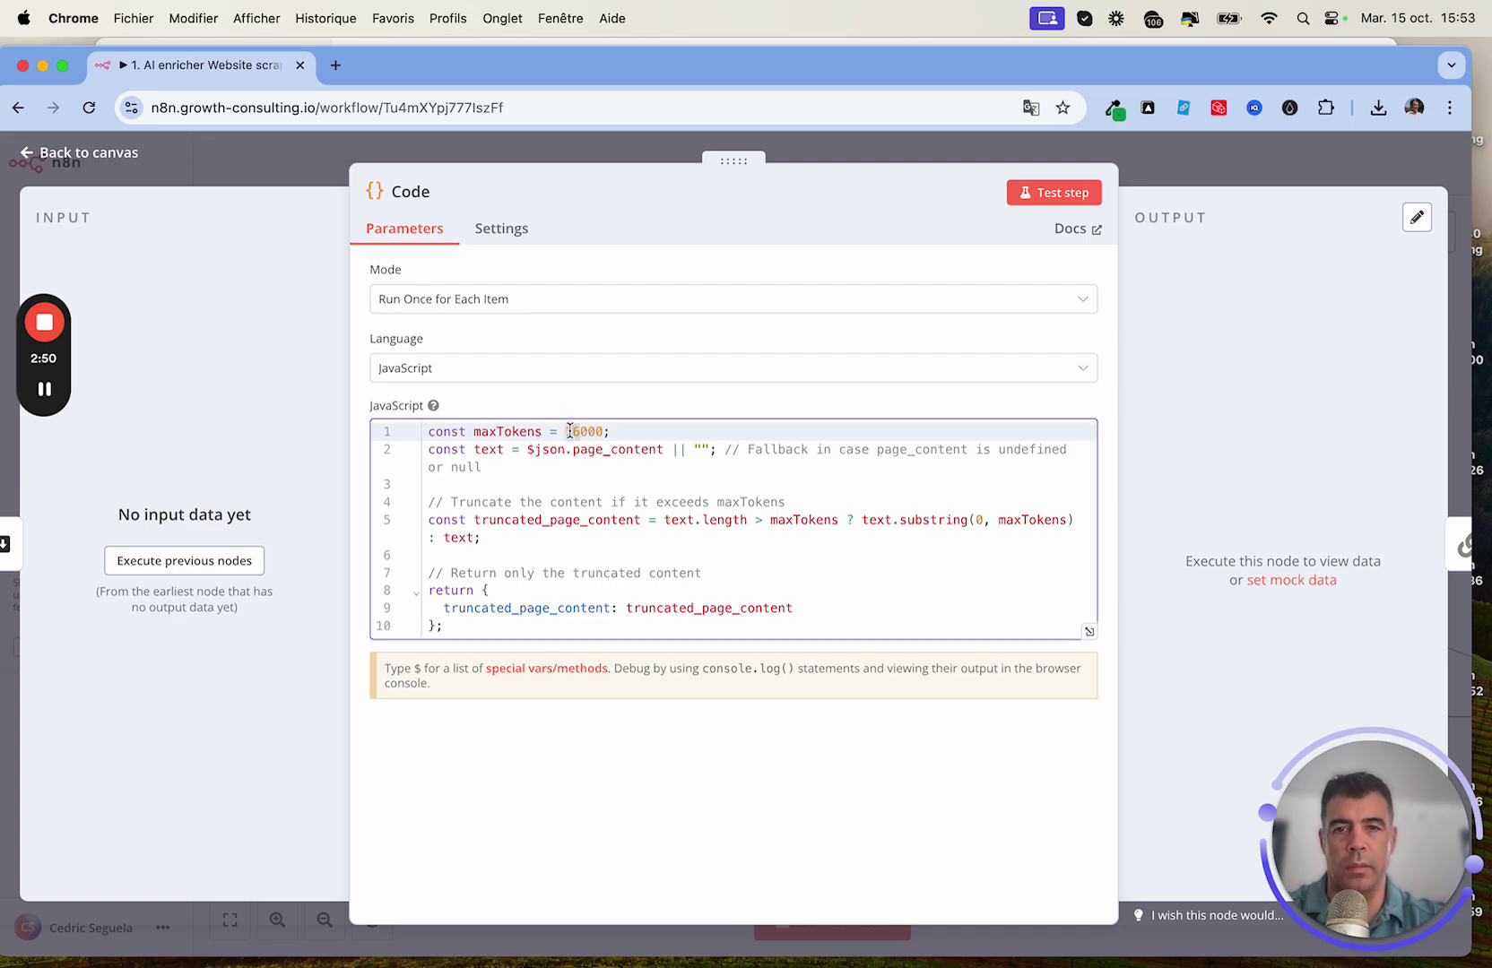
left_click(93, 152)
Step: Open the website_data node, read its market research prompt in the expanded expression editor and return to the canvas
scroll(679, 414, "right", 5)
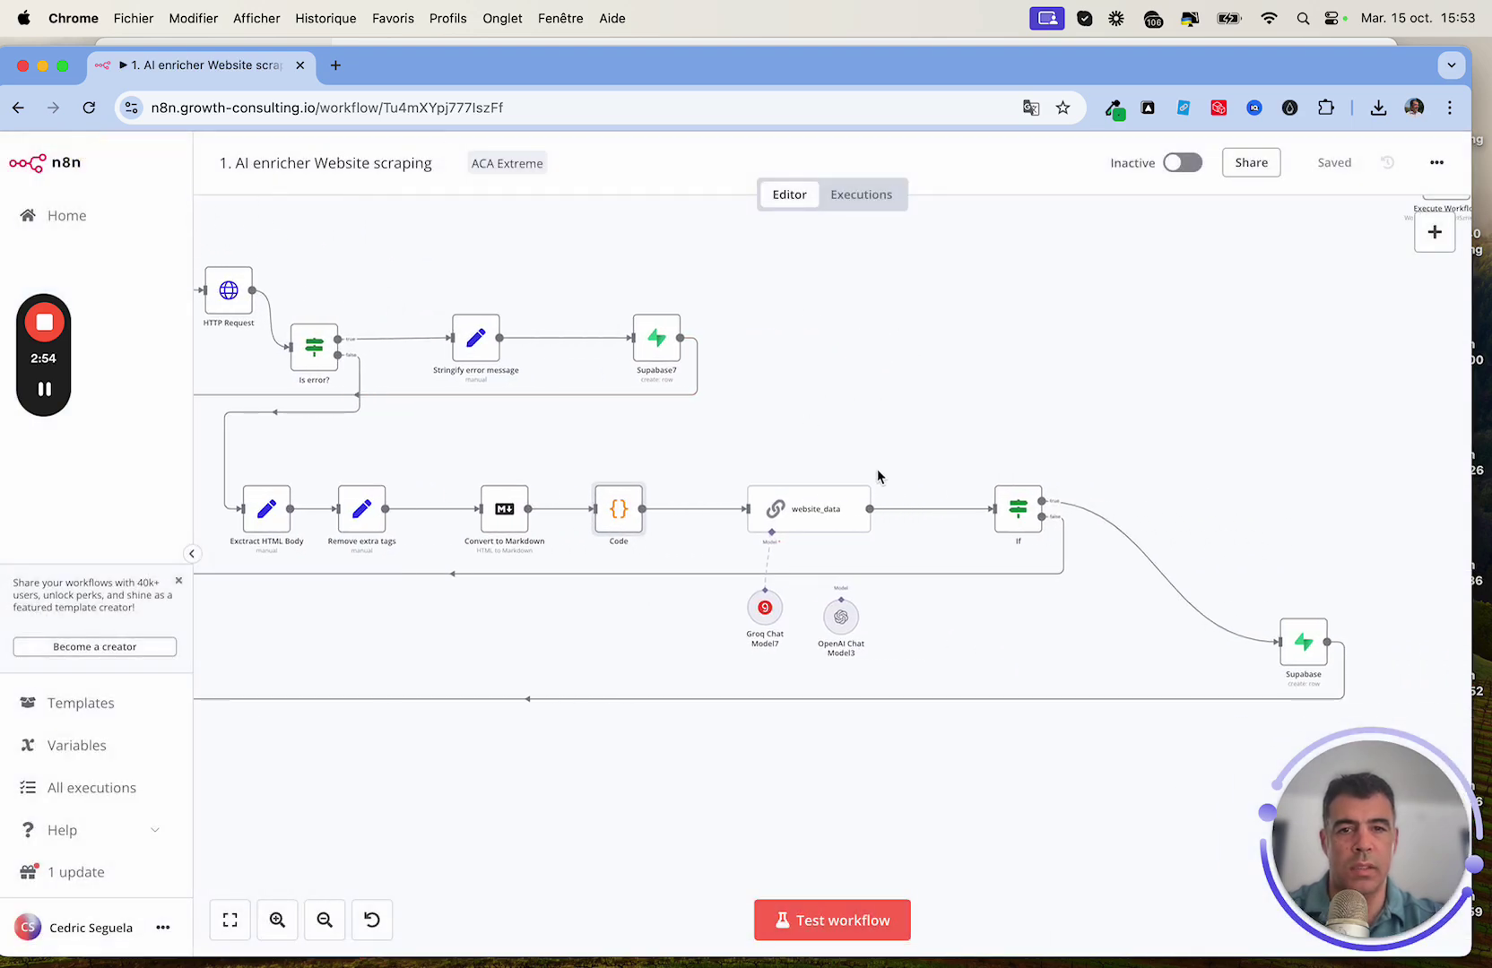
double_click(826, 508)
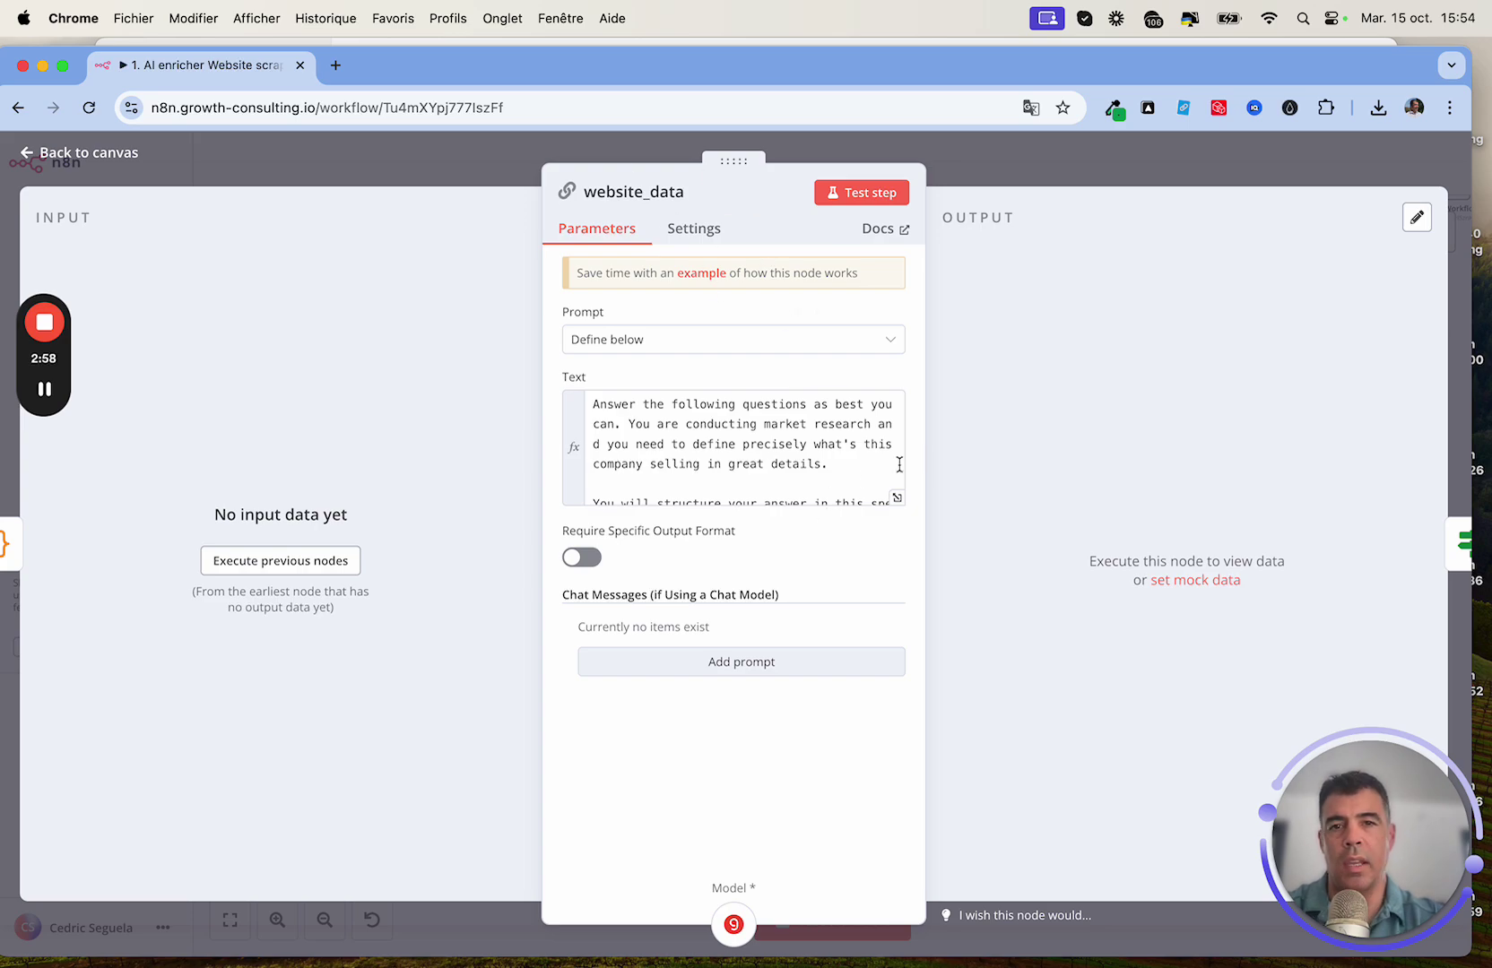
left_click(896, 498)
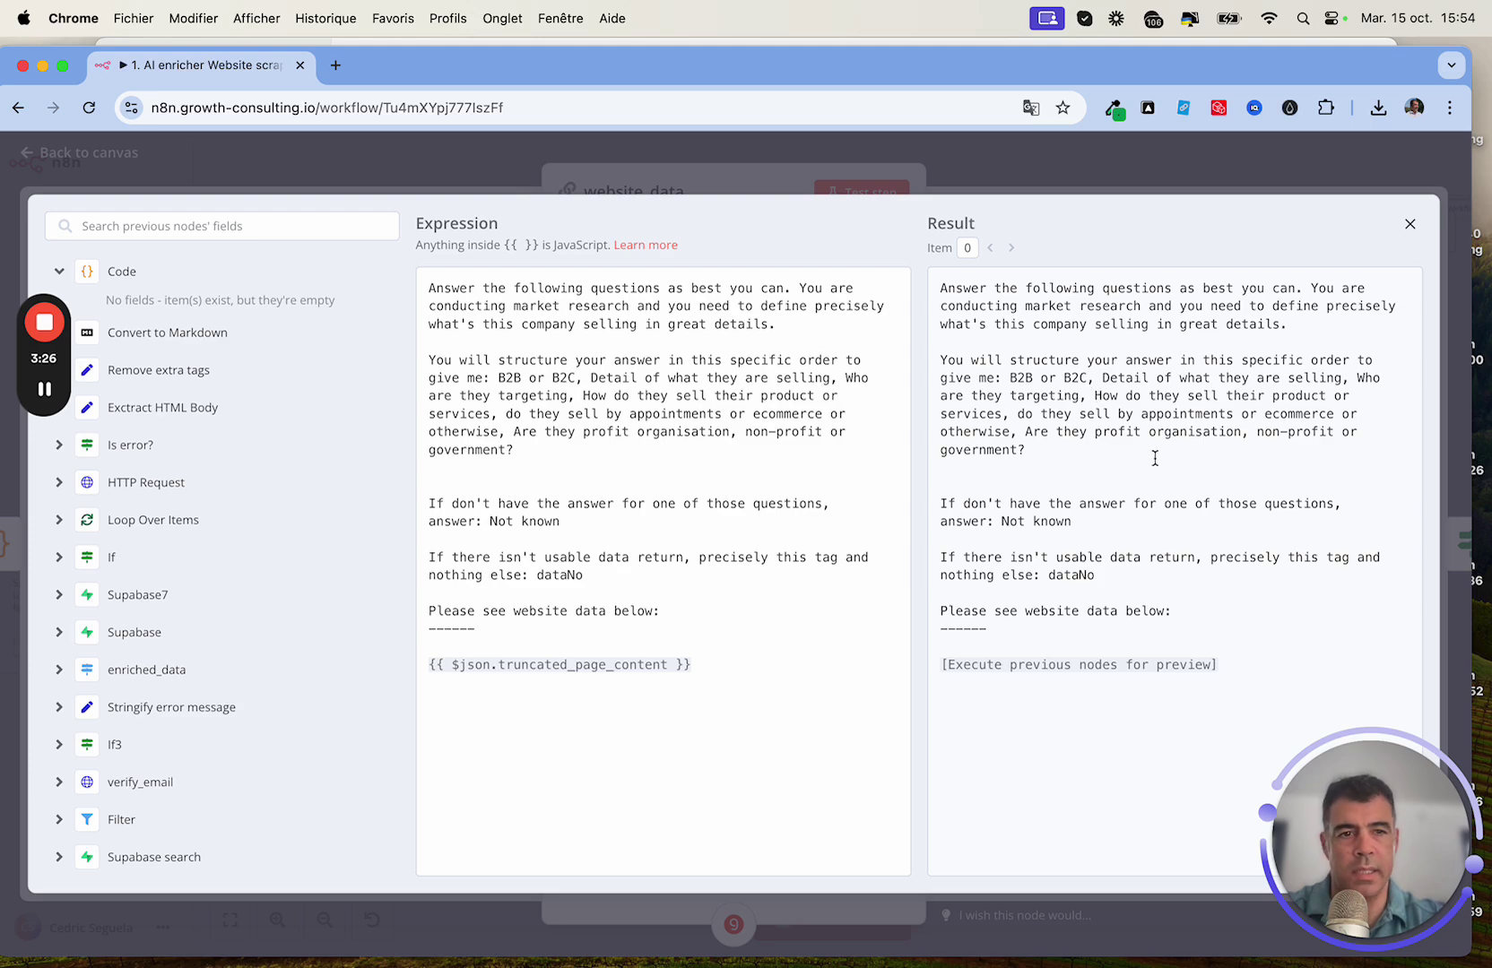
left_click(114, 156)
left_click(114, 156)
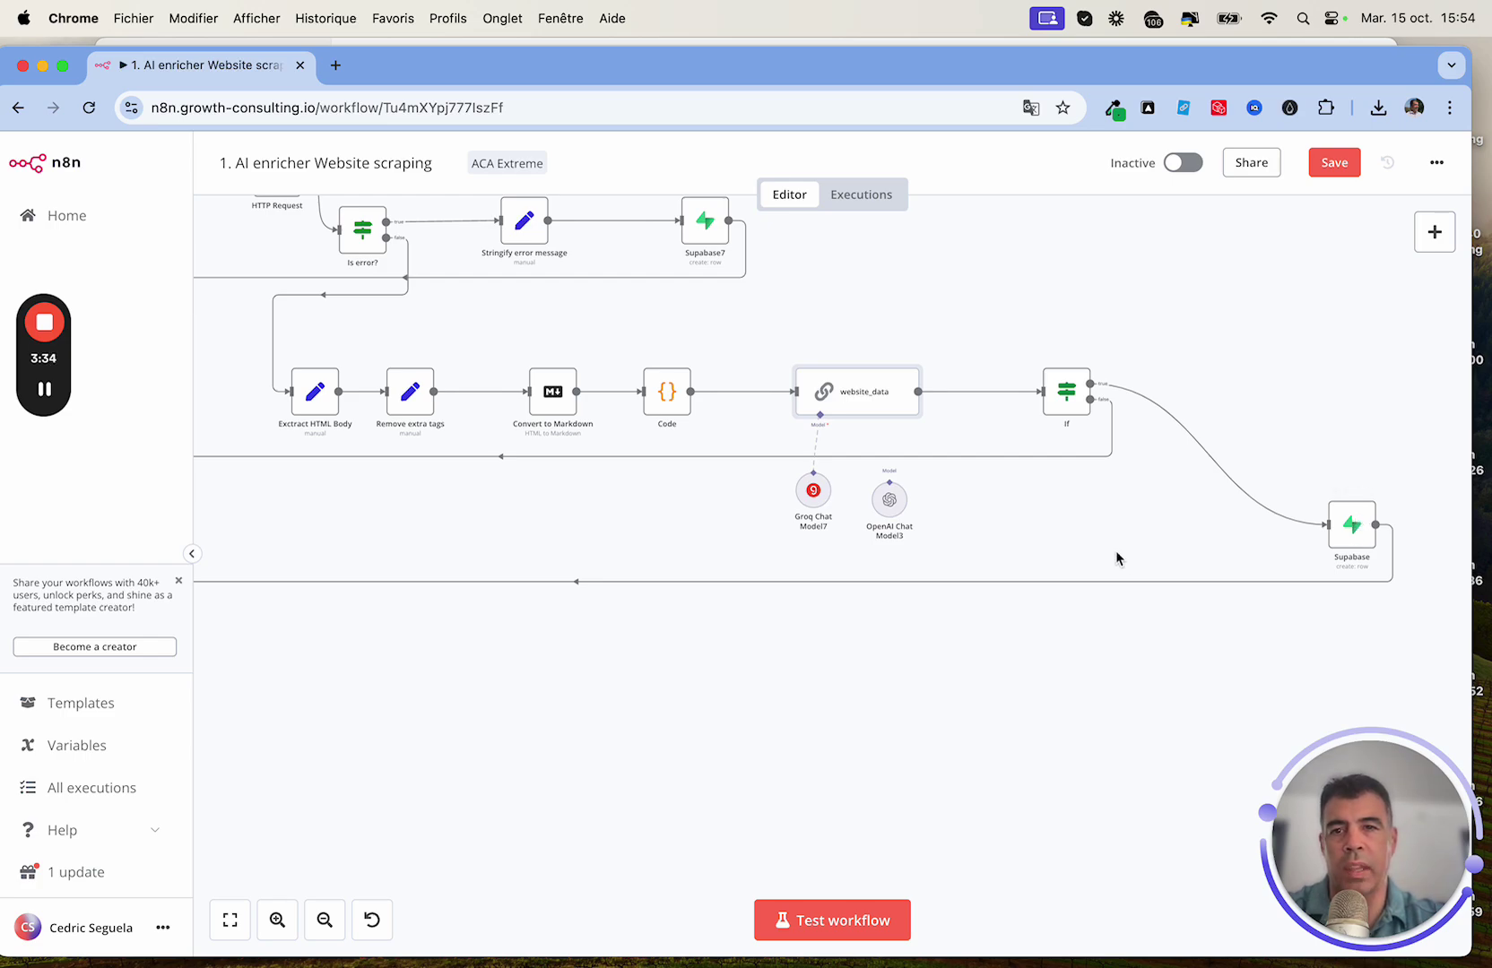
Step: Open the Groq Chat Model7 node under website_data, review its model and sampling temperature, and return to the canvas
scroll(1115, 558, "left", 5)
scroll(1115, 558, "up", 2)
double_click(1031, 574)
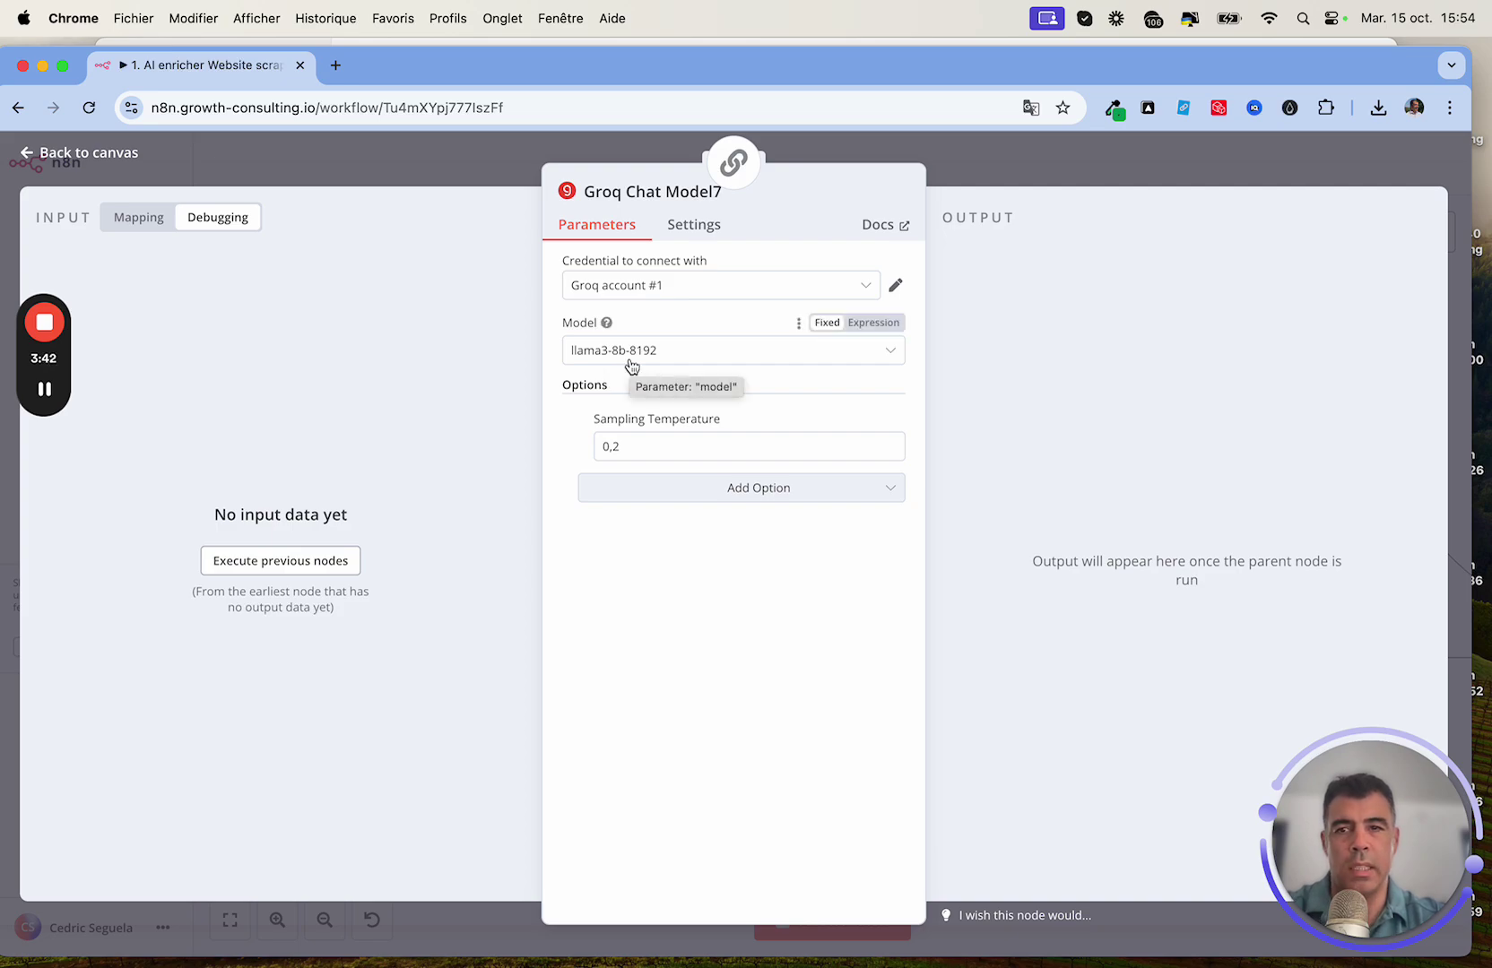
left_click(97, 167)
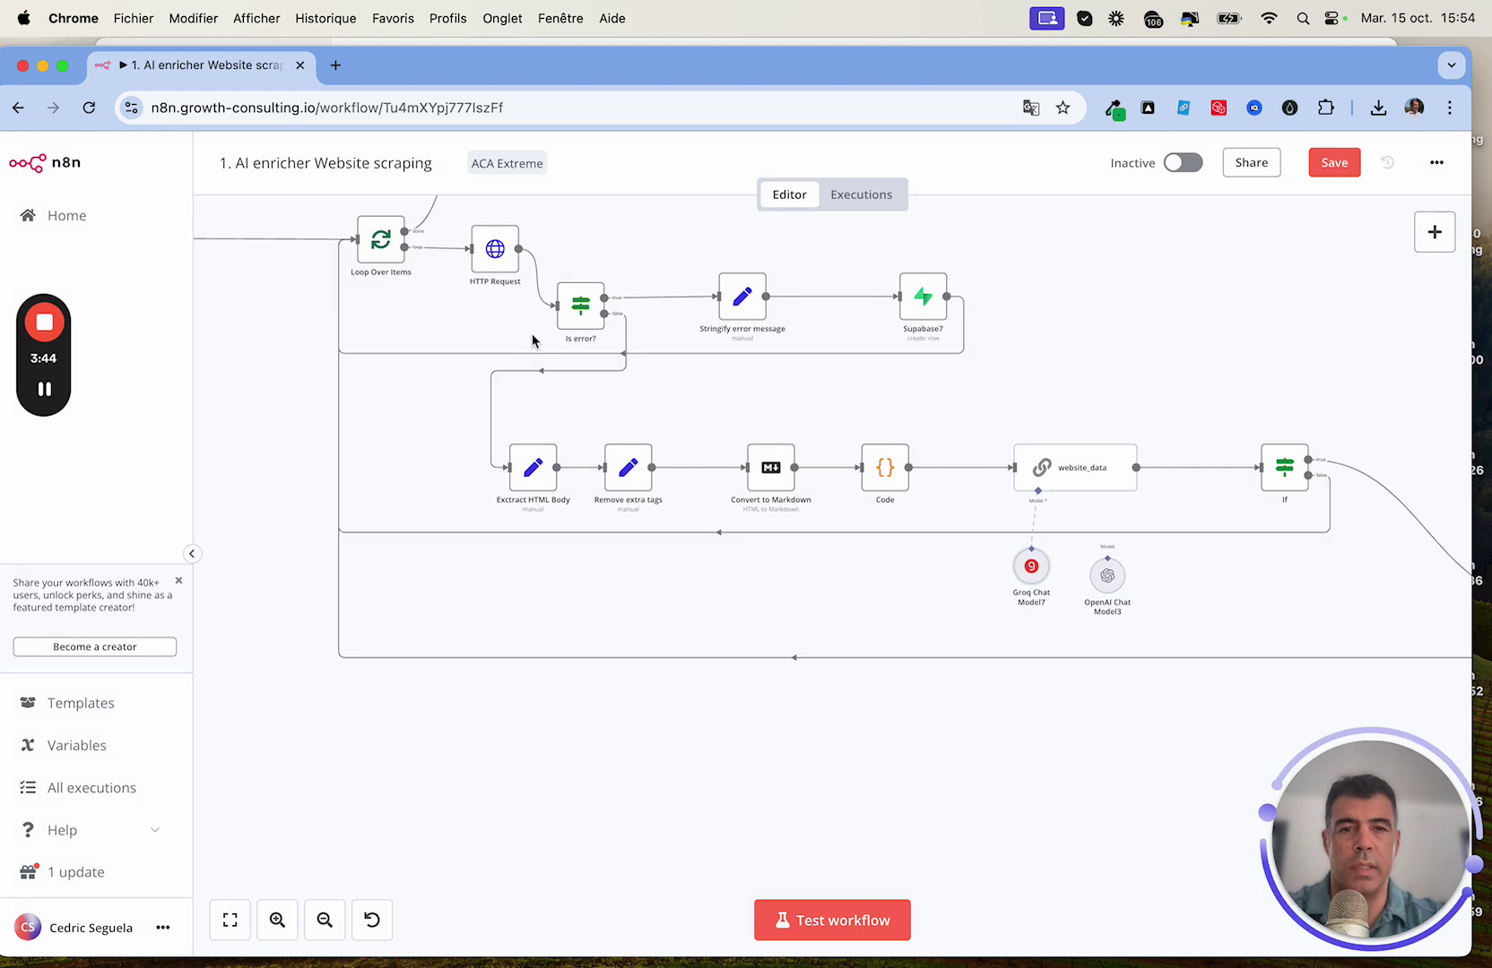
Step: Open the OpenAI Chat Model2 node below the category chain, check its model and Base URL option, and return to the canvas
scroll(958, 421, "up", 3)
scroll(957, 422, "up", 2)
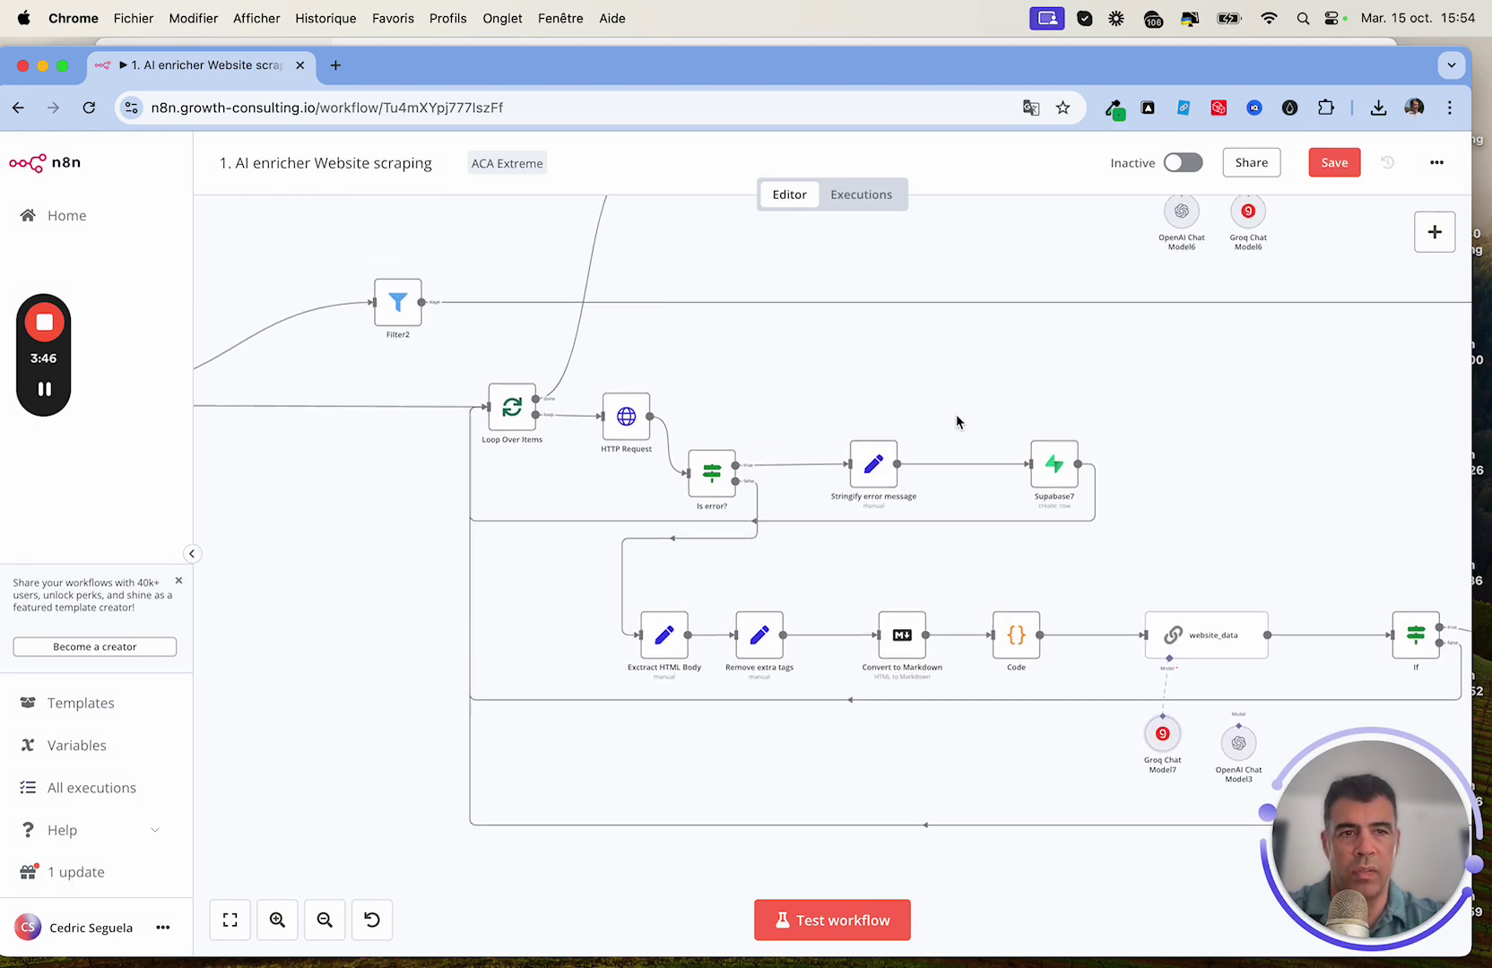
scroll(956, 422, "up", 10)
scroll(956, 414, "up", 10)
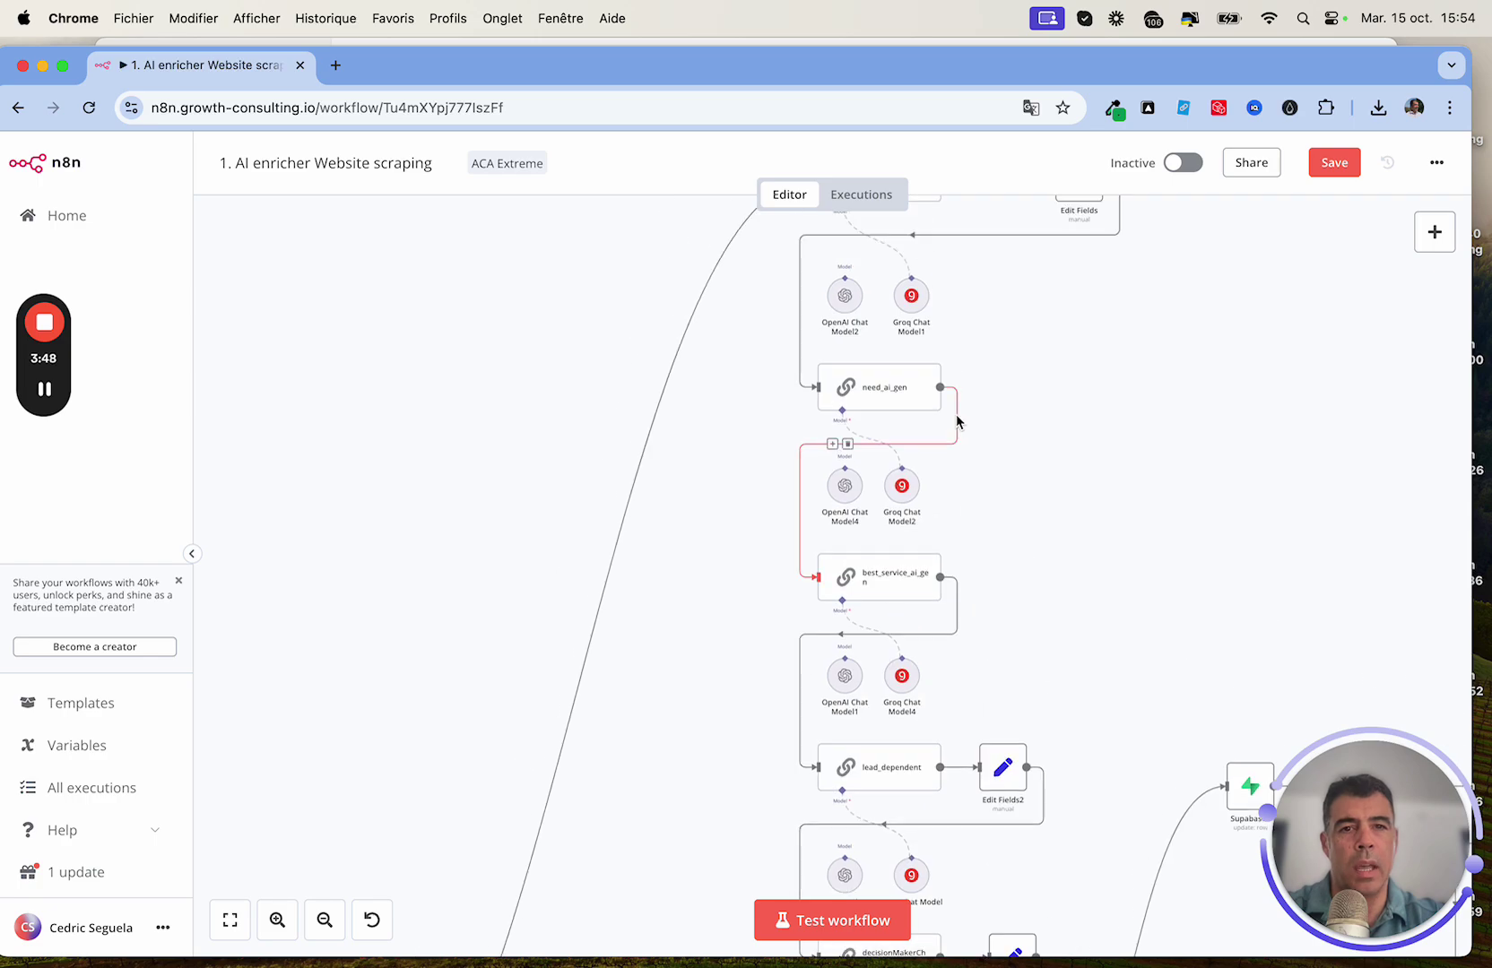
scroll(956, 414, "down", 3)
double_click(902, 375)
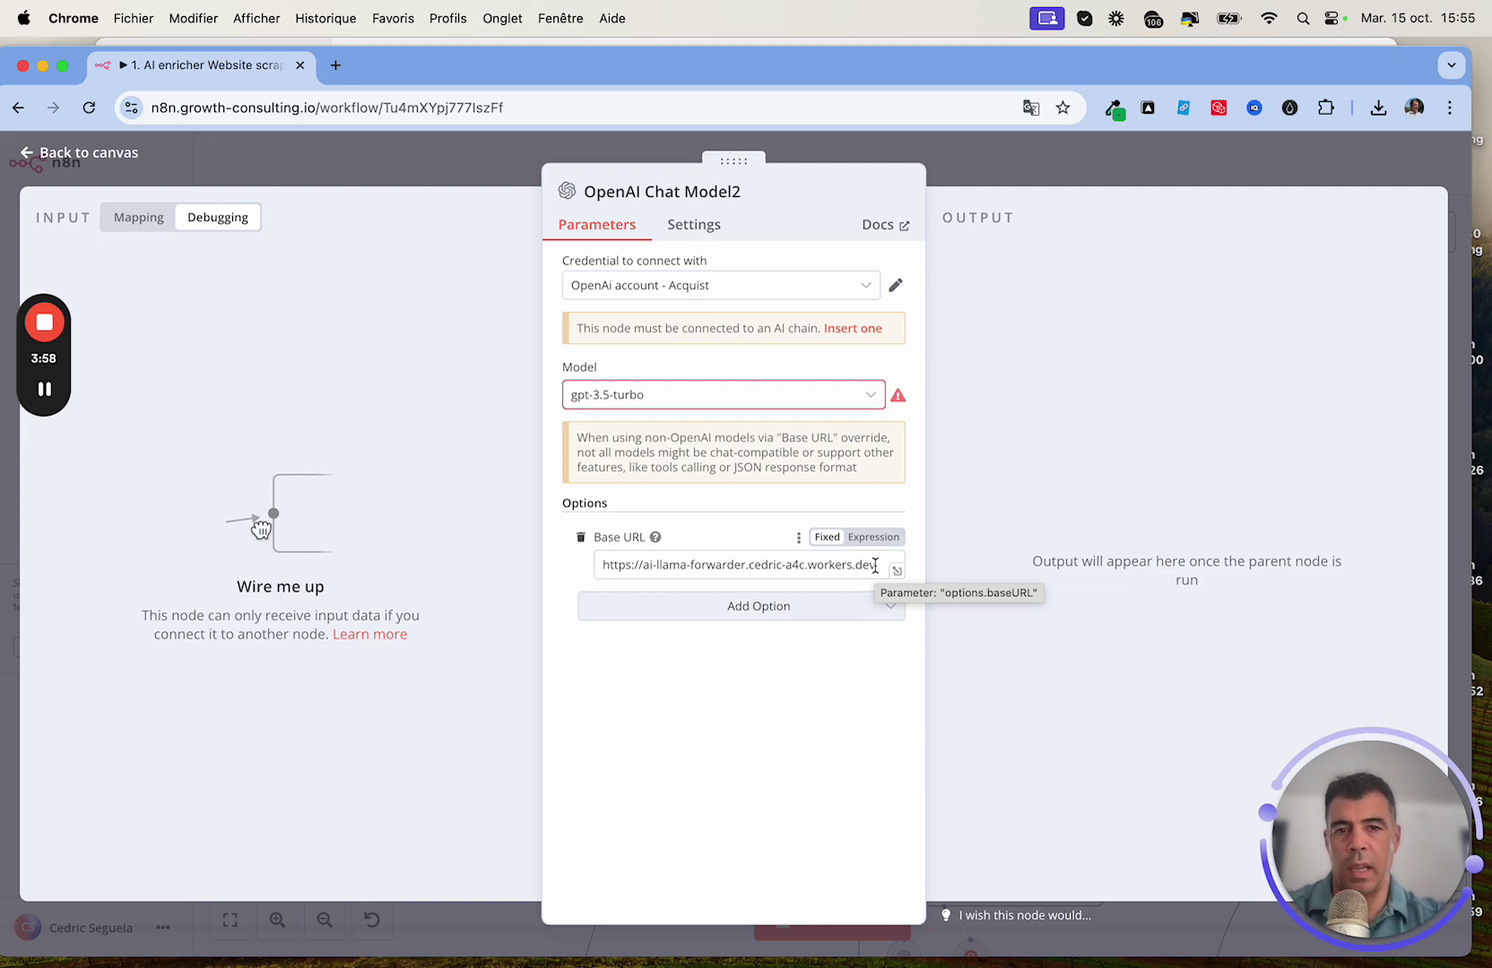
left_click(77, 153)
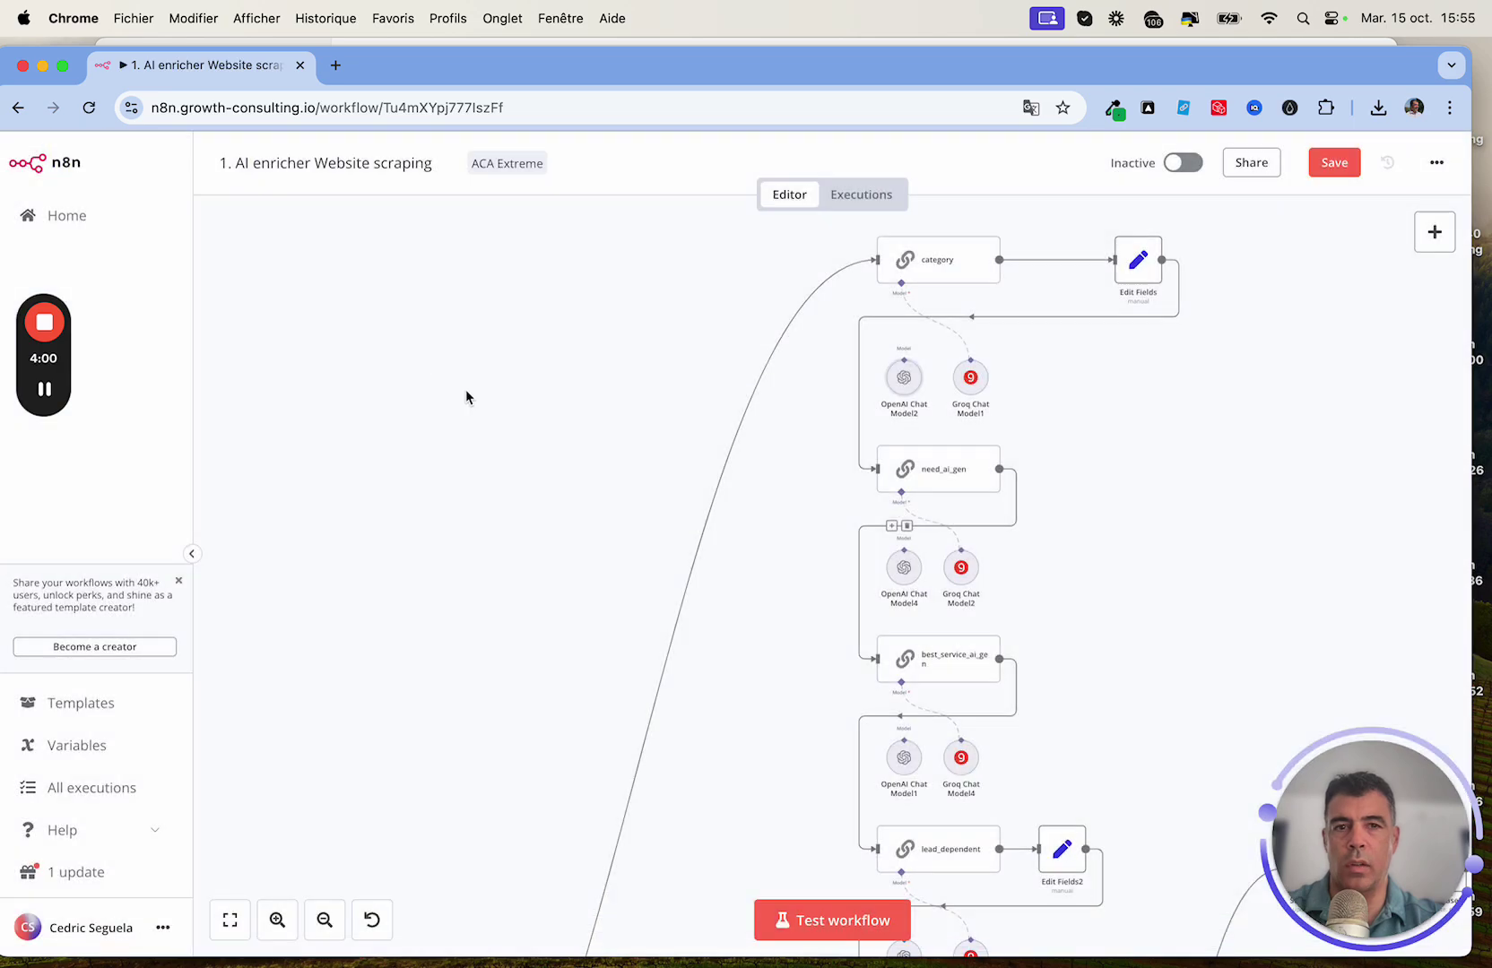
Step: Examine the workflow canvas from the AI chains back past the email verification nodes to the website scraping loop
scroll(1133, 513, "left", 15)
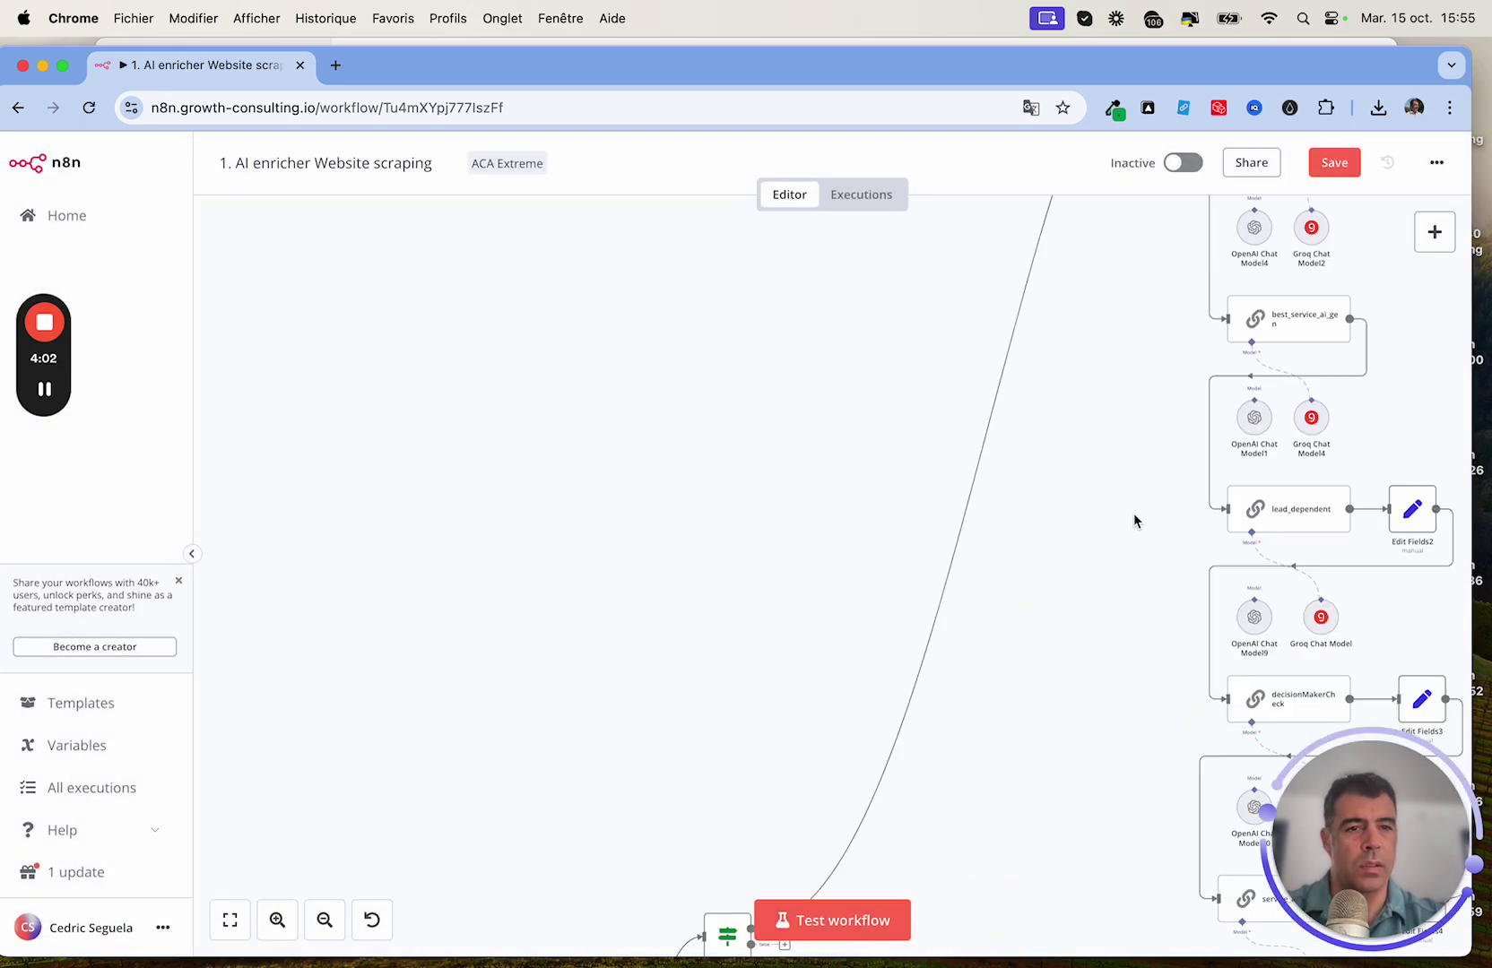
scroll(1133, 512, "down", 5)
scroll(1133, 513, "left", 5)
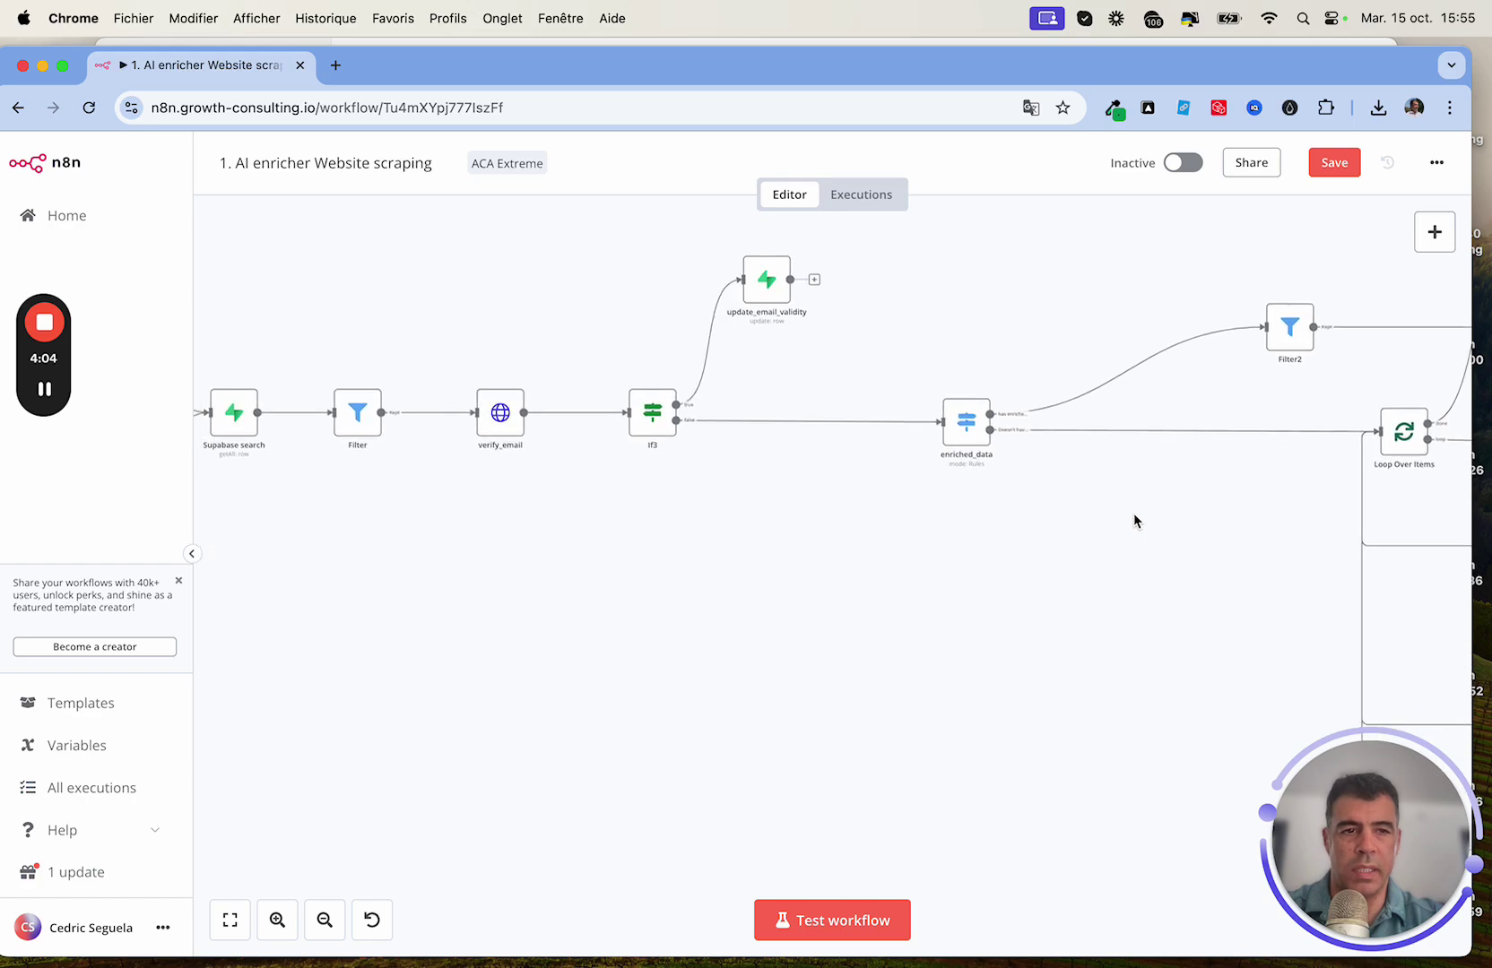
scroll(1134, 513, "right", 15)
scroll(1135, 520, "right", 8)
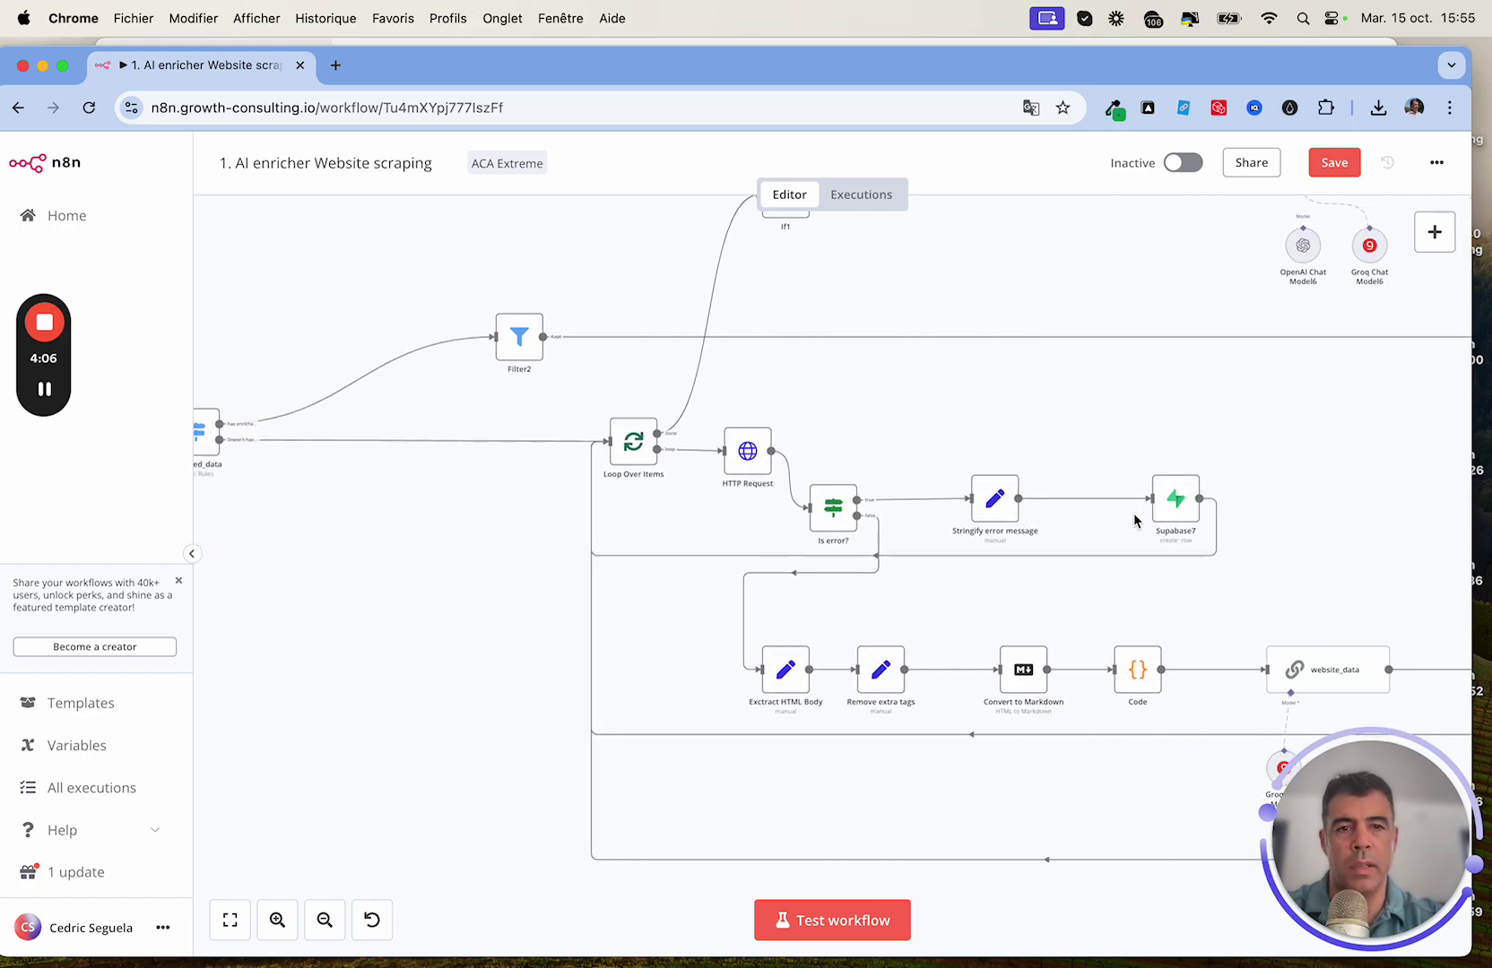
scroll(1000, 484, "right", 5)
scroll(999, 484, "down", 2)
scroll(1002, 485, "right", 5)
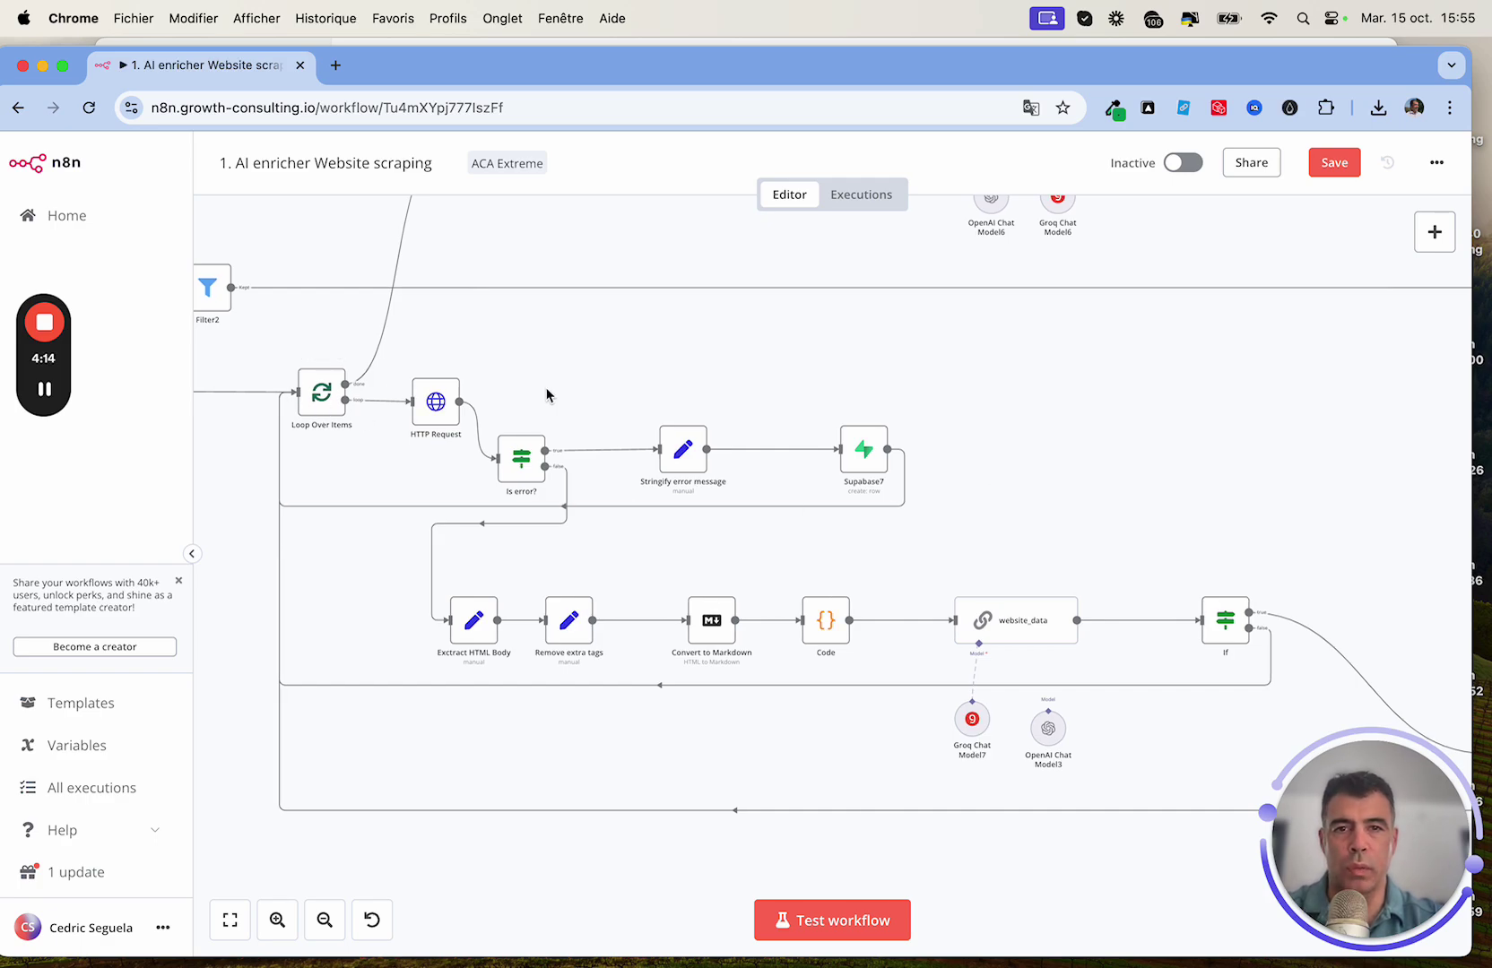
Step: Reopen the HTTP Request node after Loop Over Items, check its company domain URL expression and return to the canvas
scroll(550, 393, "left", 6)
scroll(553, 406, "up", 2)
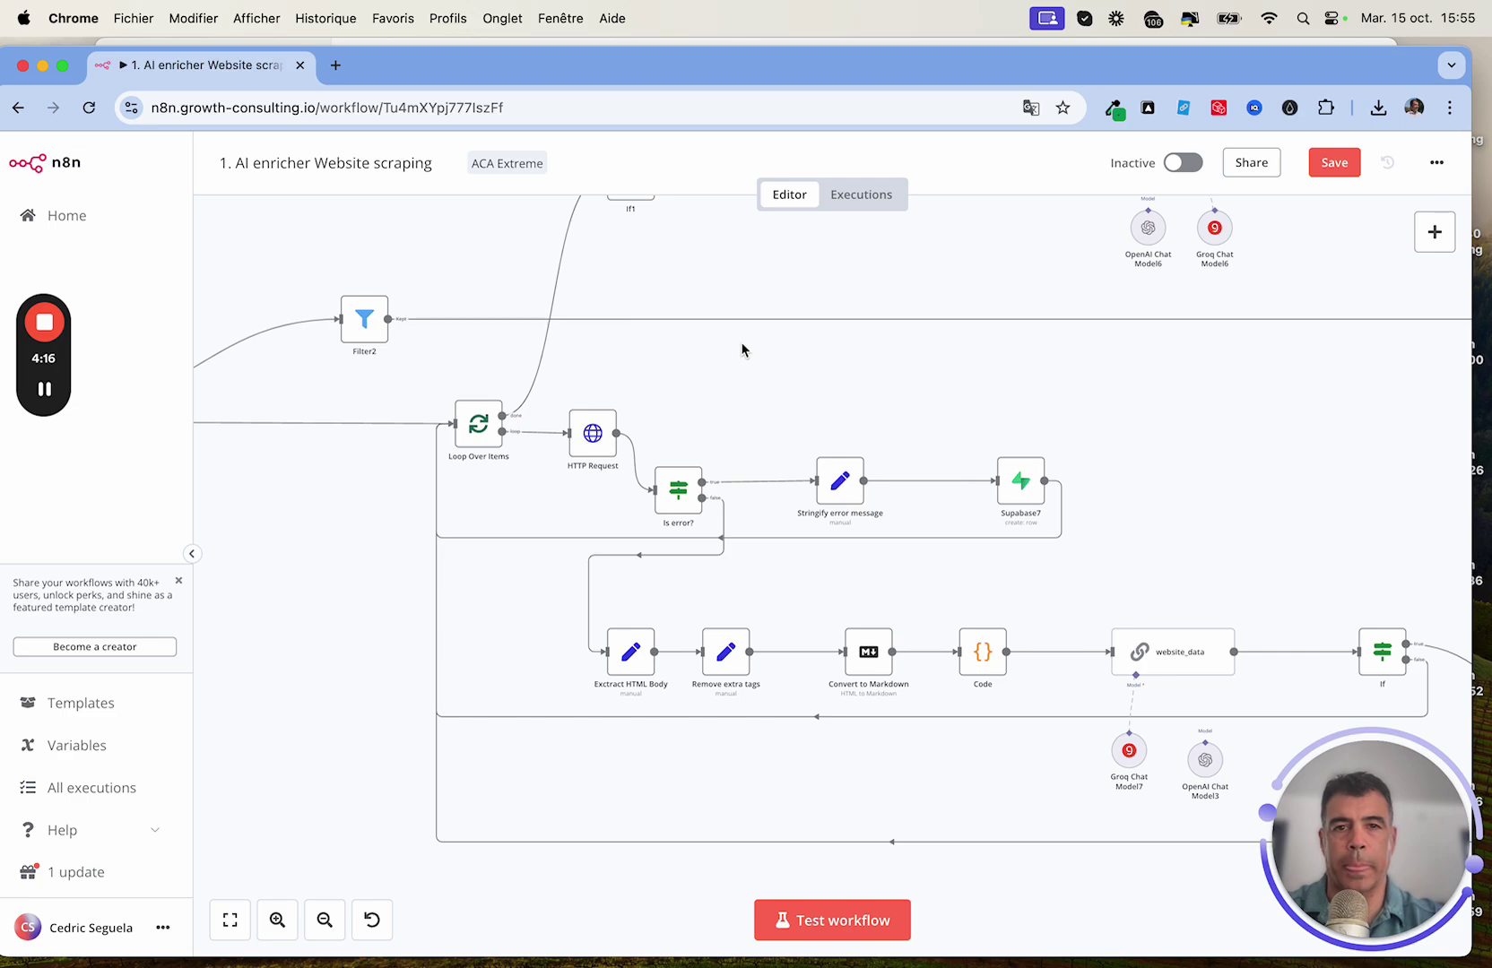
double_click(592, 440)
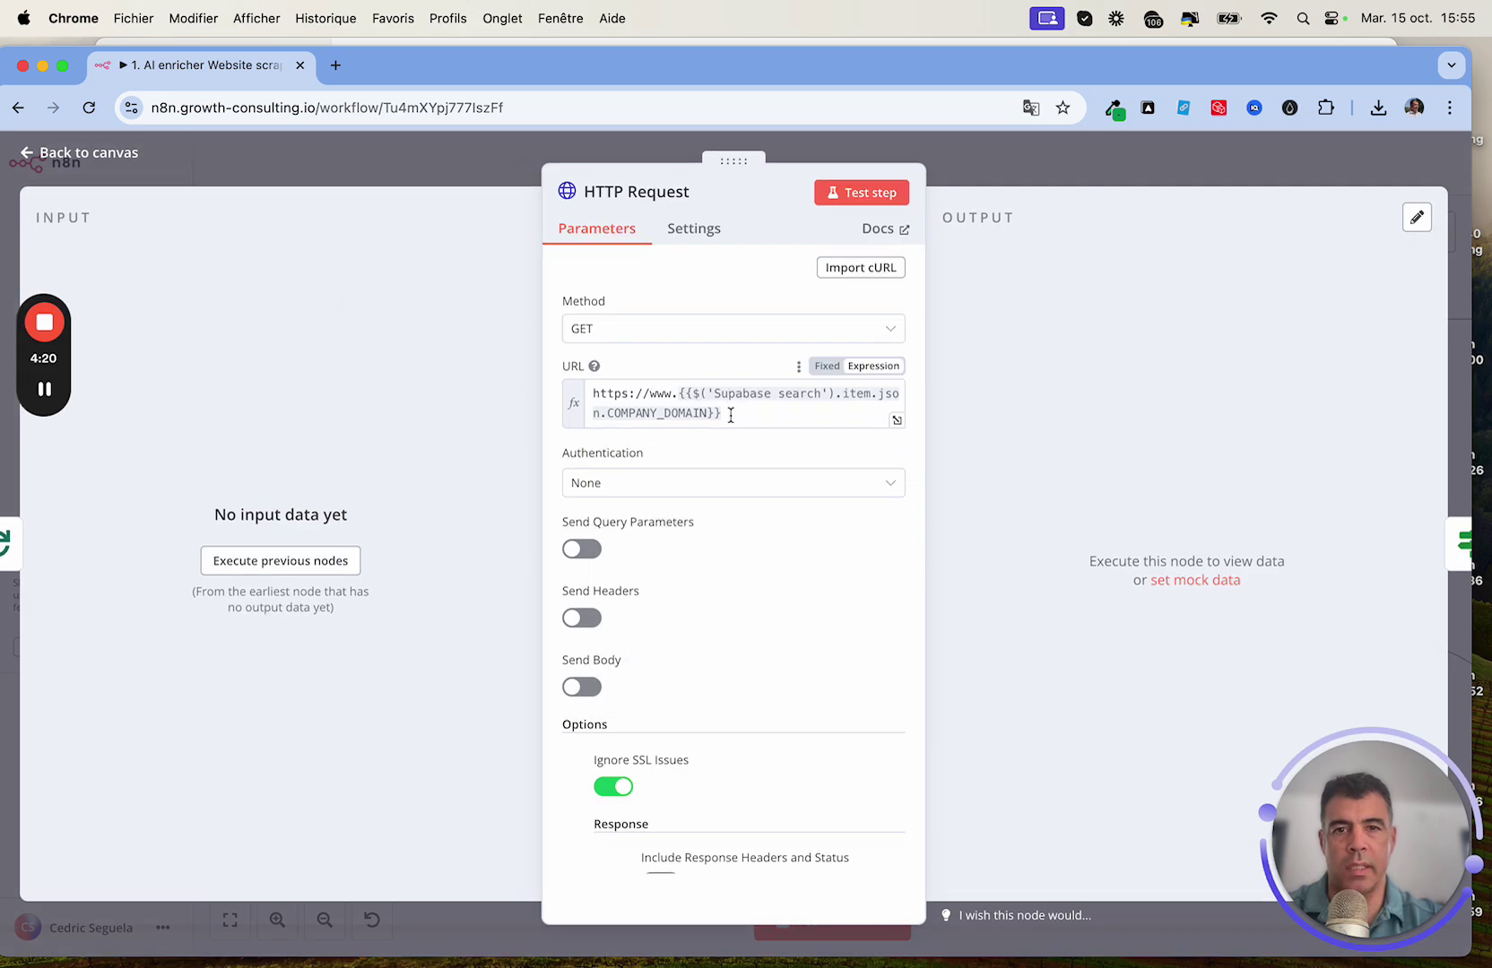
left_click(107, 155)
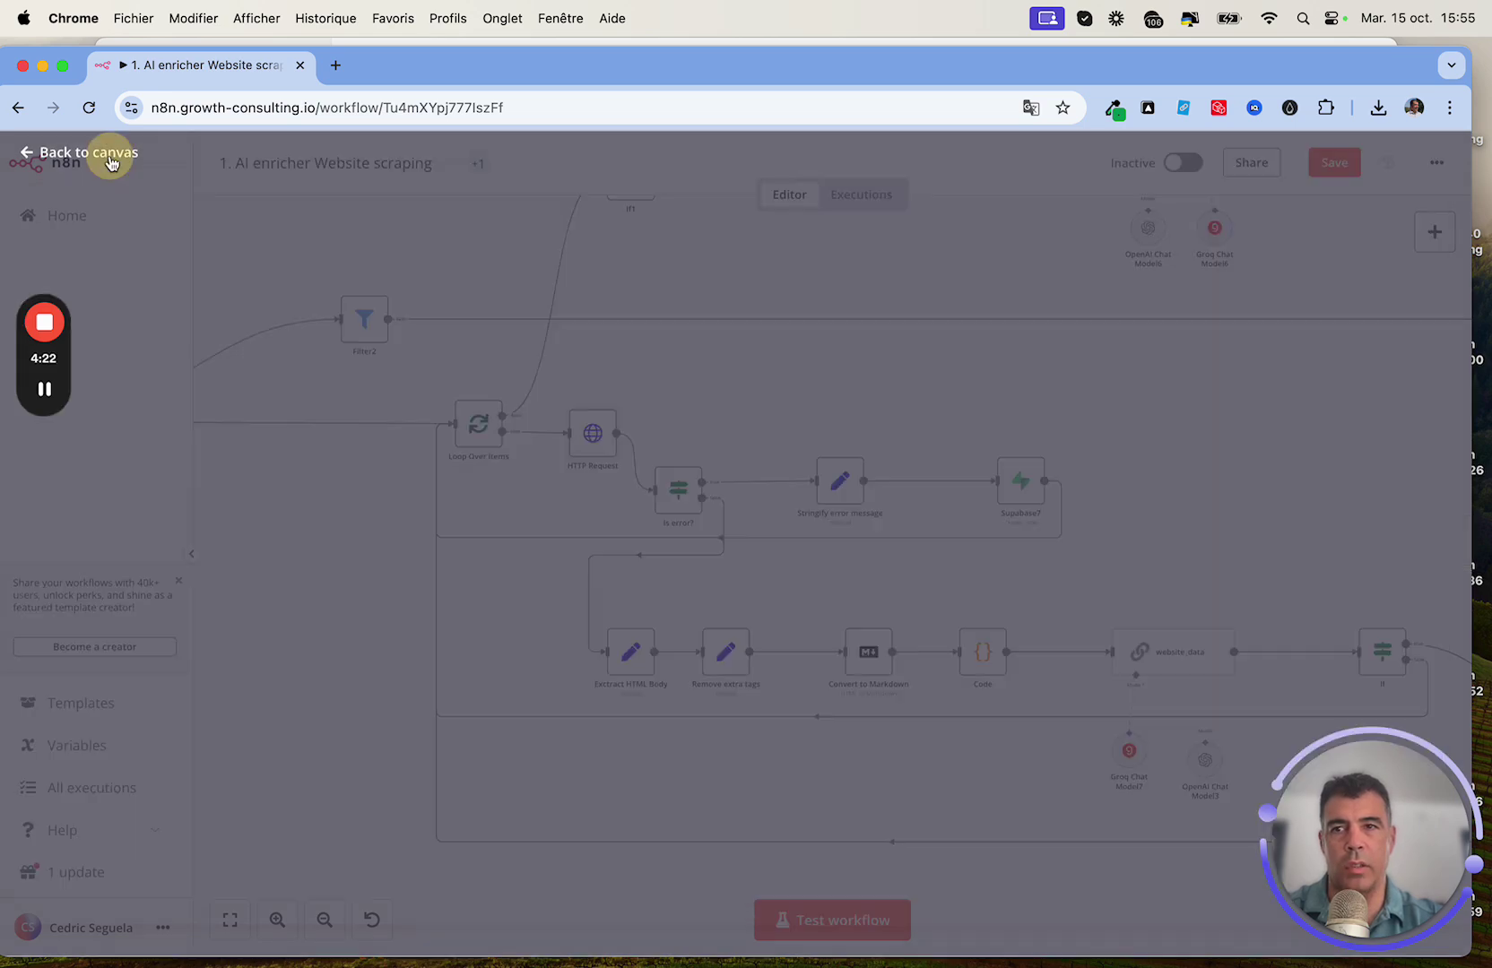
Step: Review the scraping branches, reopen the Exctract HTML Body node to check its body-matching expression, and return to the canvas
scroll(783, 403, "down", 5)
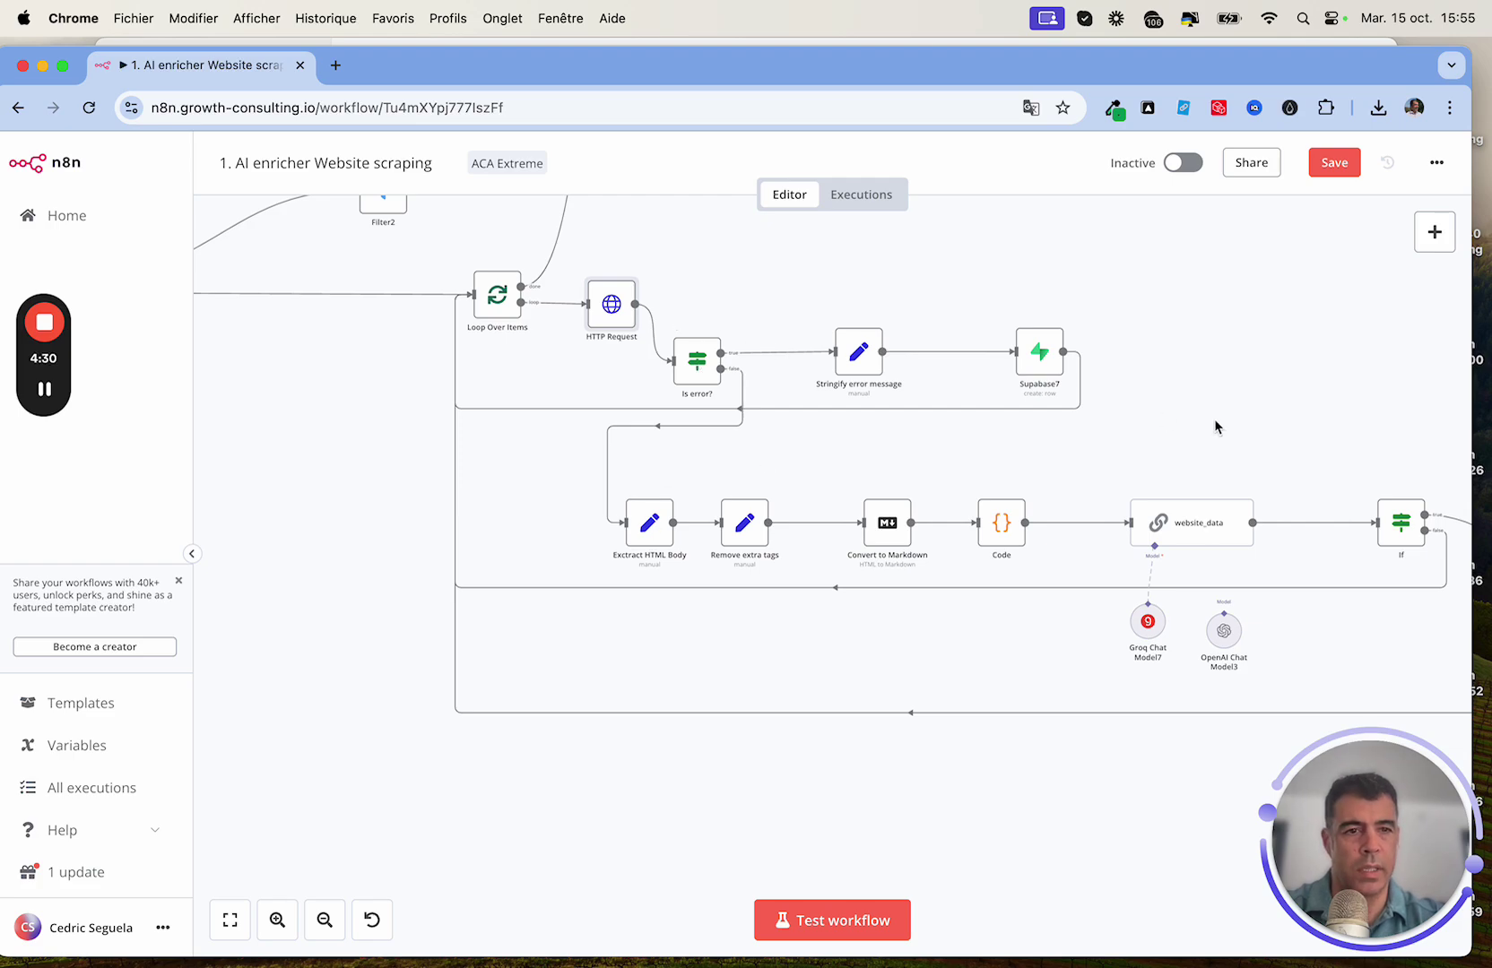
scroll(1215, 421, "right", 3)
scroll(1215, 422, "down", 2)
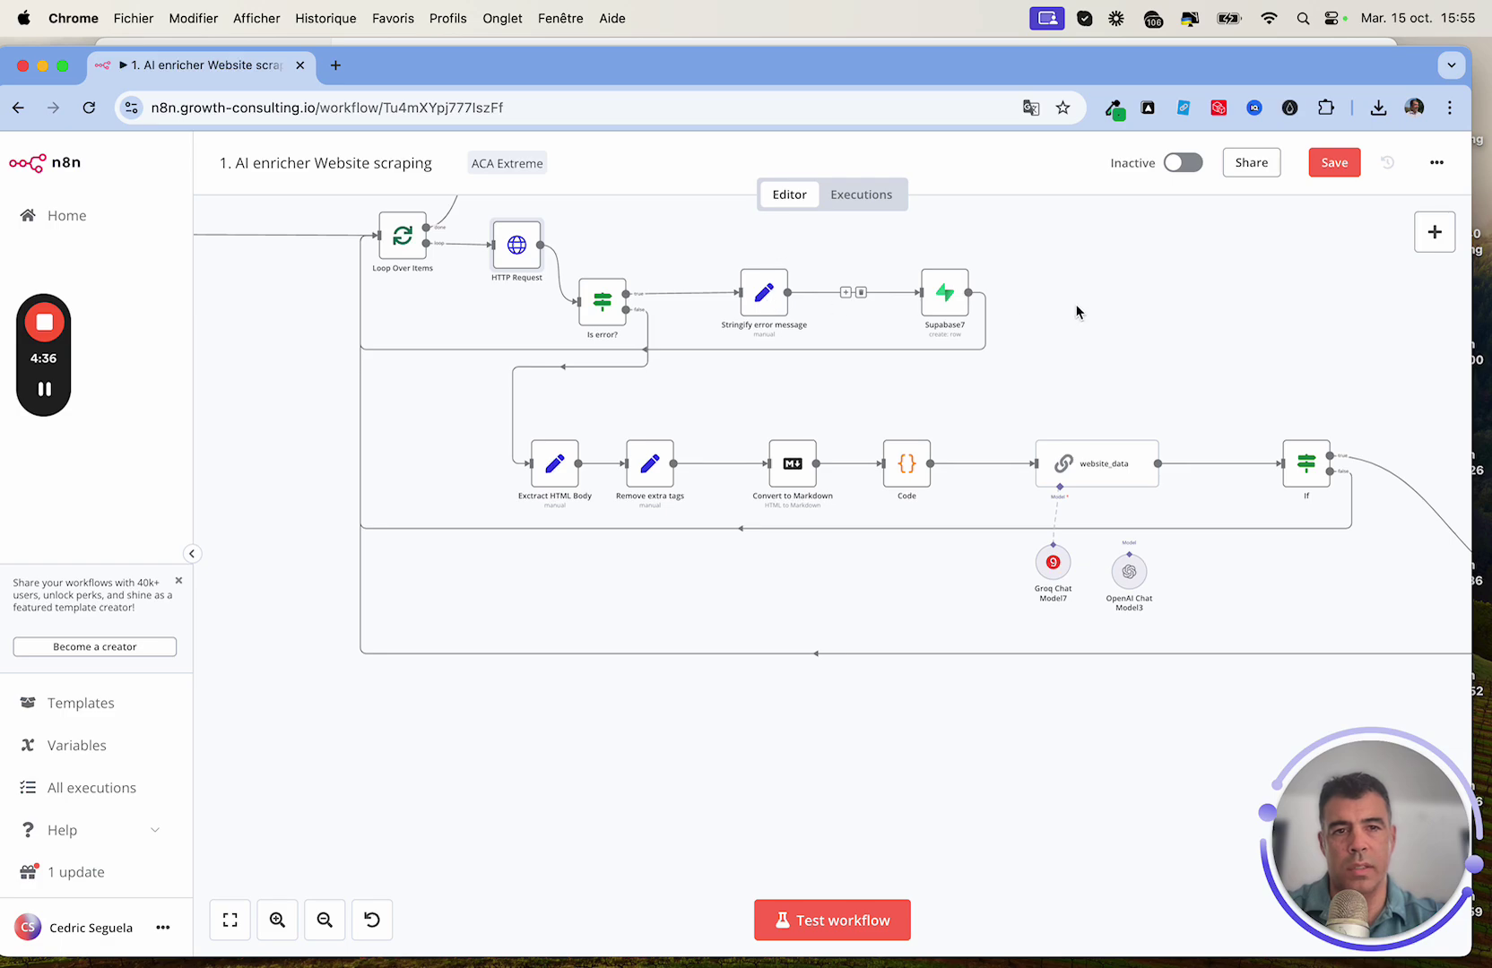
scroll(1085, 381, "down", 2)
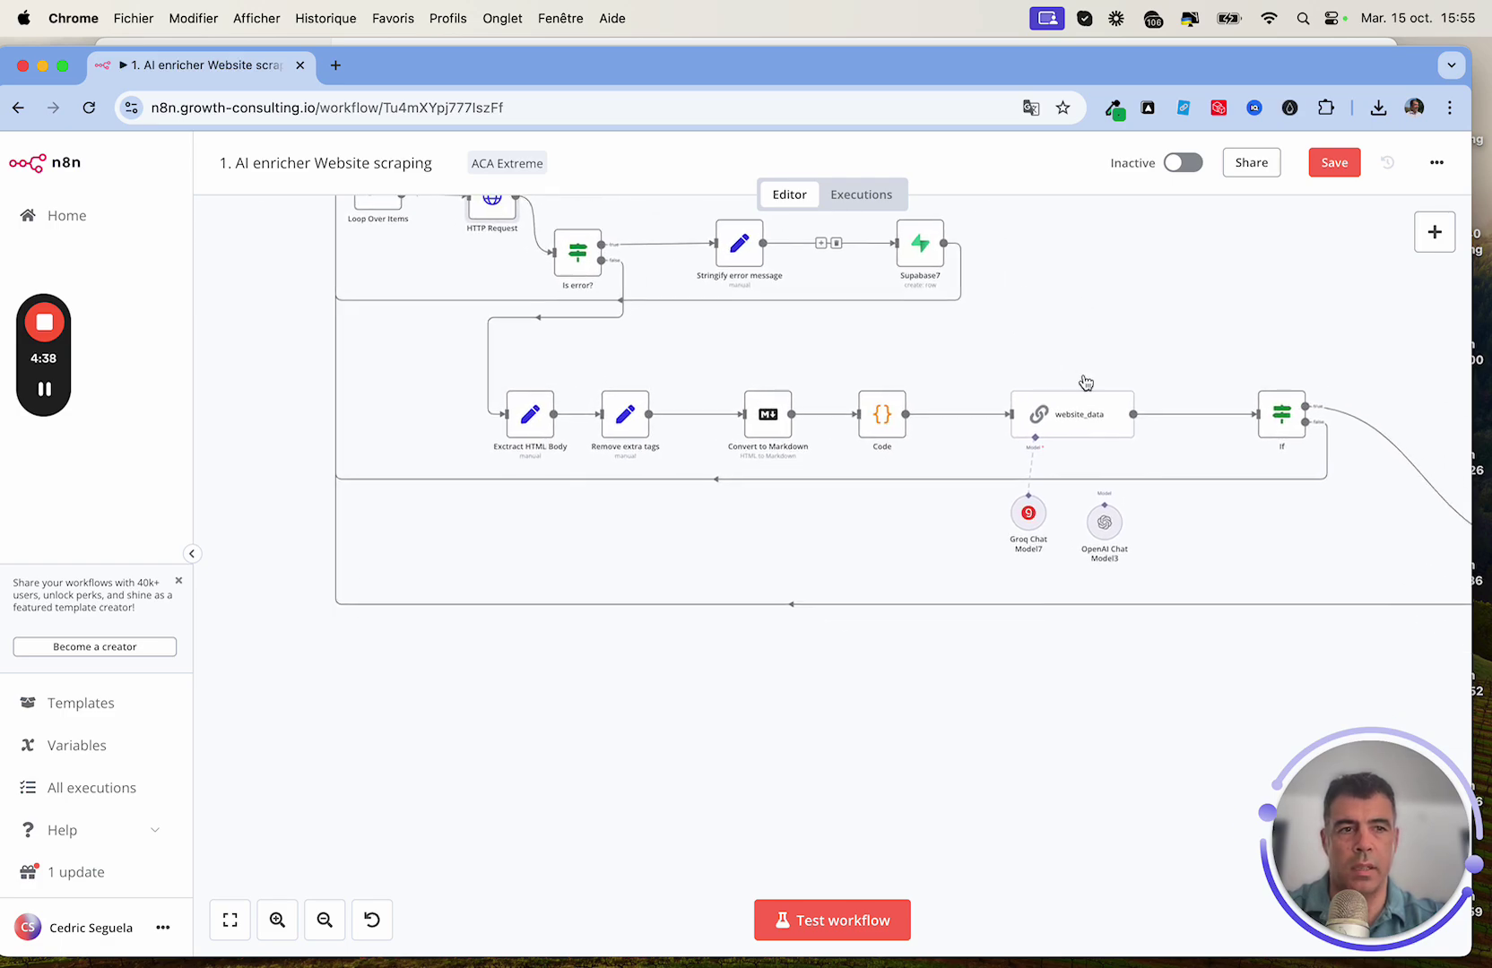
scroll(1082, 379, "right", 3)
scroll(1082, 380, "left", 5)
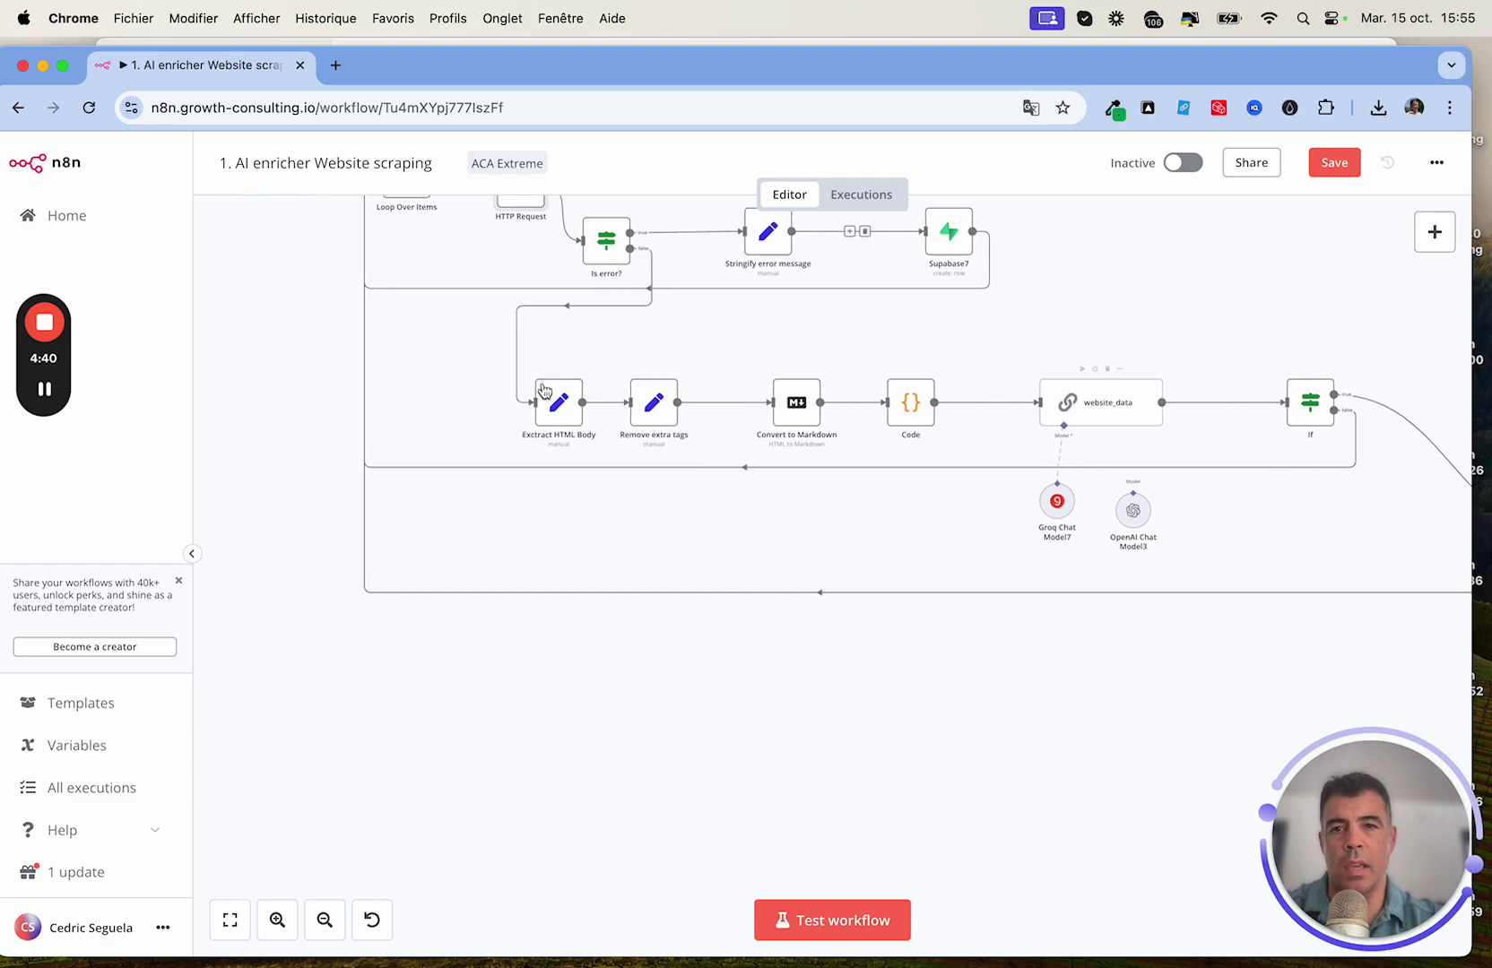
double_click(559, 408)
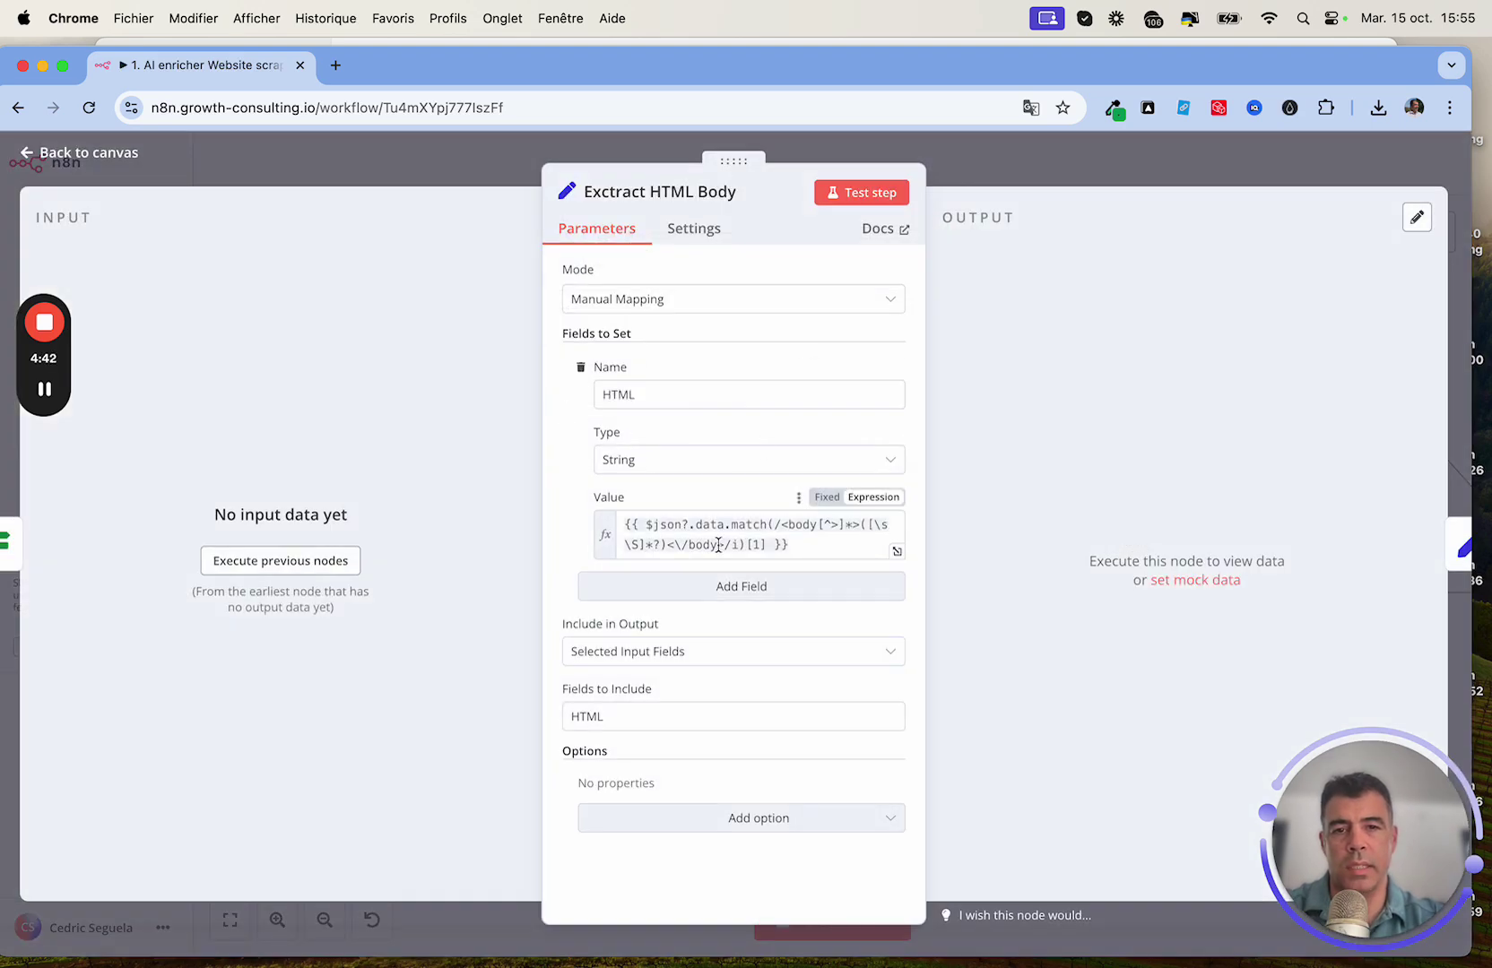
left_click(100, 157)
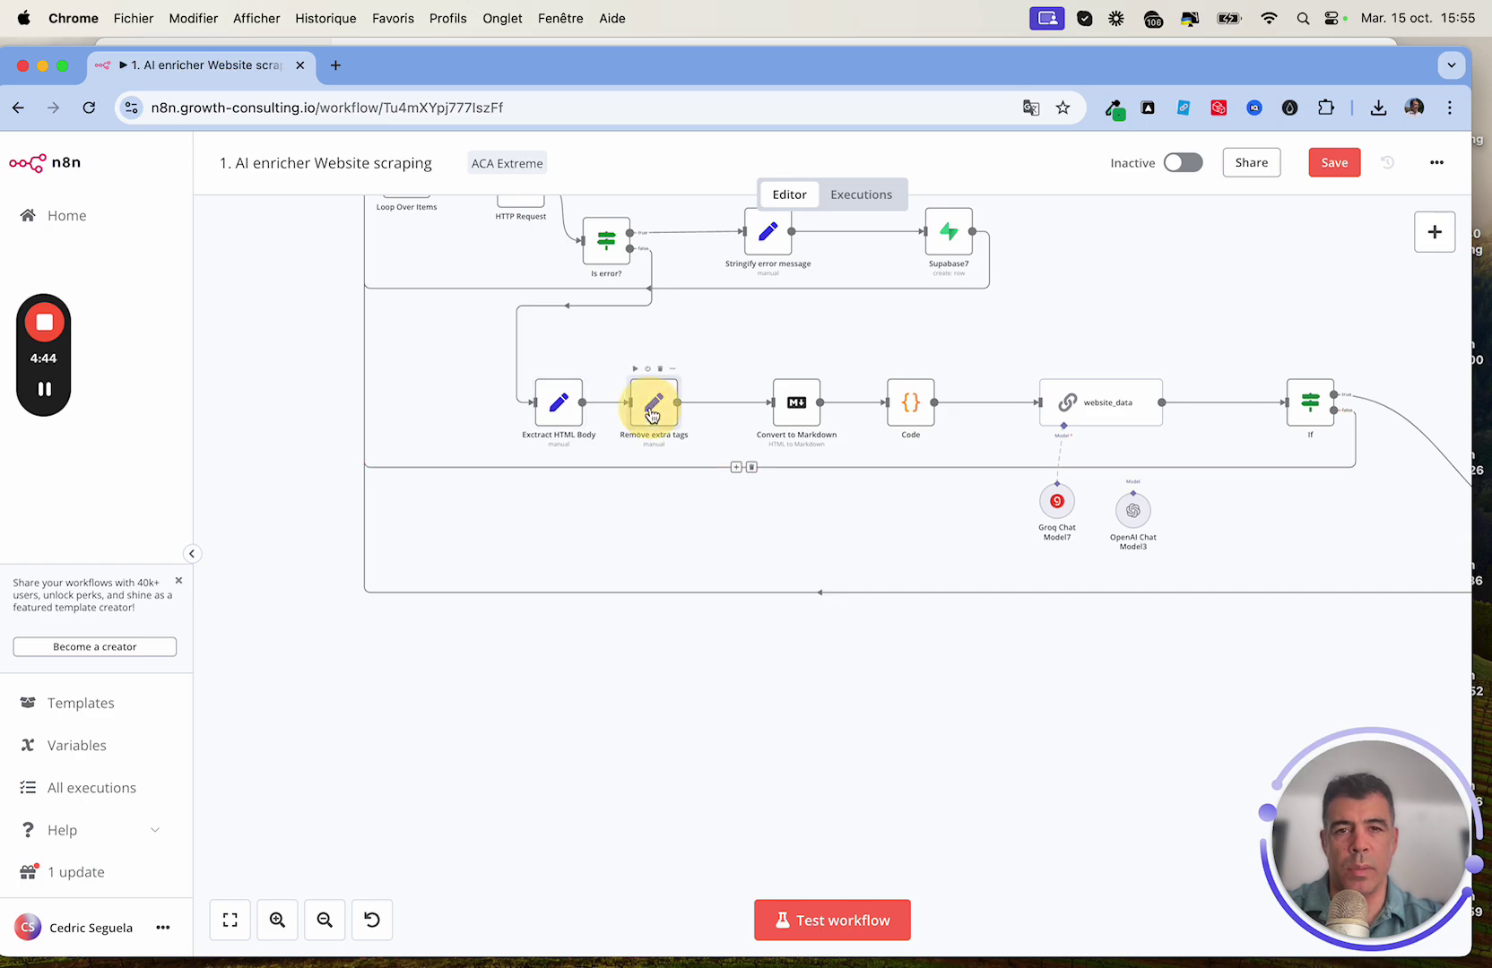
Step: Briefly reopen the Remove extra tags node, return to the canvas and open the Convert to Markdown node again
double_click(655, 405)
left_click(110, 156)
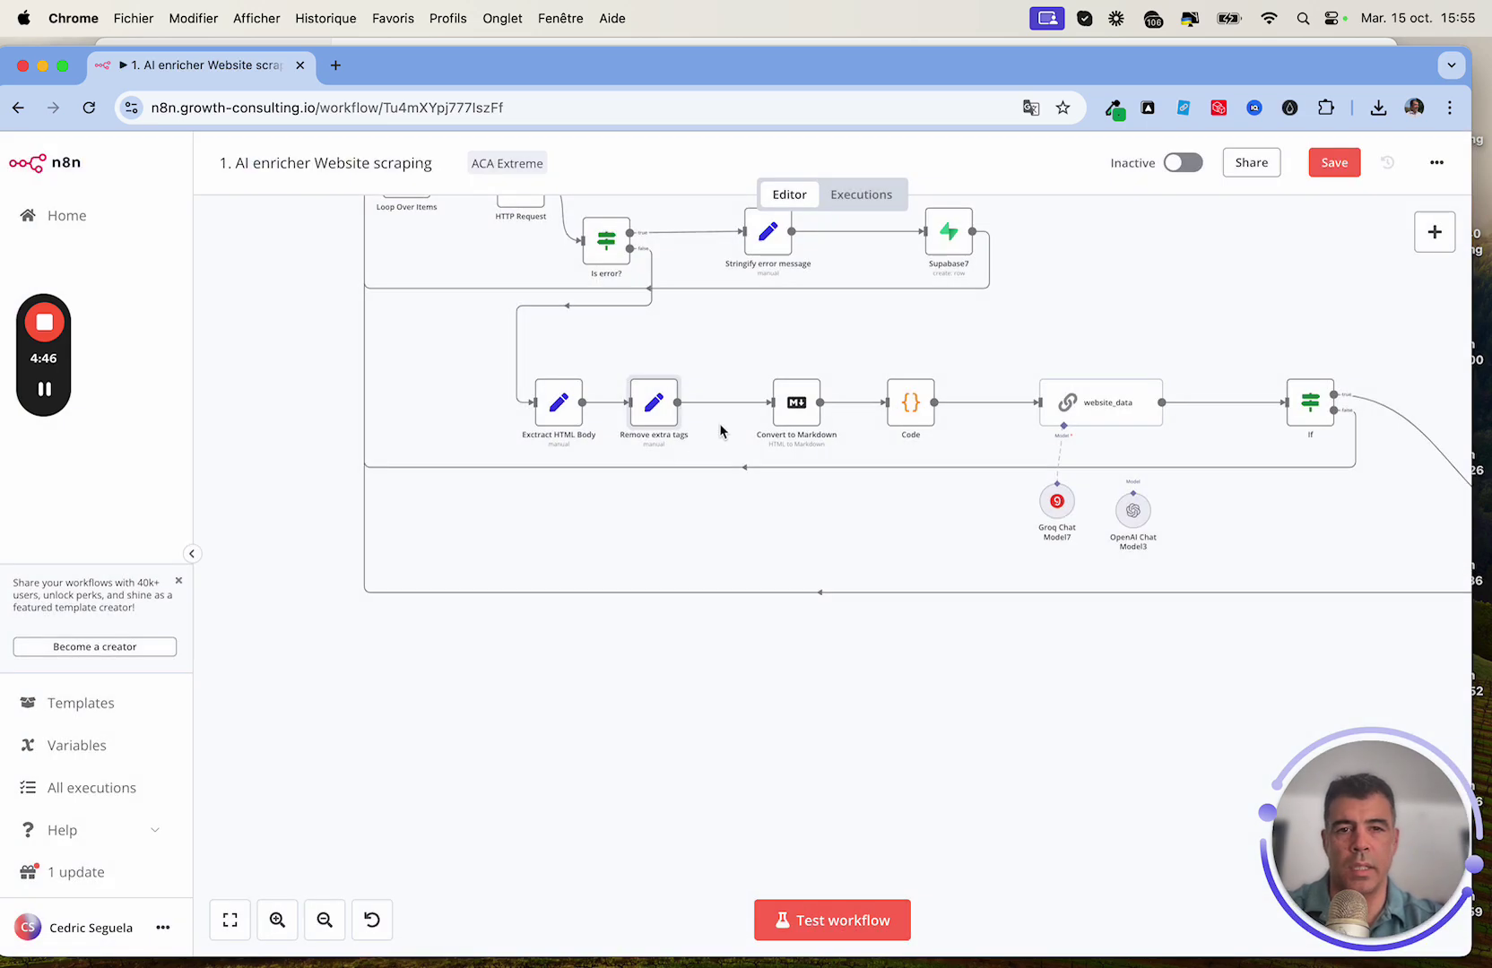
double_click(778, 422)
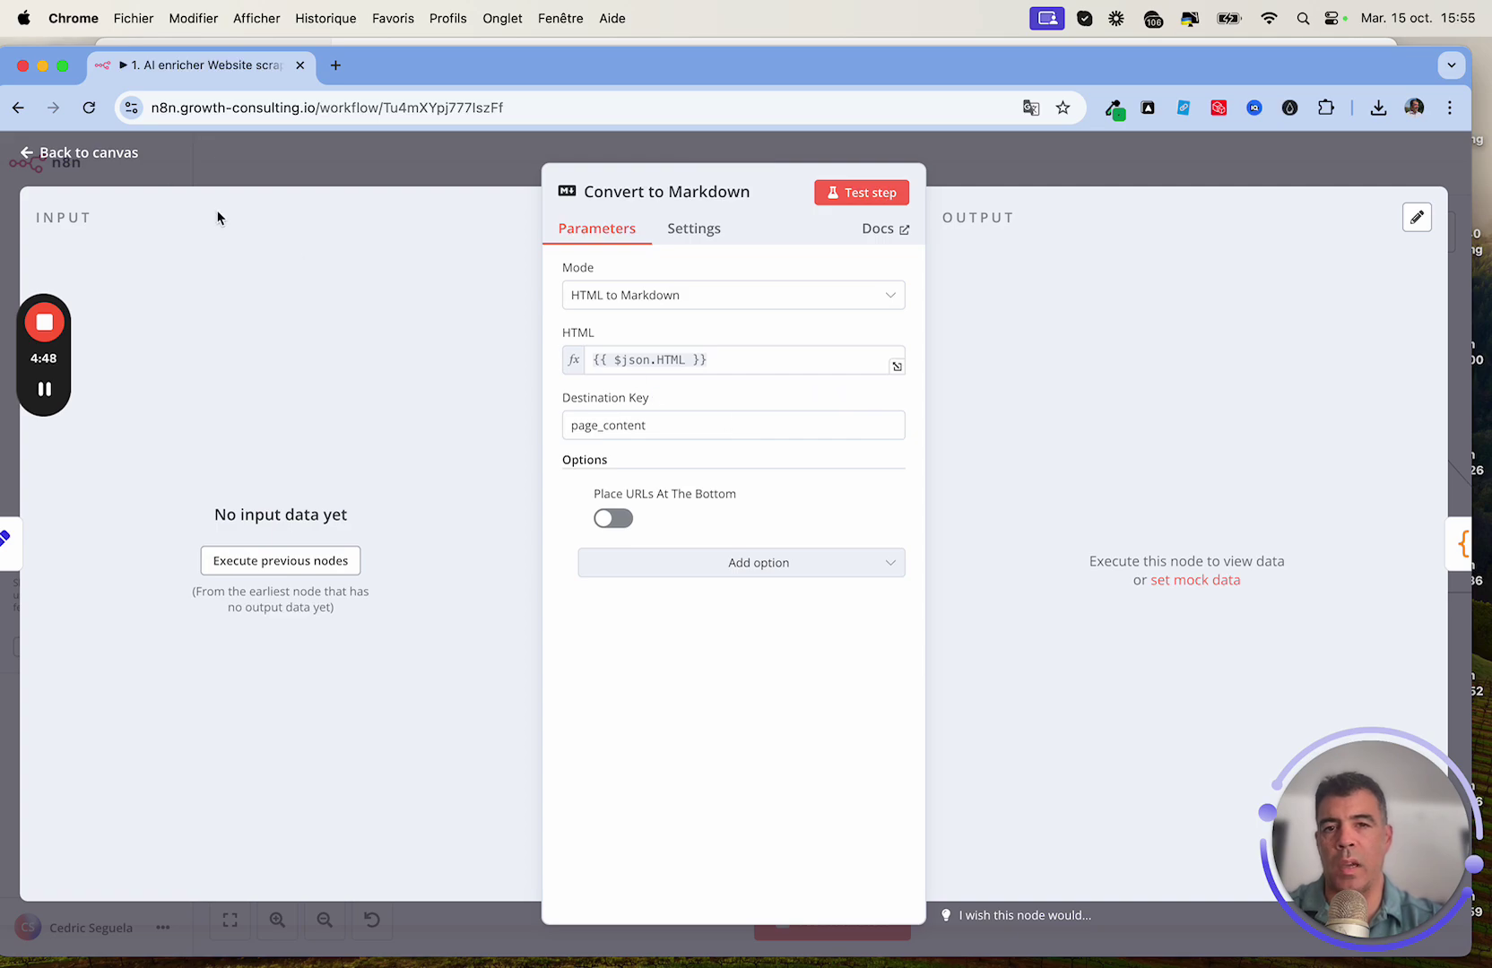
Step: Recheck the Convert to Markdown node, examine the Code node's content truncation script and return to the canvas
left_click(98, 156)
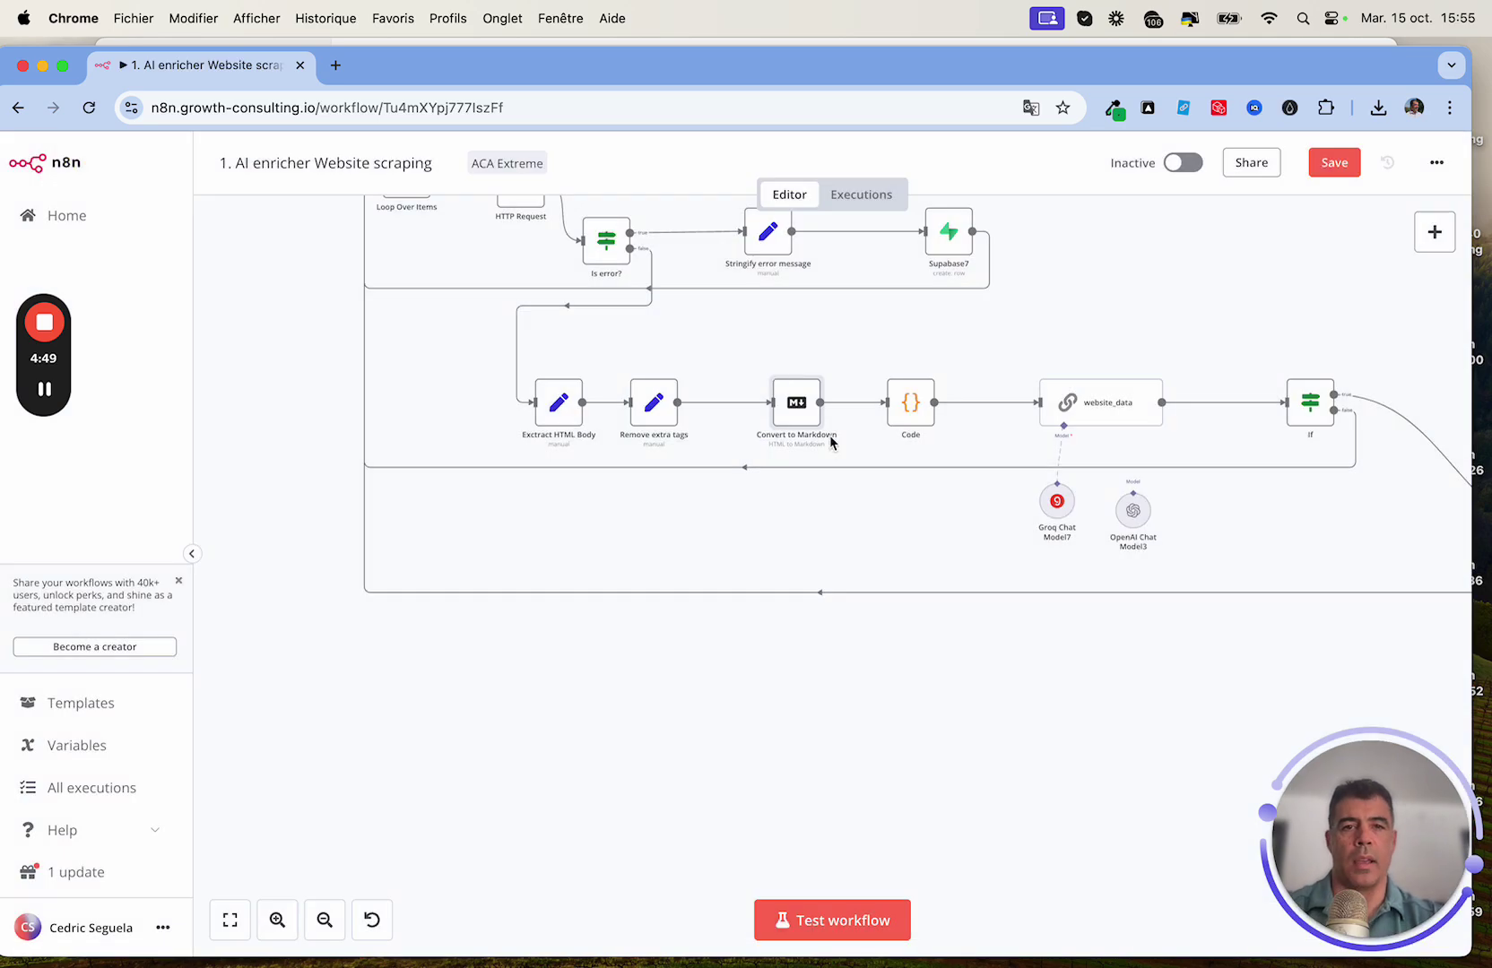
double_click(791, 410)
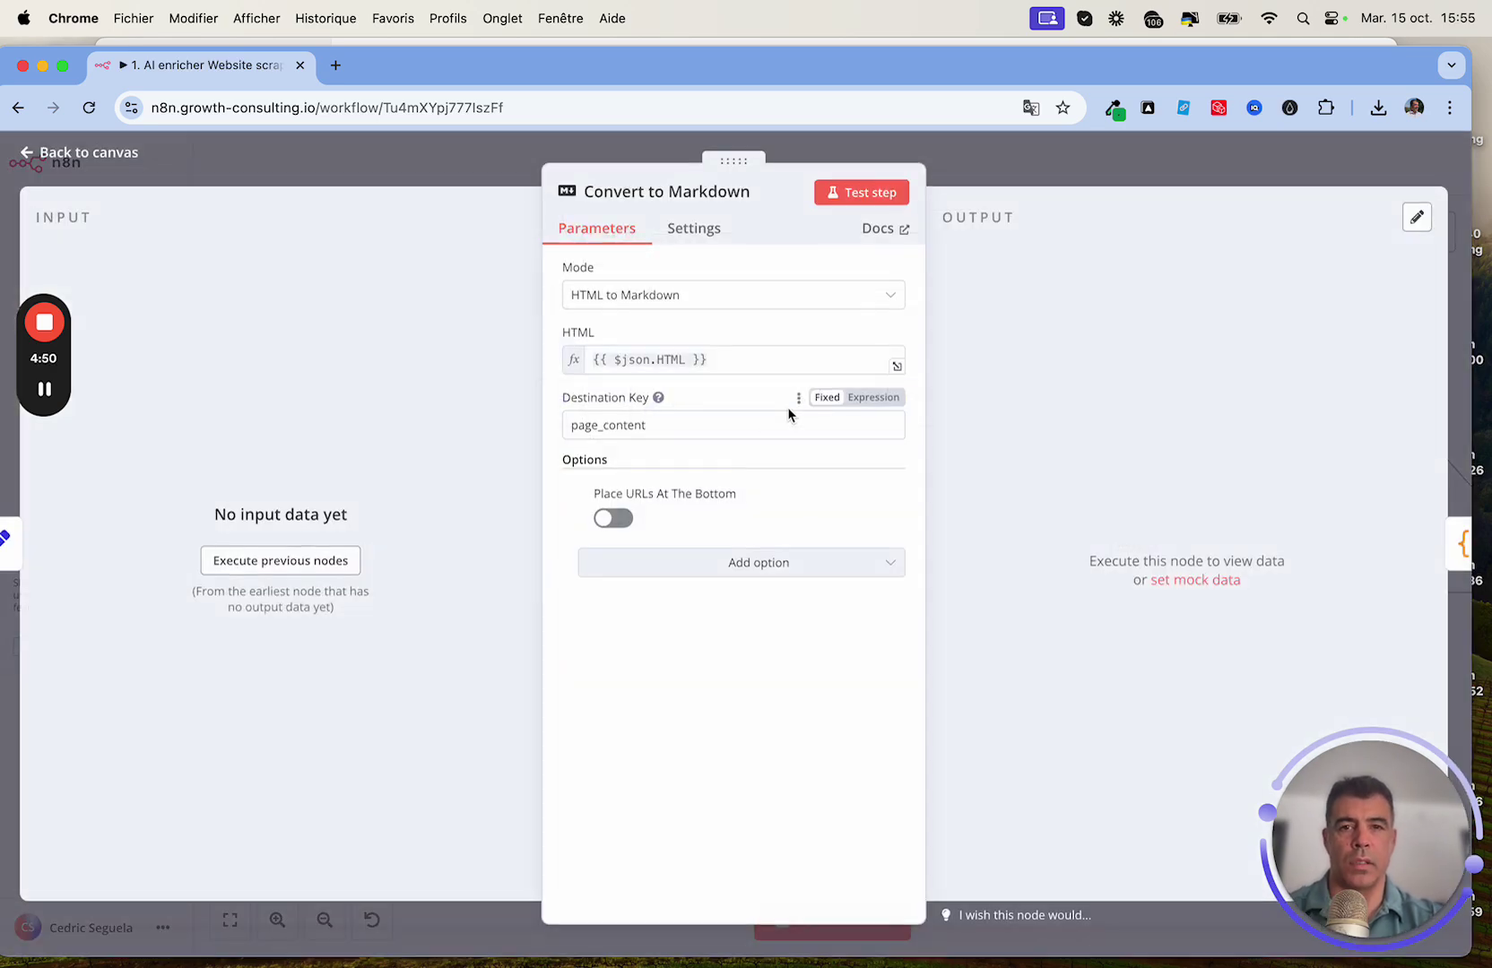
left_click(99, 156)
double_click(915, 412)
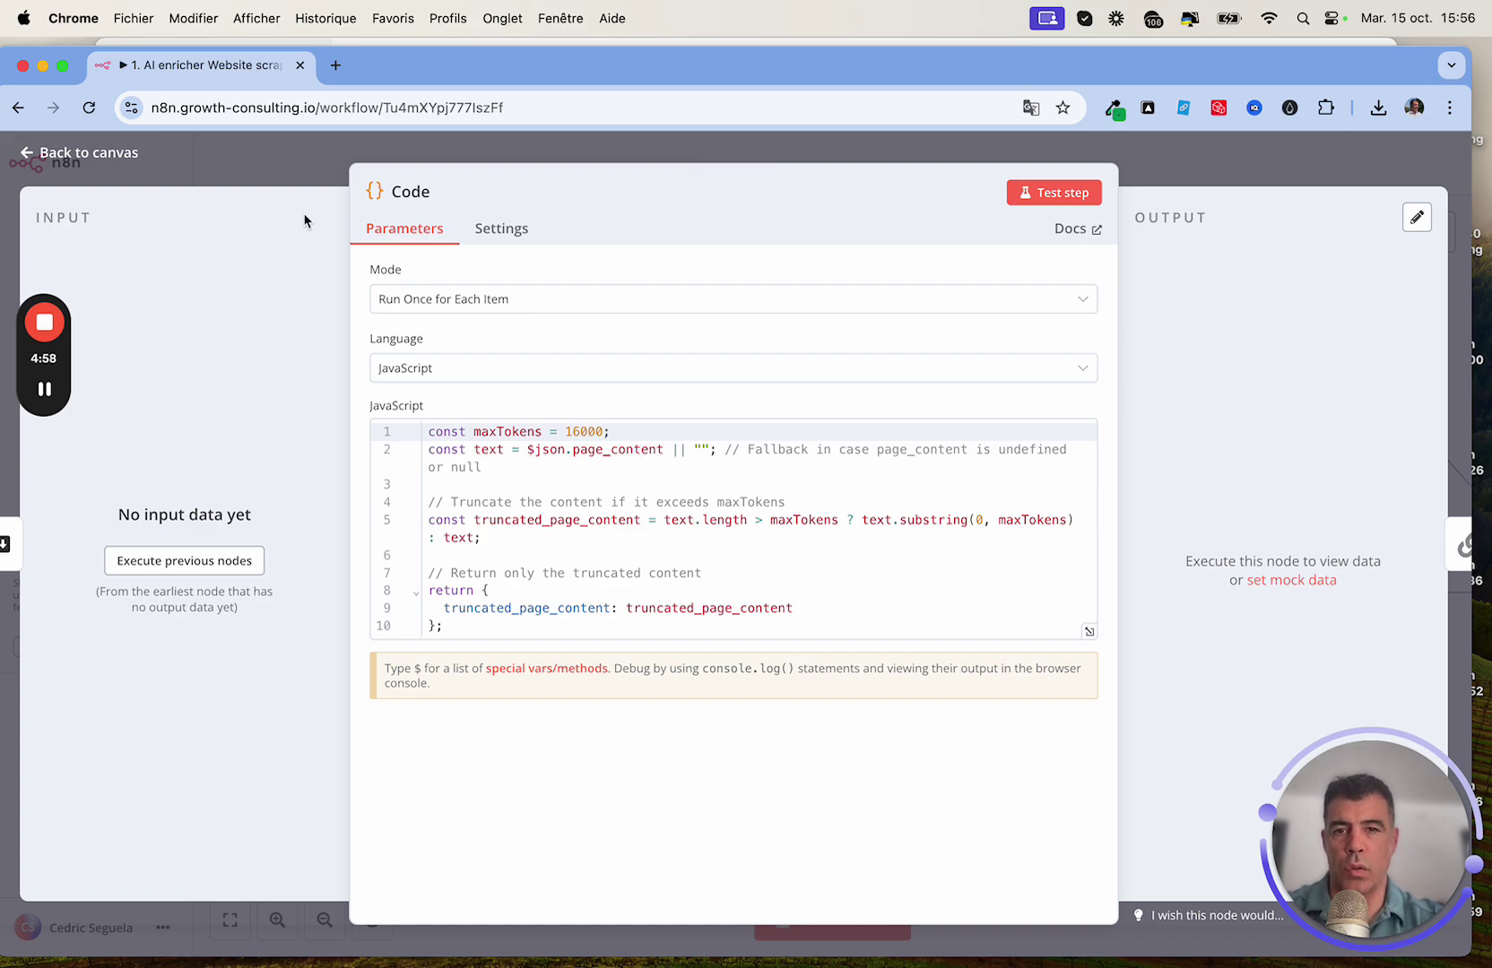
left_click(106, 152)
Step: Open the website_data chain node following the Code node, check its market research prompt and return to the canvas
scroll(758, 392, "right", 5)
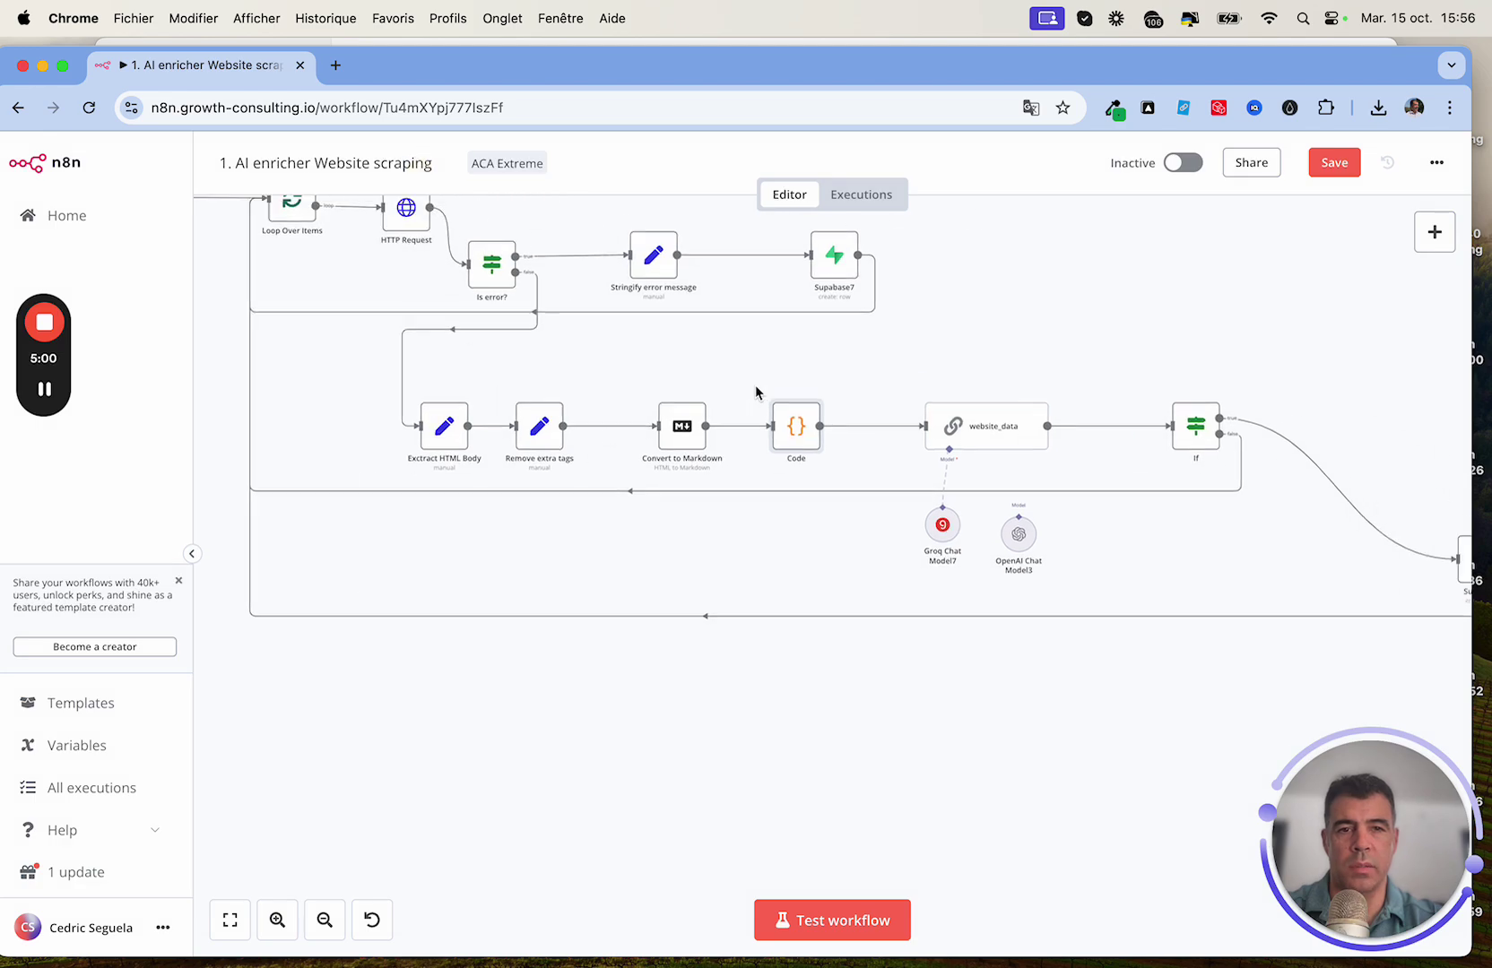
double_click(784, 428)
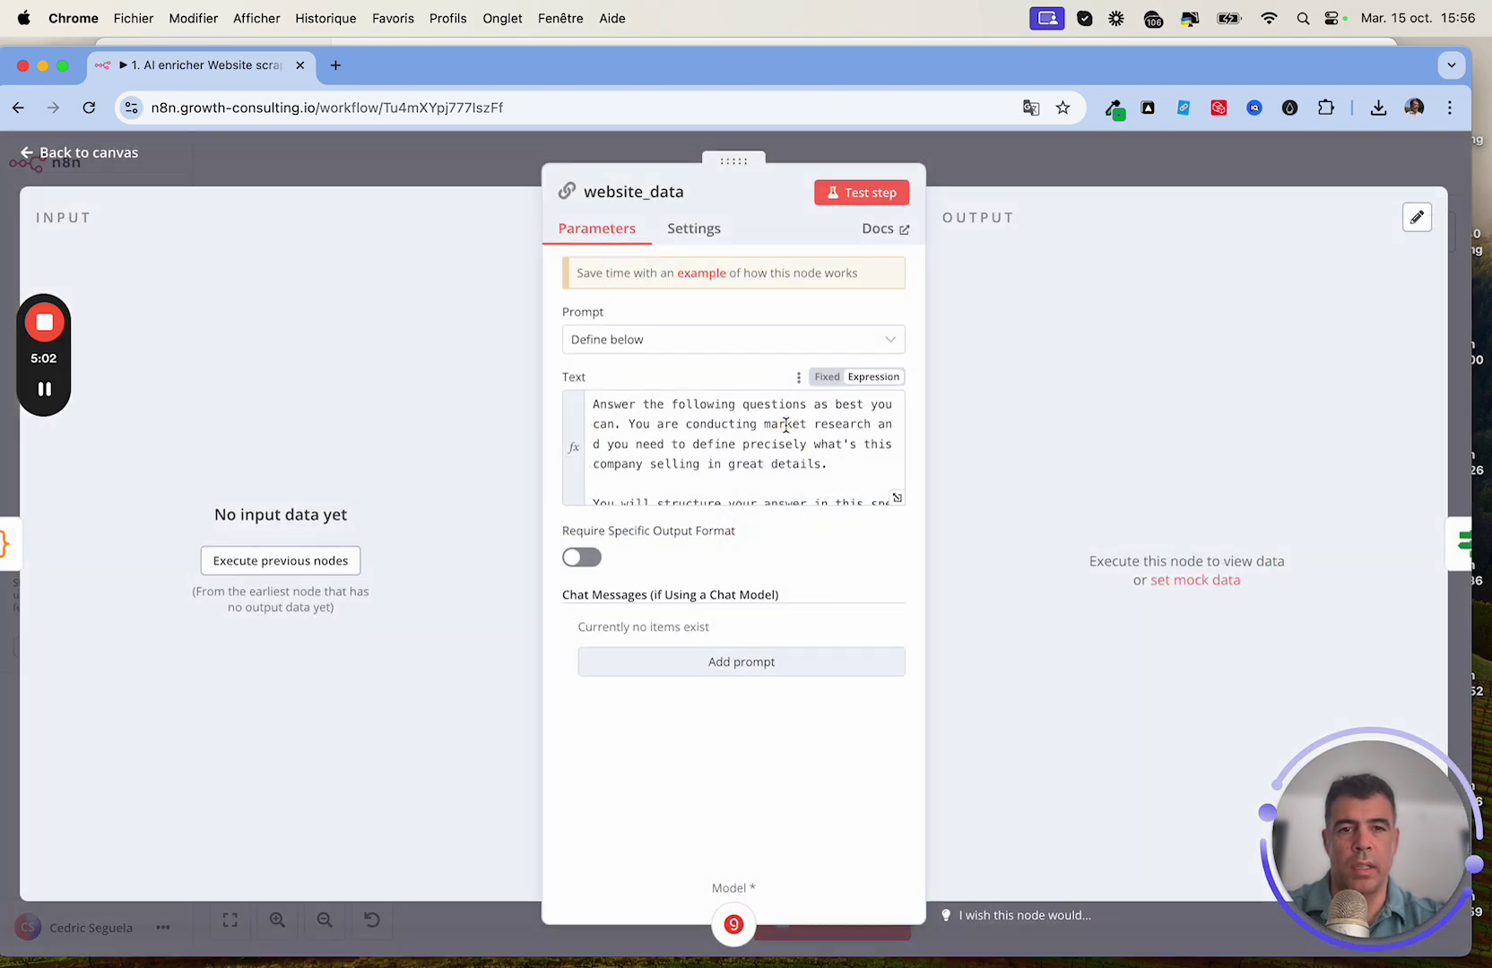
left_click(90, 154)
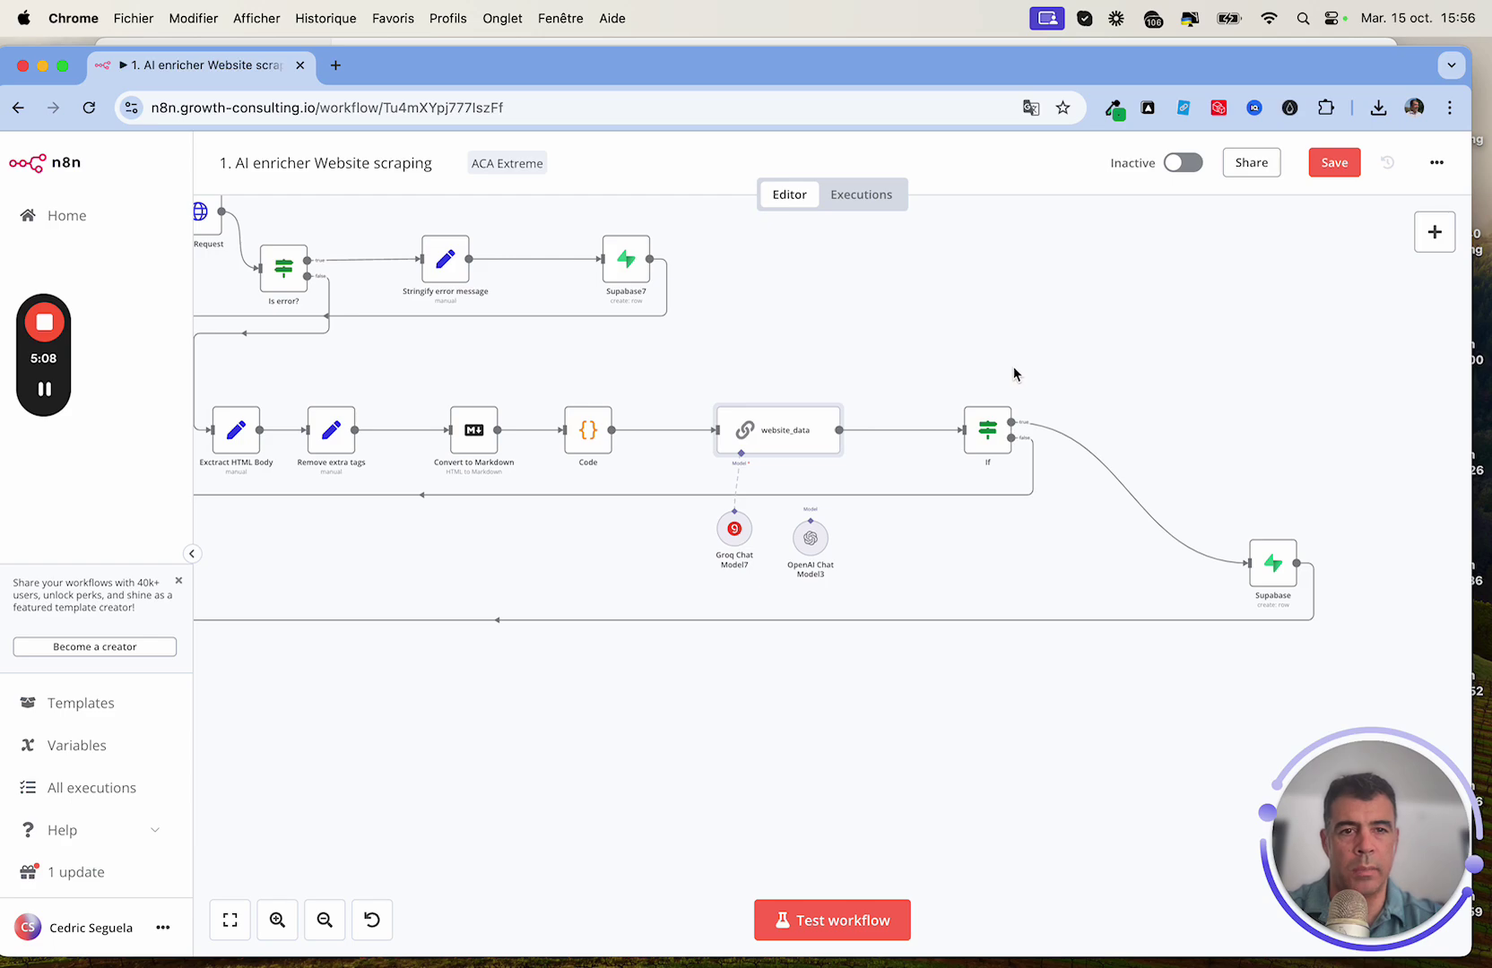
Step: Open the If node after website_data, check its condition on the AI text output and return to the canvas
scroll(957, 326, "down", 1)
scroll(957, 326, "right", 1)
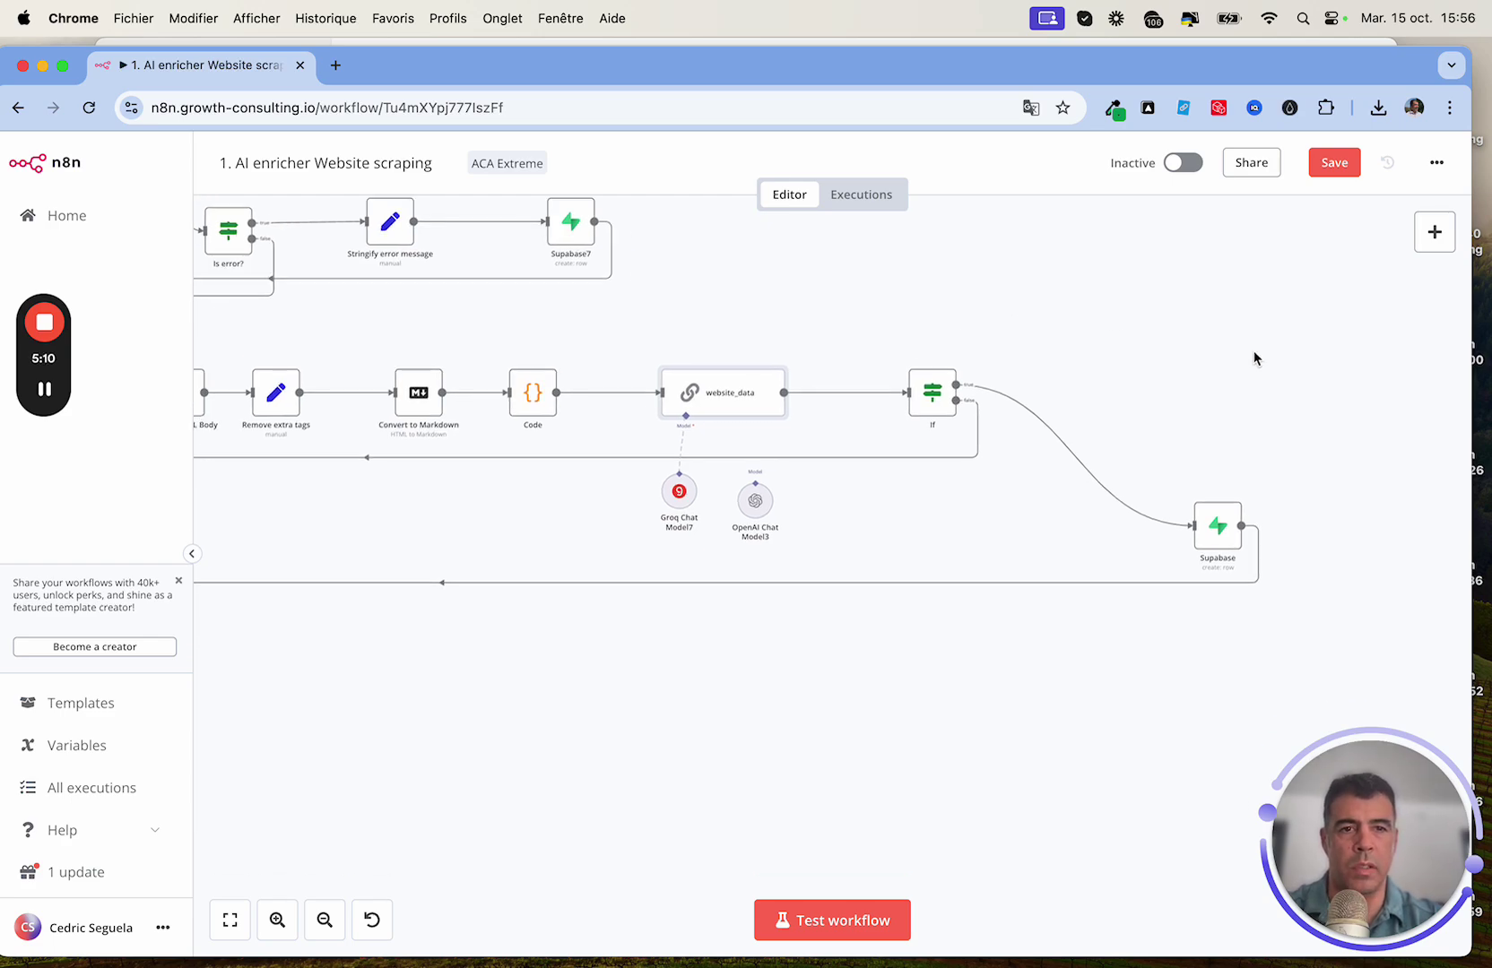
double_click(933, 398)
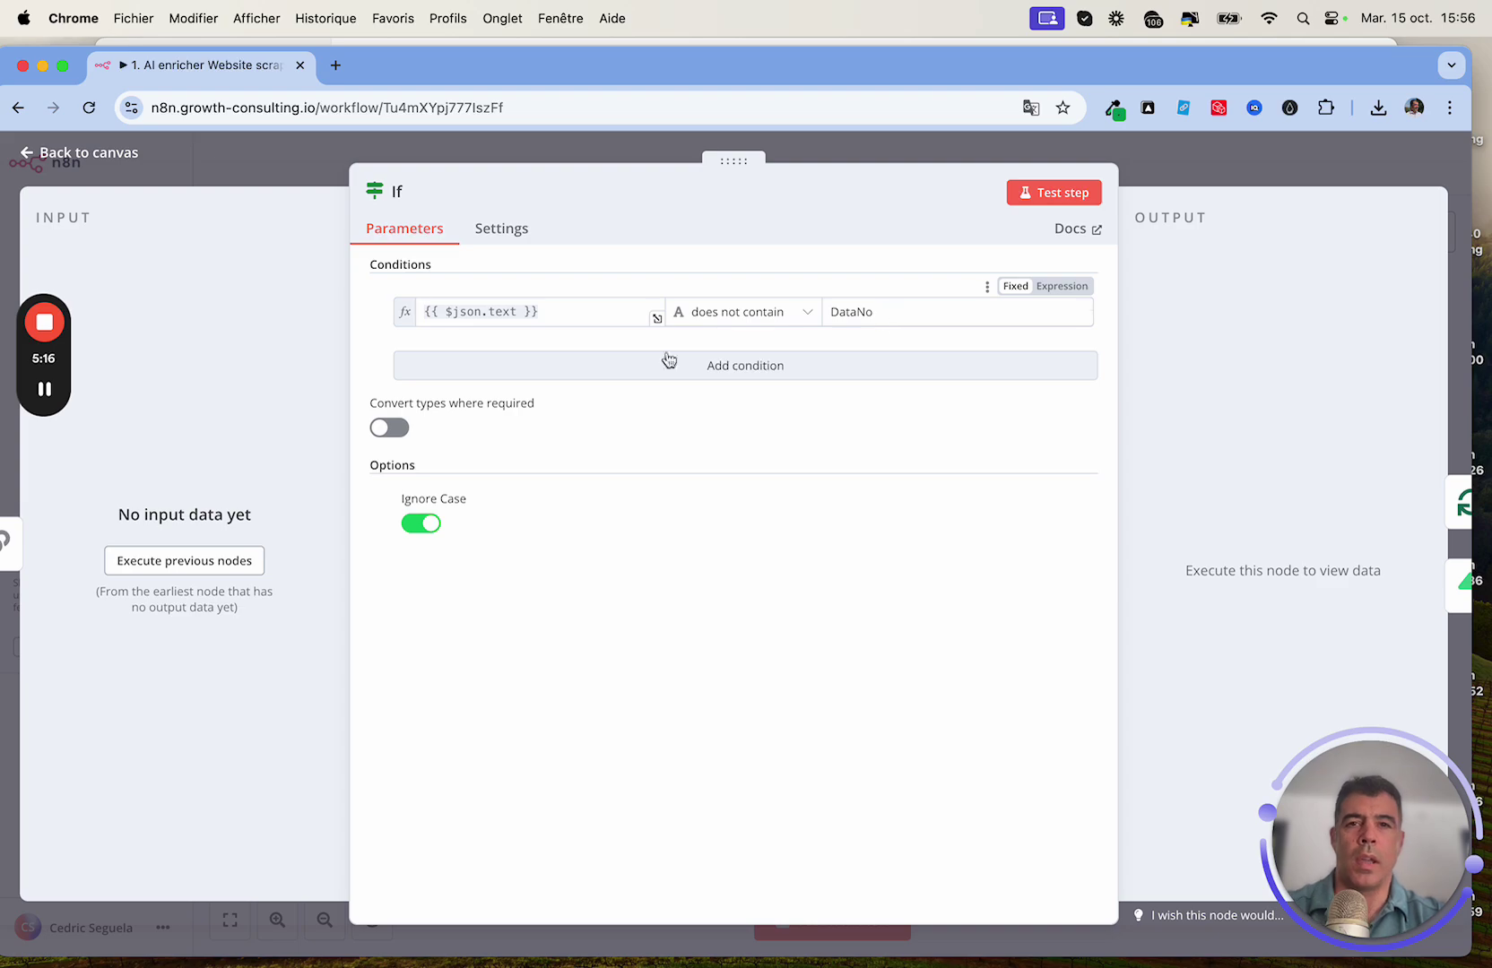
left_click(117, 156)
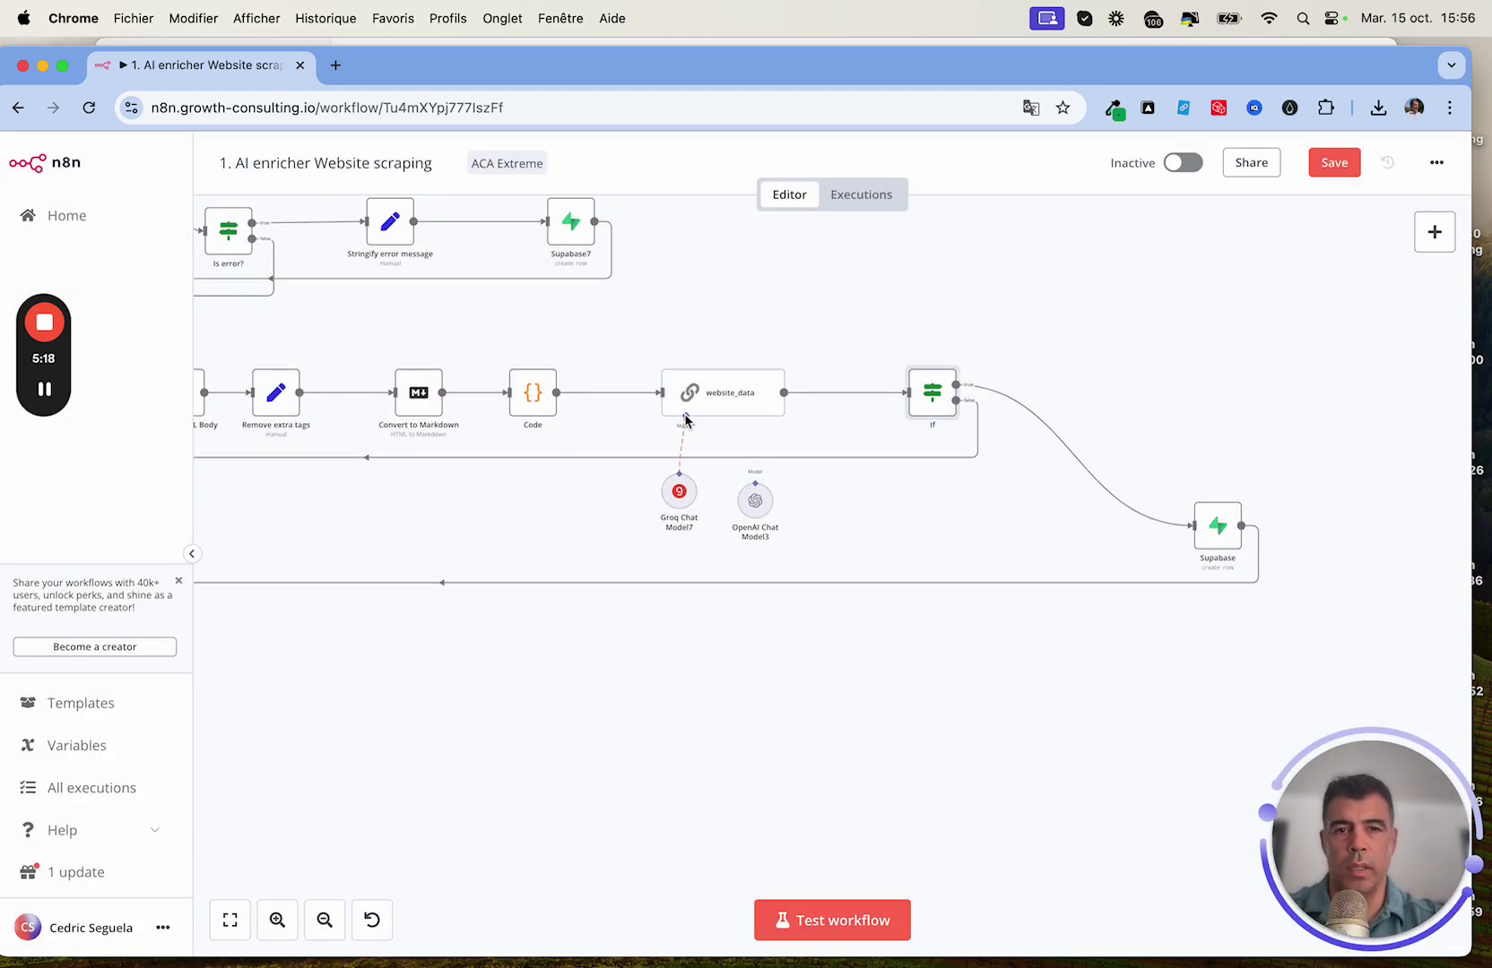
Step: Open the Supabase node on the If node's true branch, review its target table and fields to send, and close it
scroll(686, 421, "left", 5)
scroll(686, 422, "left", 5)
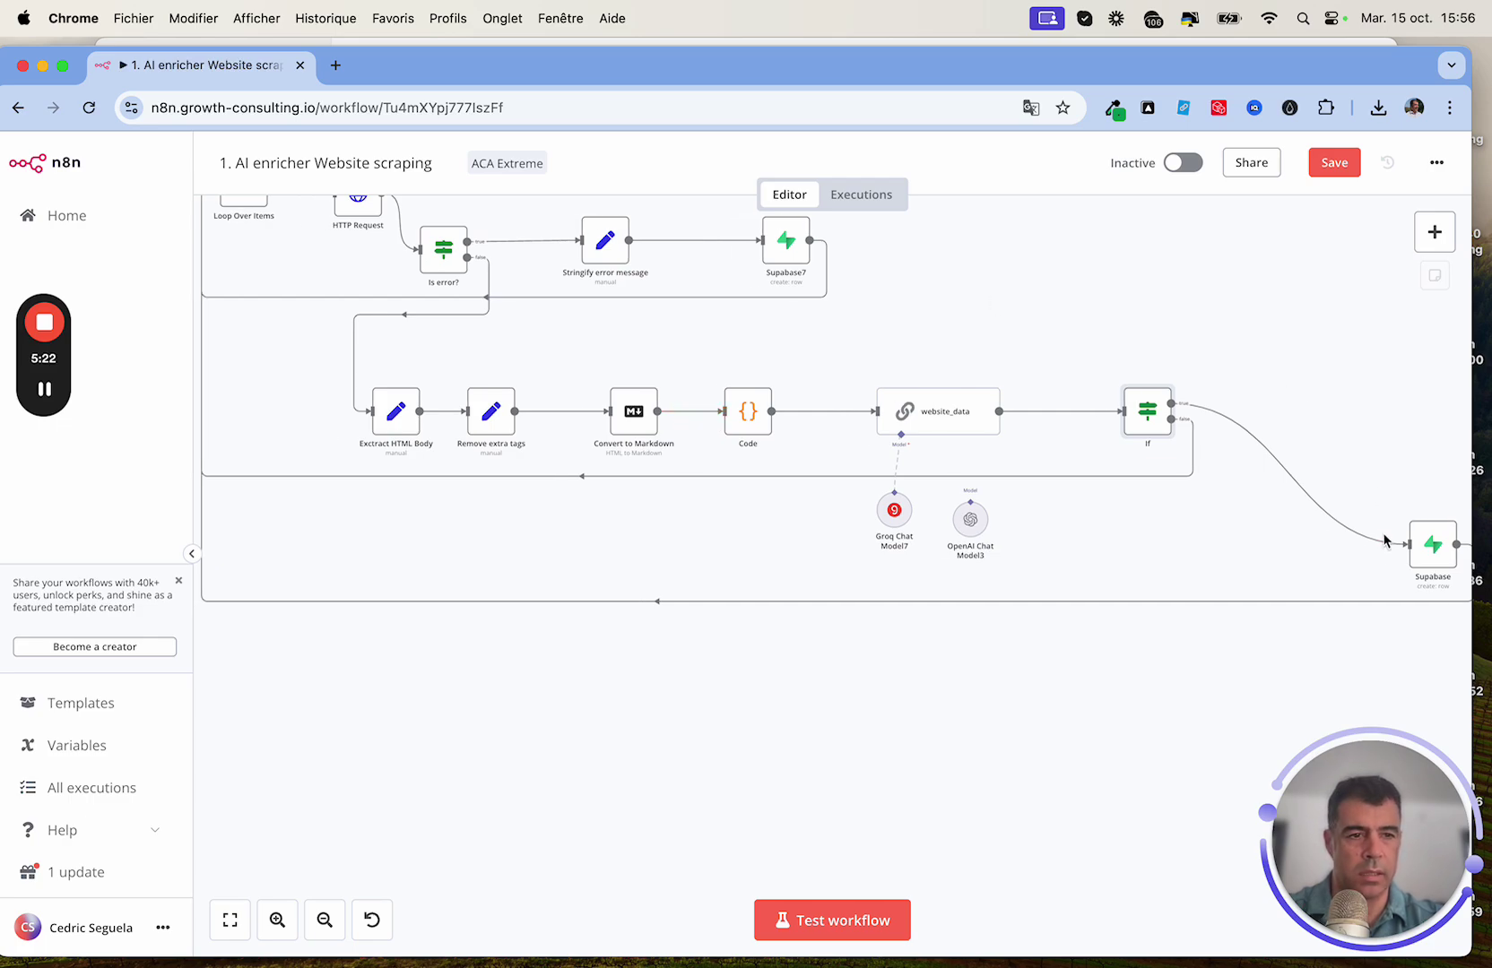
double_click(1422, 554)
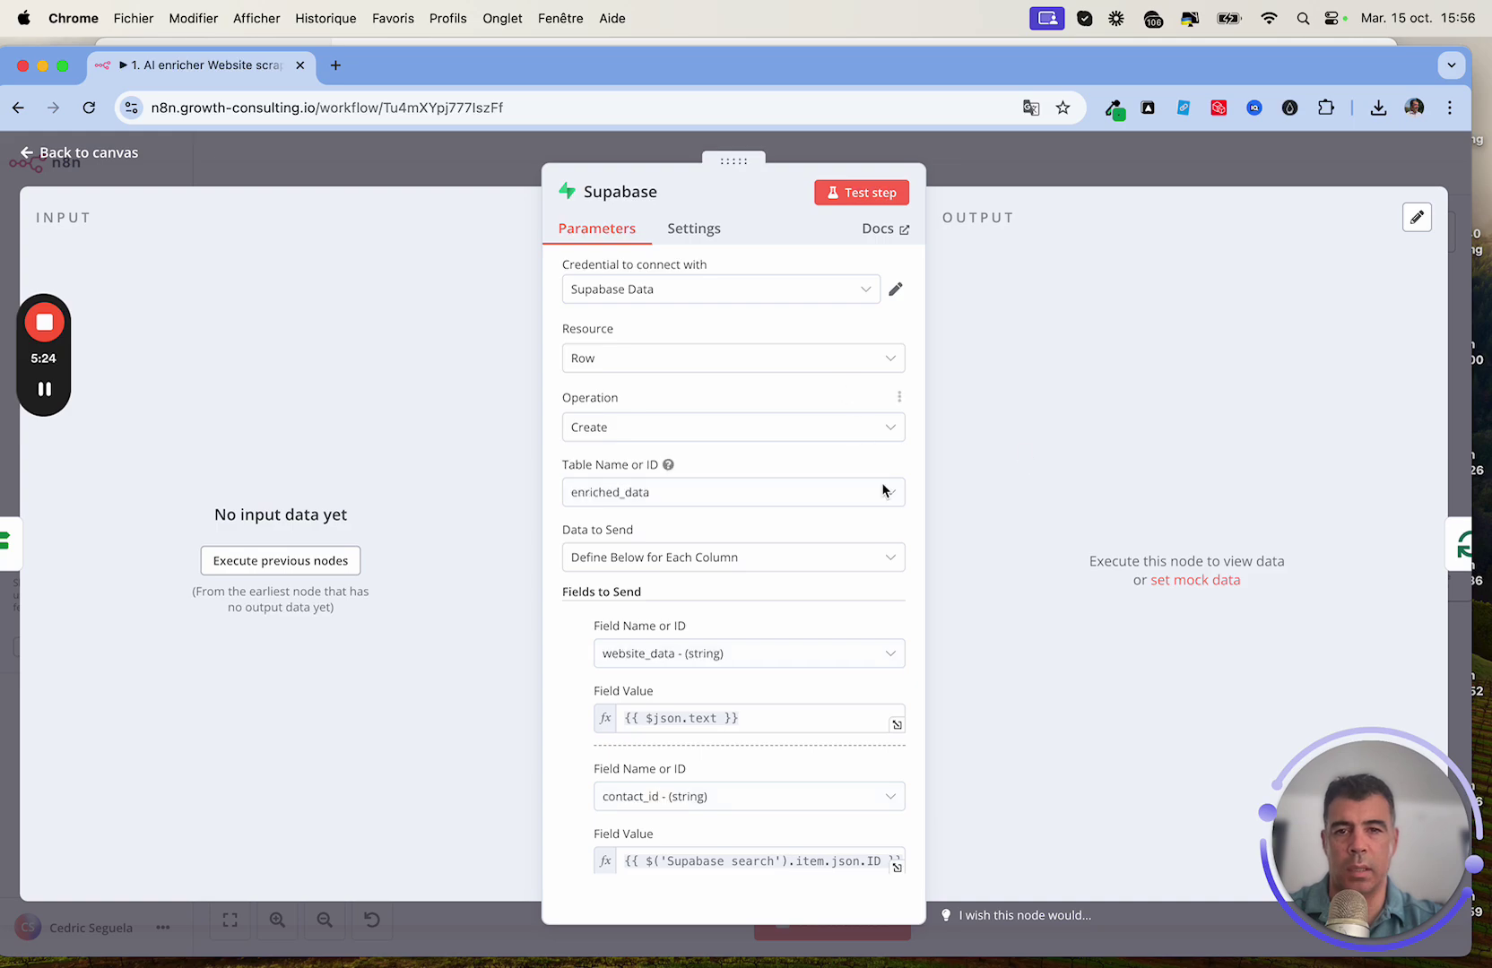
scroll(590, 682, "down", 2)
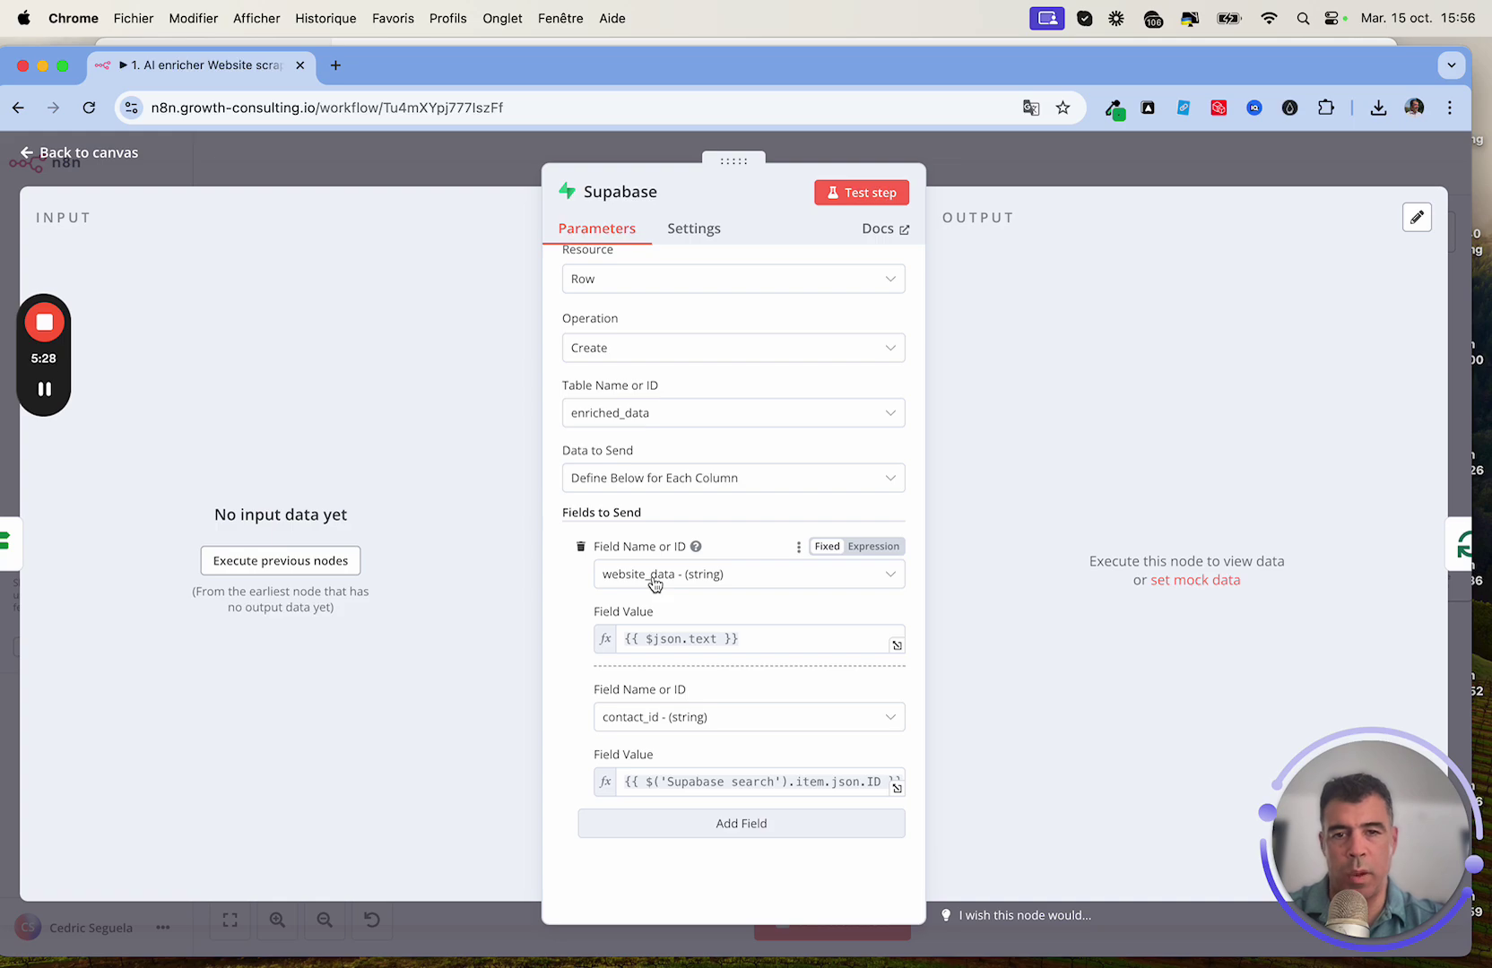
left_click(126, 154)
Step: Review the canvas across the website scraping loop and back to the enriched_data switch and its incoming branches
scroll(880, 375, "up", 5)
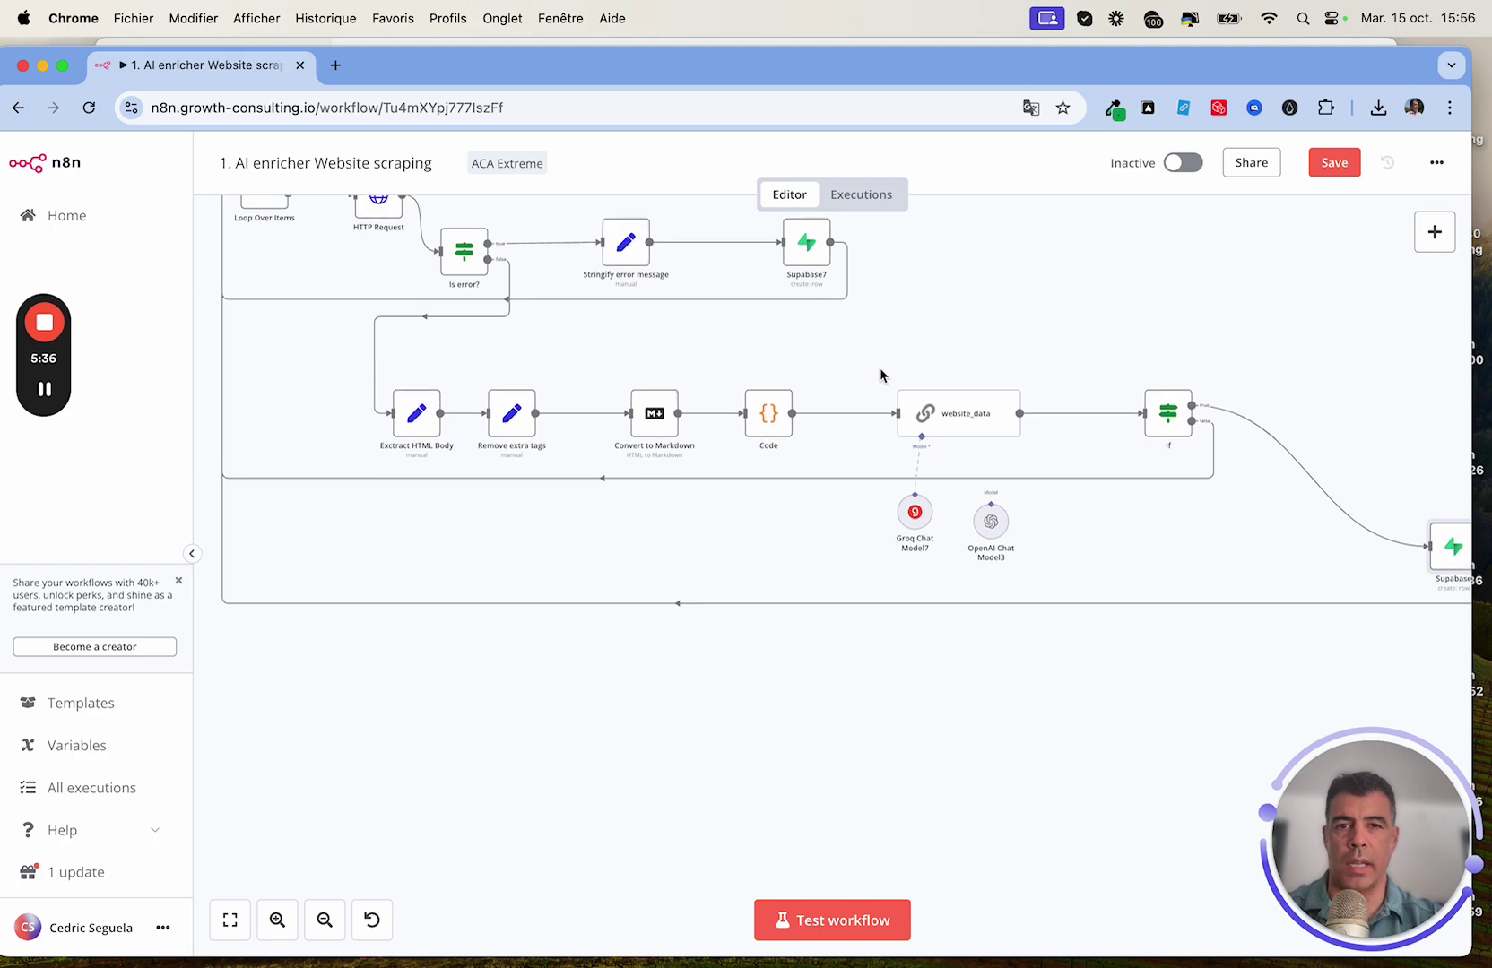
scroll(880, 375, "left", 2)
scroll(881, 375, "right", 6)
scroll(881, 375, "up", 3)
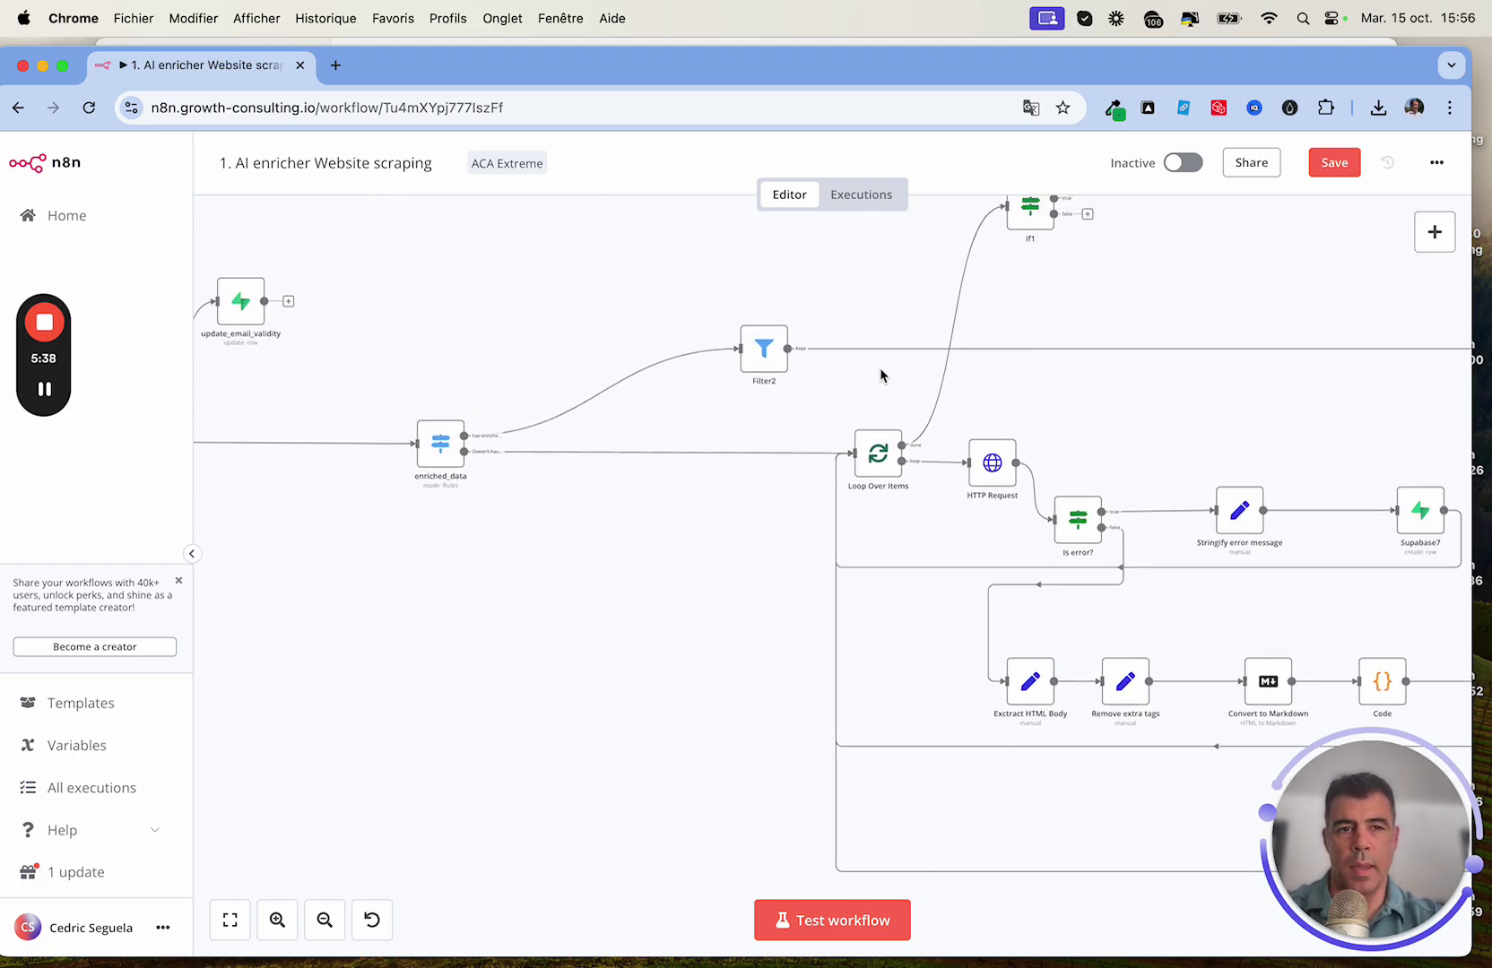
scroll(874, 375, "right", 6)
scroll(874, 375, "down", 2)
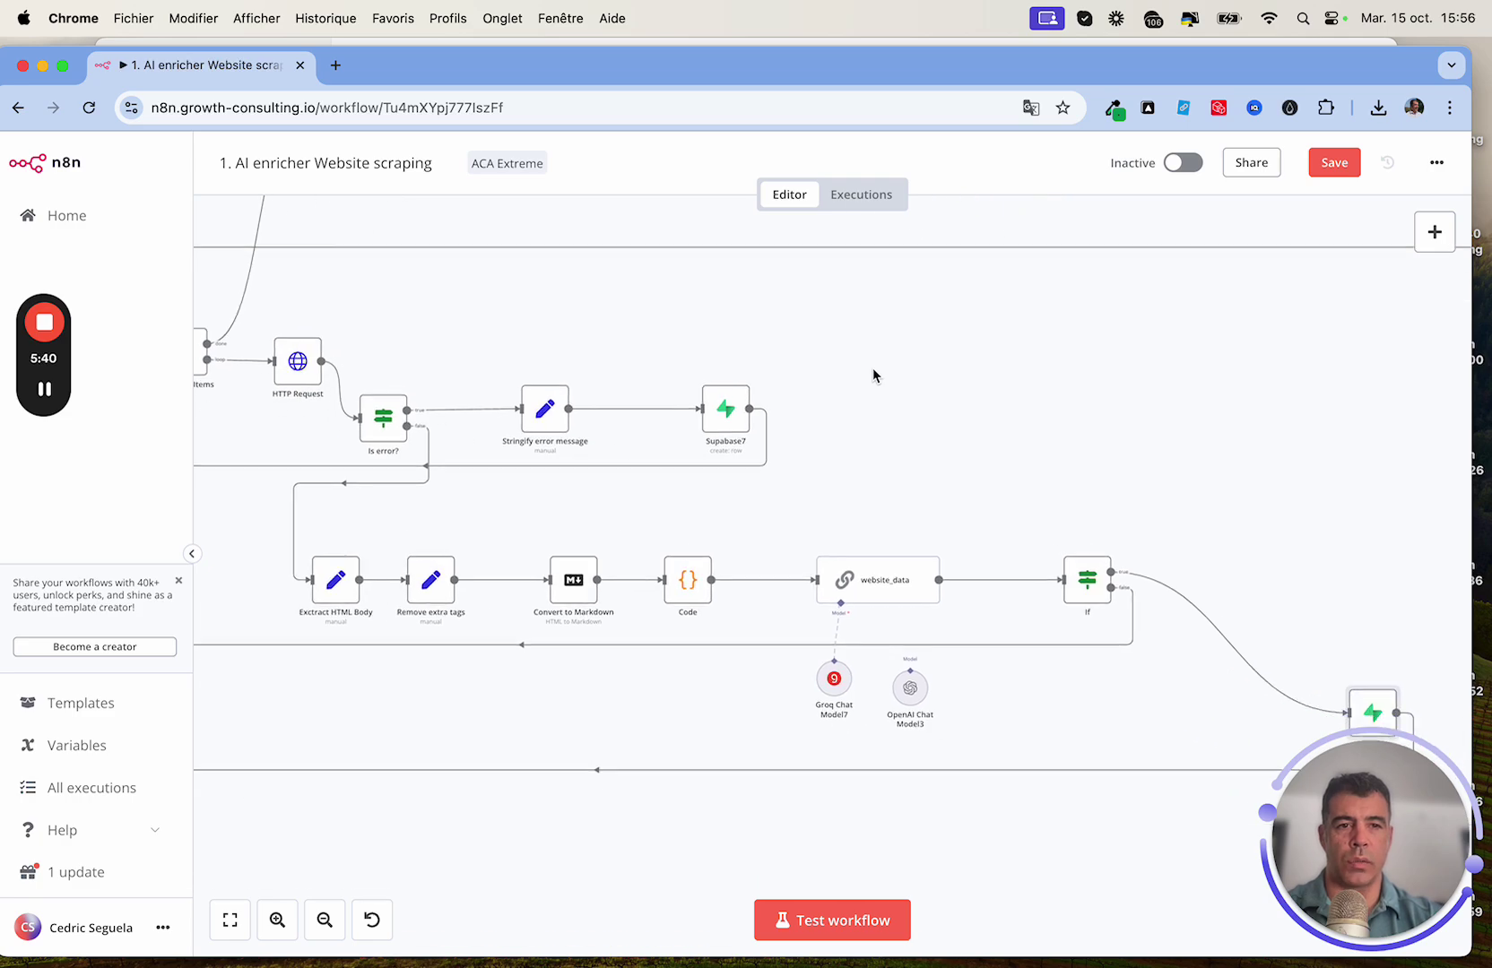
scroll(874, 374, "left", 10)
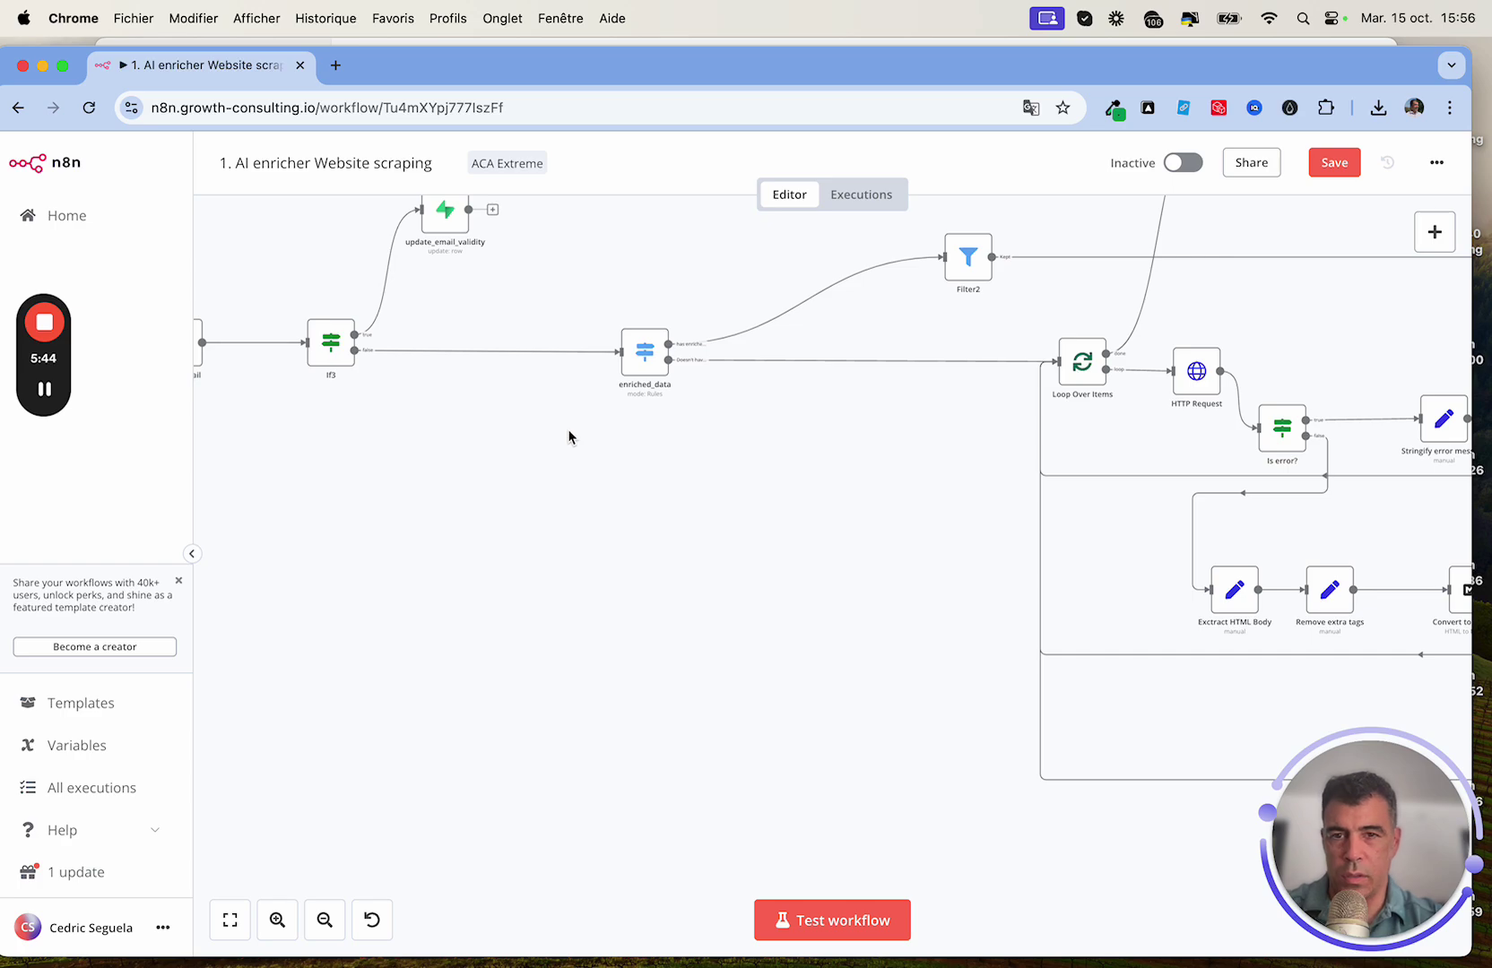
Step: Open the ACA (free) Skool community in a new browser tab and look over its community page
left_click(335, 65)
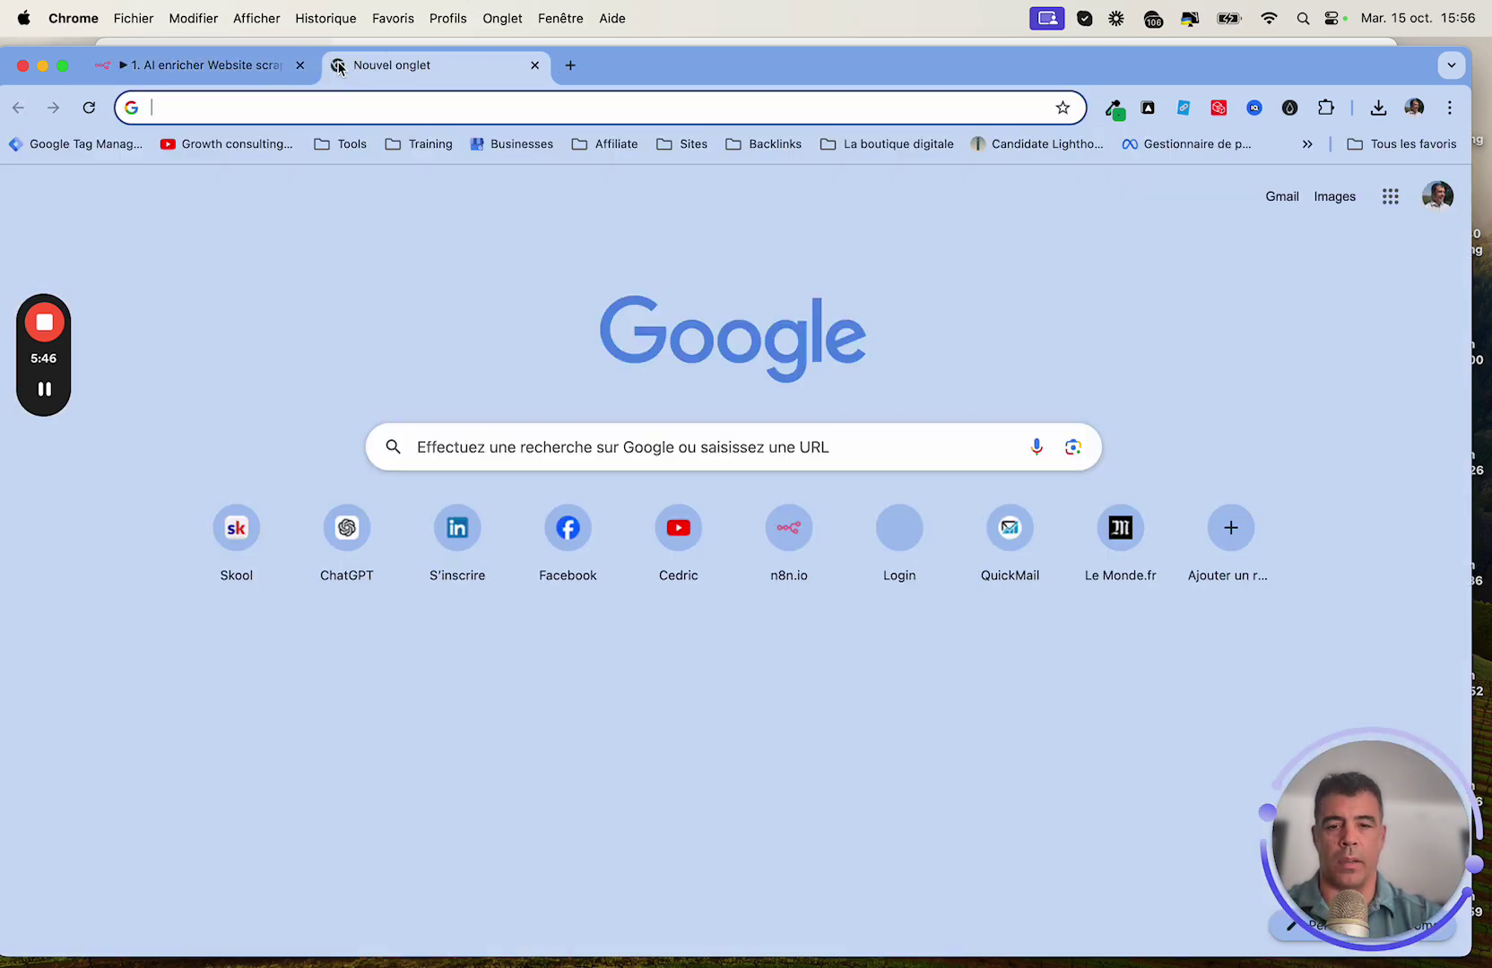
type("skoo")
key("Return")
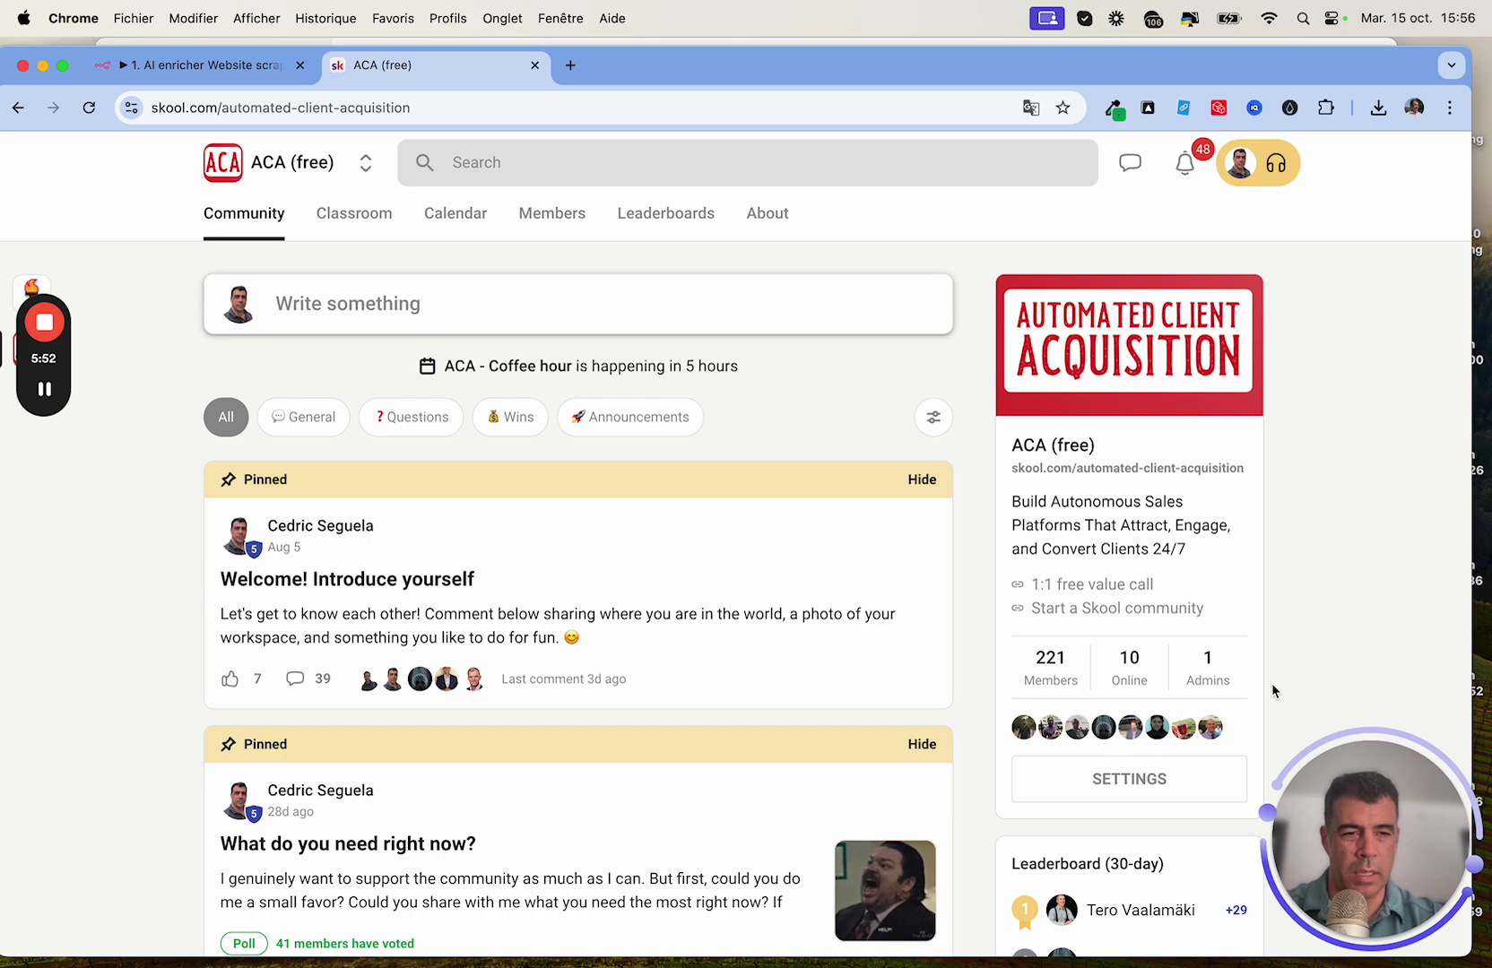
scroll(1274, 681, "down", 3)
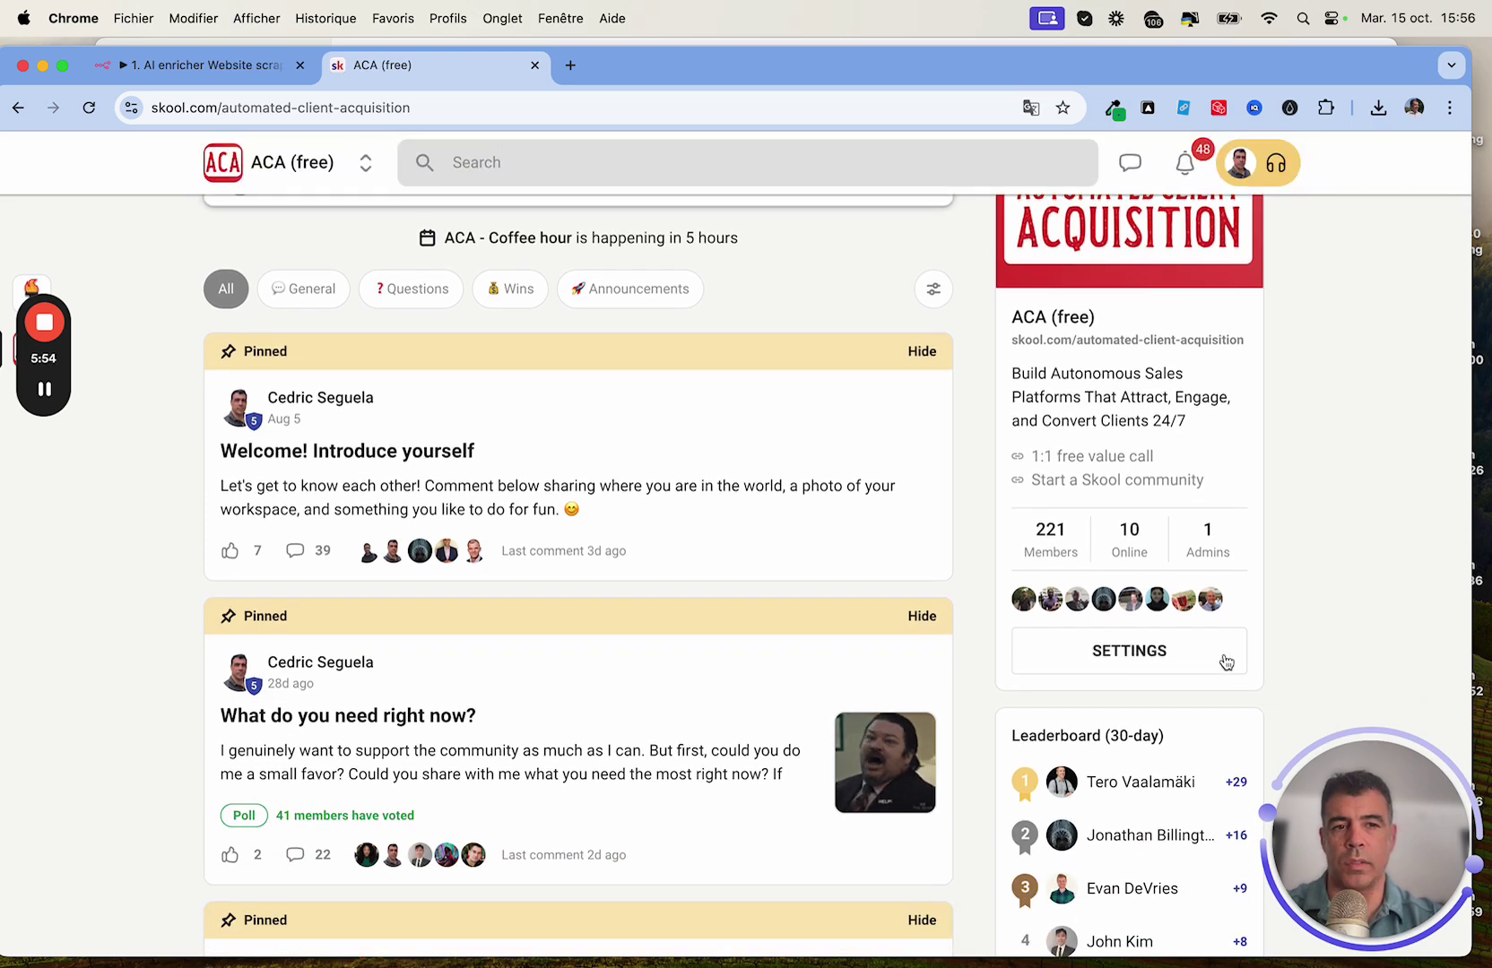
scroll(1282, 614, "up", 3)
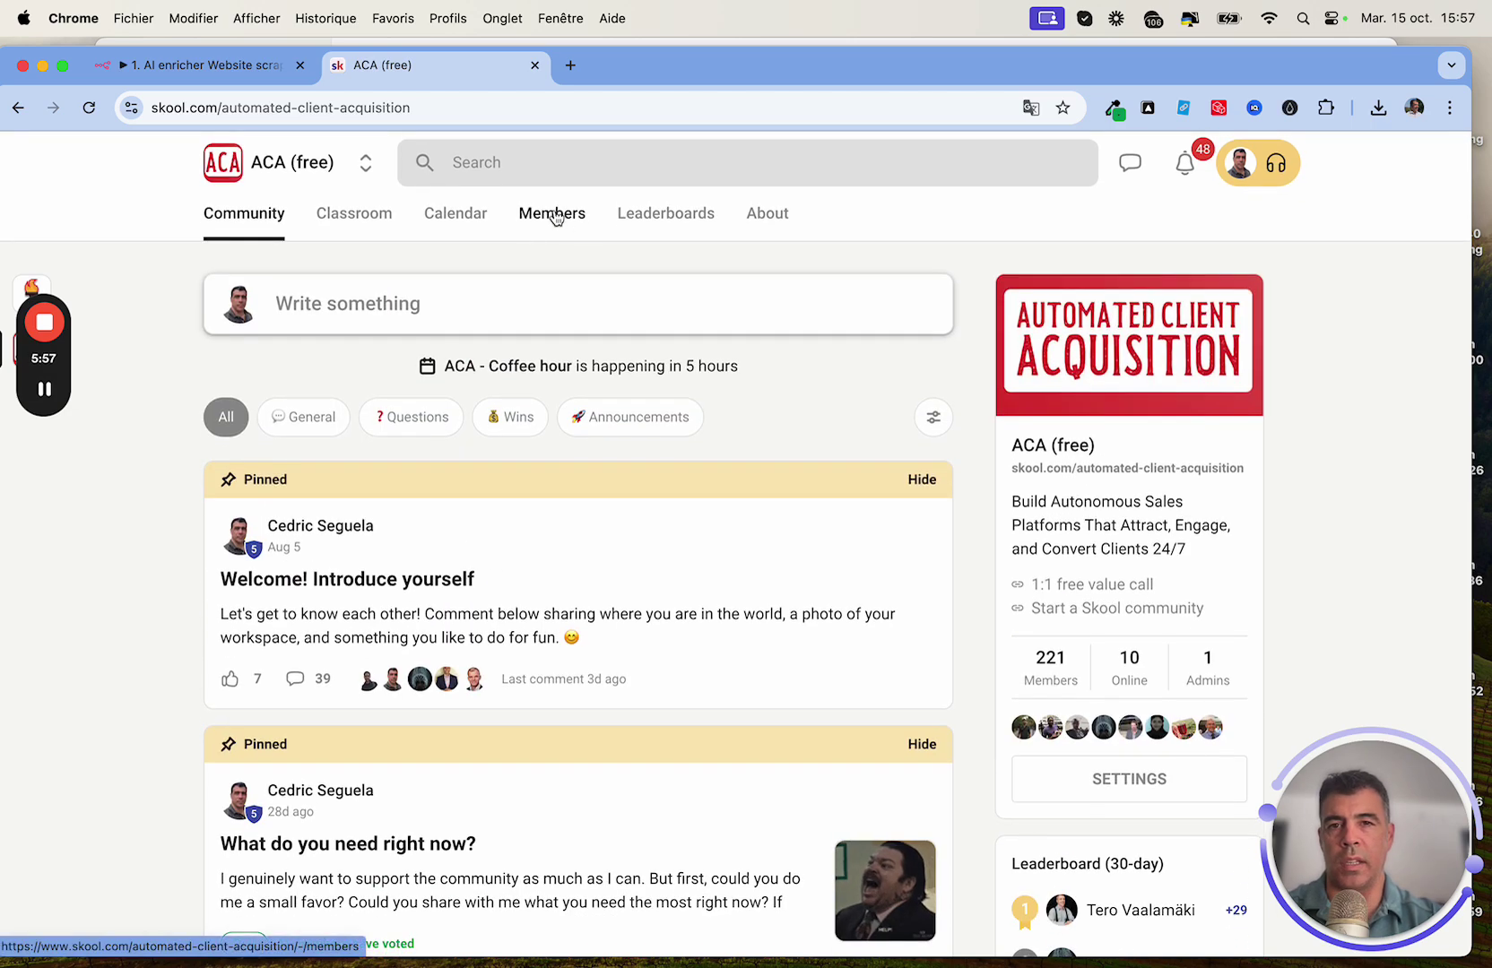
Step: In the community's classroom, open the ACA (Lite) course and review the "Create perfect cold emails that get replies" lesson and its template links
left_click(362, 216)
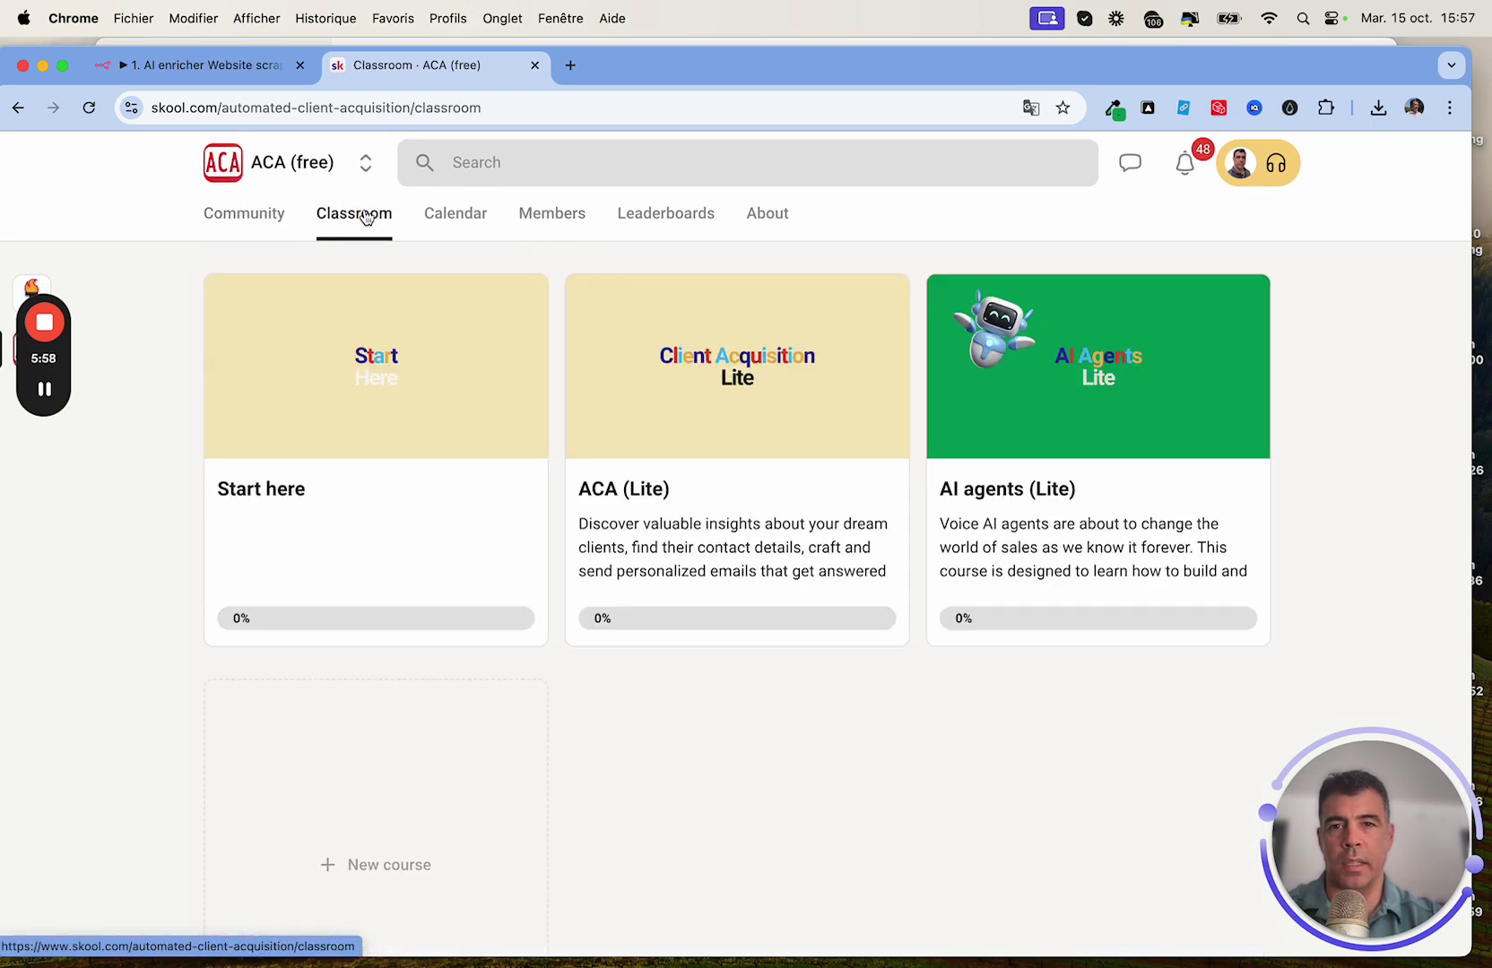
left_click(706, 510)
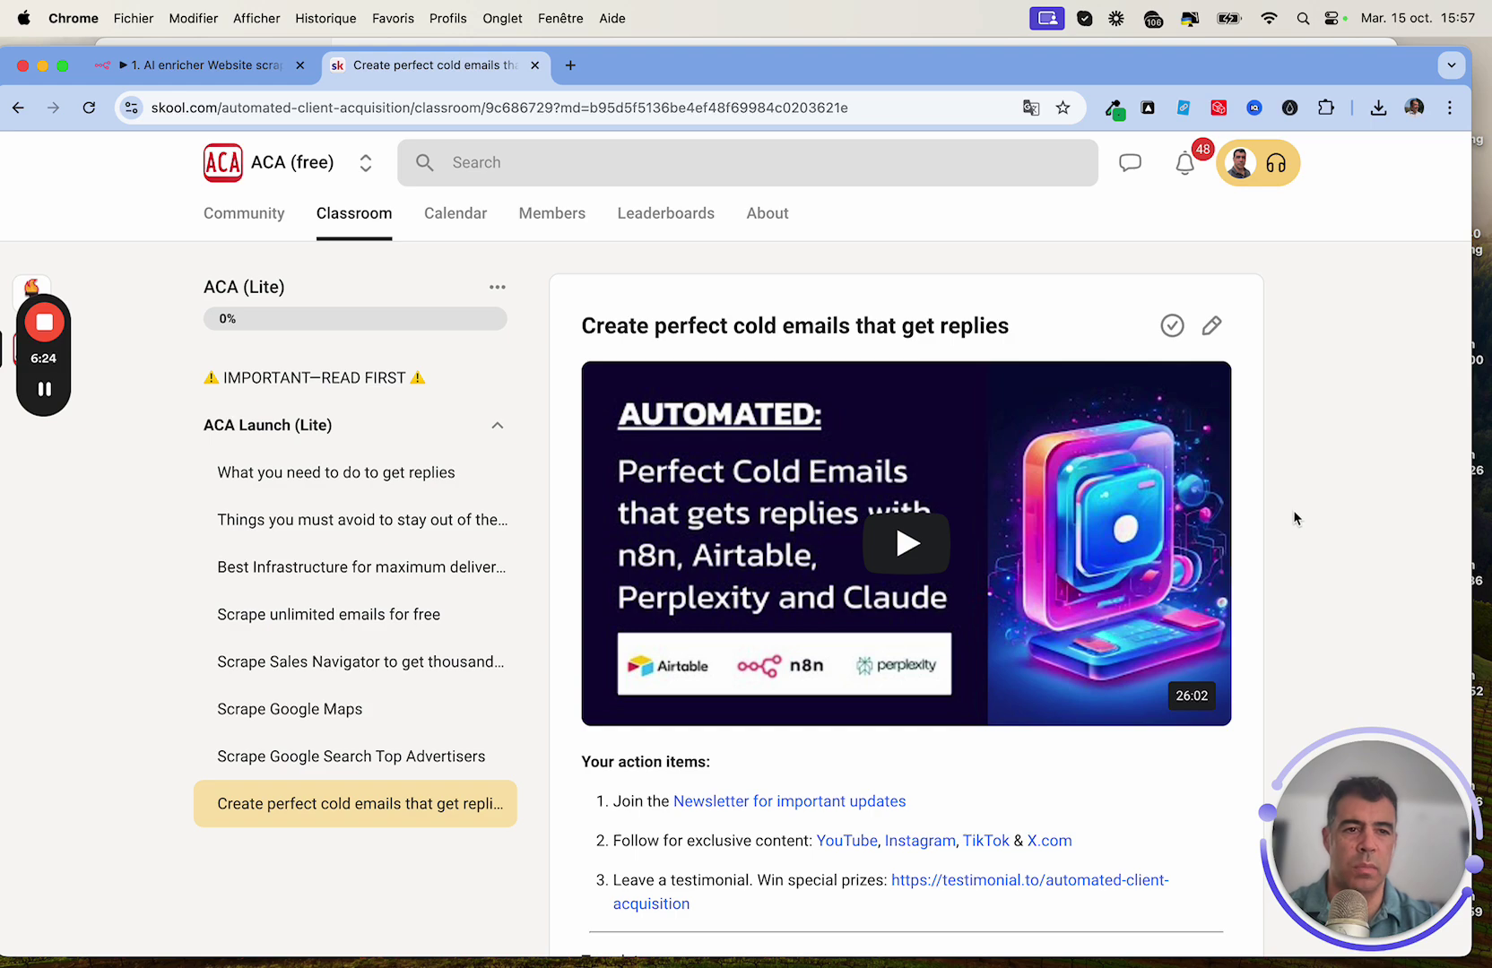
scroll(1294, 518, "down", 4)
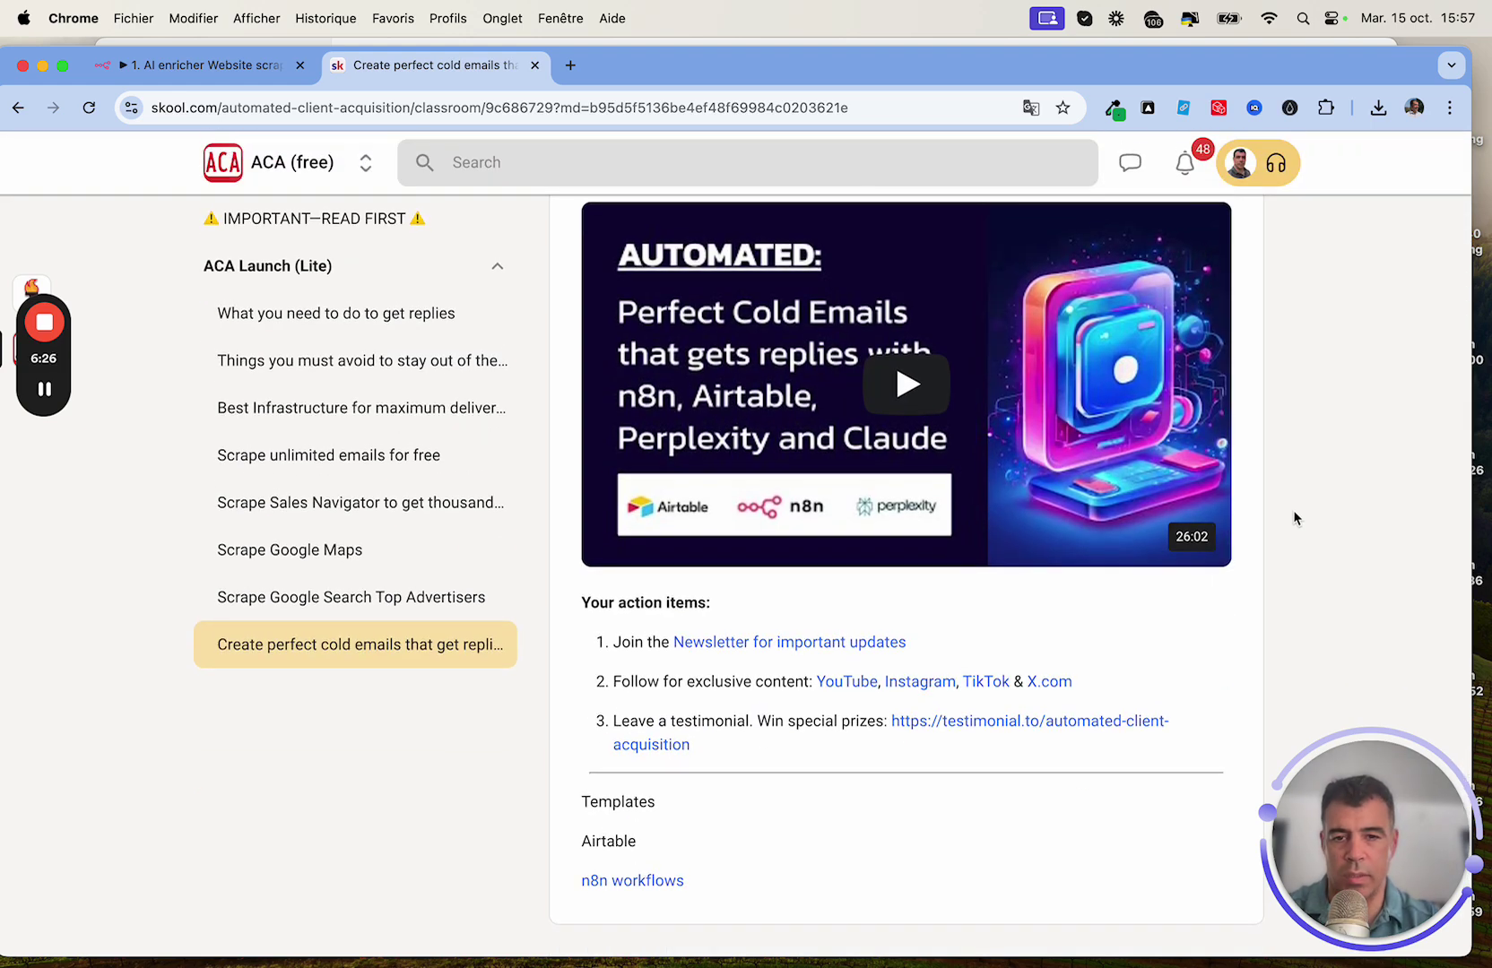
scroll(1294, 518, "up", 2)
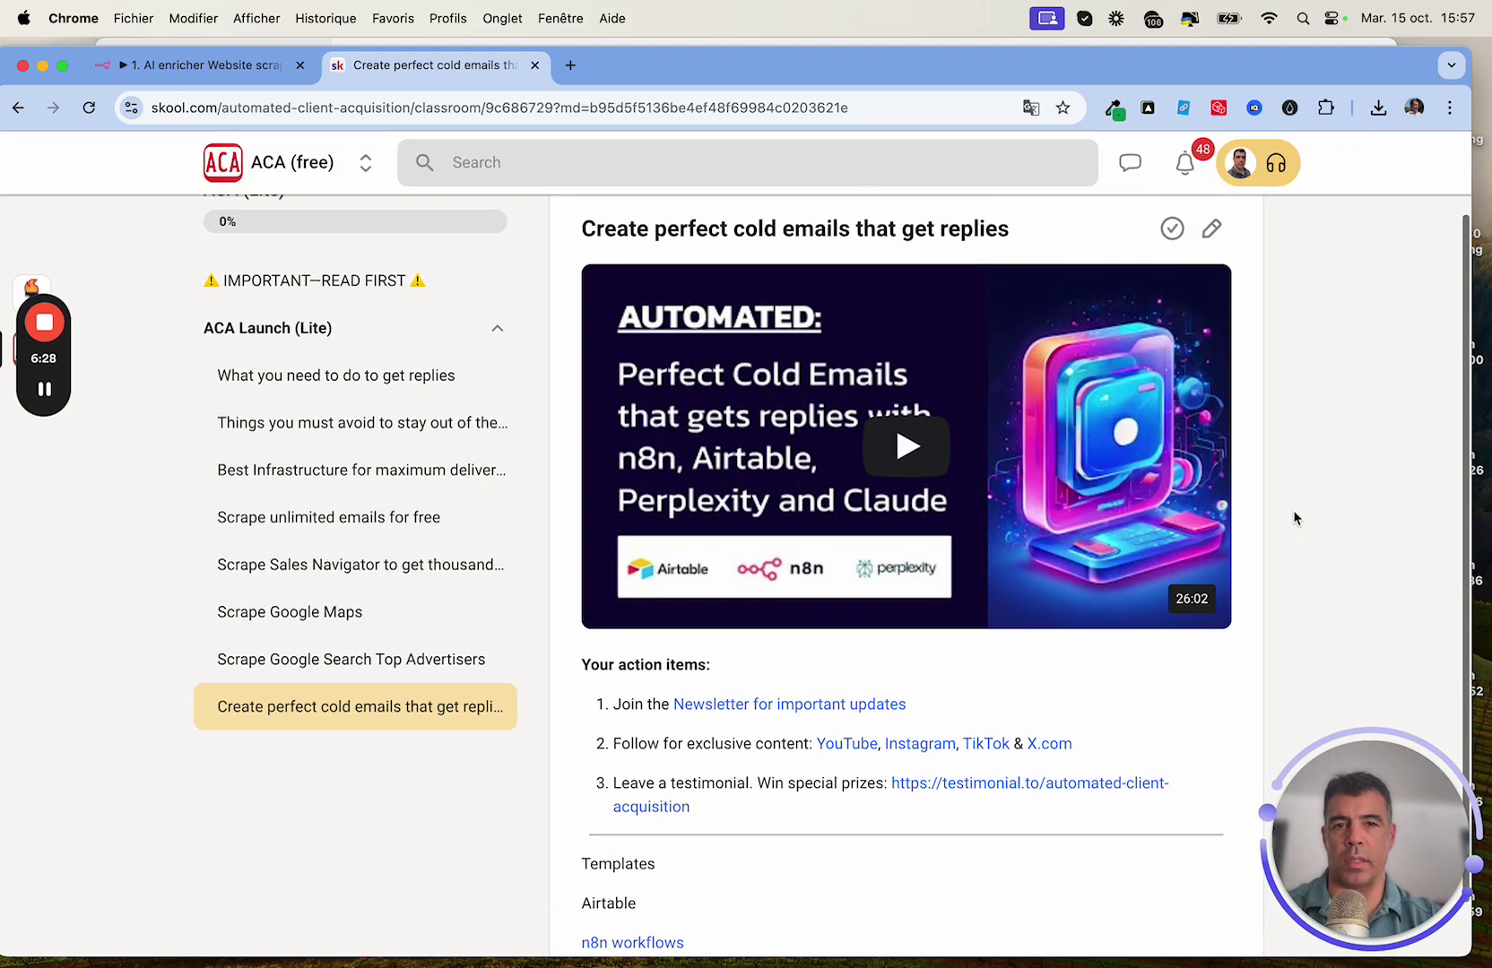